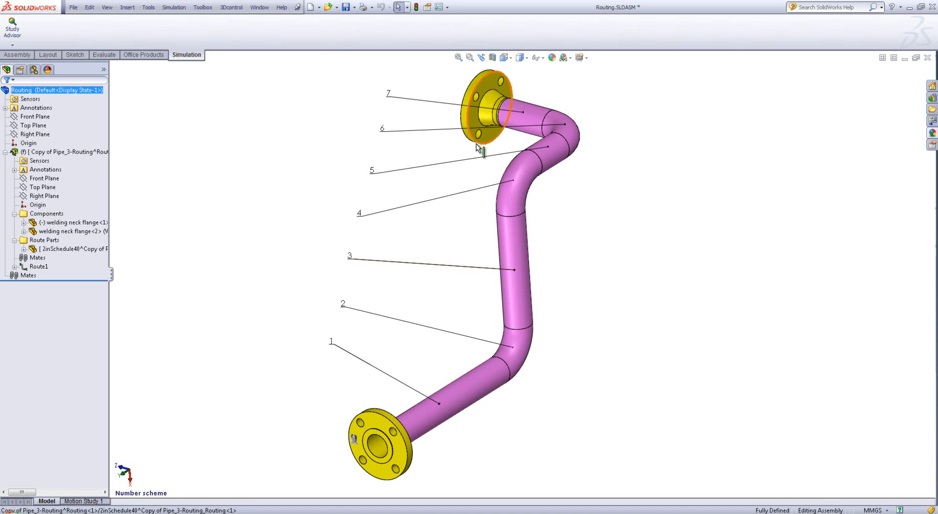
Section the assembly with the Front Plane, offset -127 mm, through the pipe and the welding neck flange
{"action": "left_click", "coordinate": [492, 57]}
{"action": "middle_click_drag", "start_coordinate": [432, 190], "coordinate": [602, 158]}
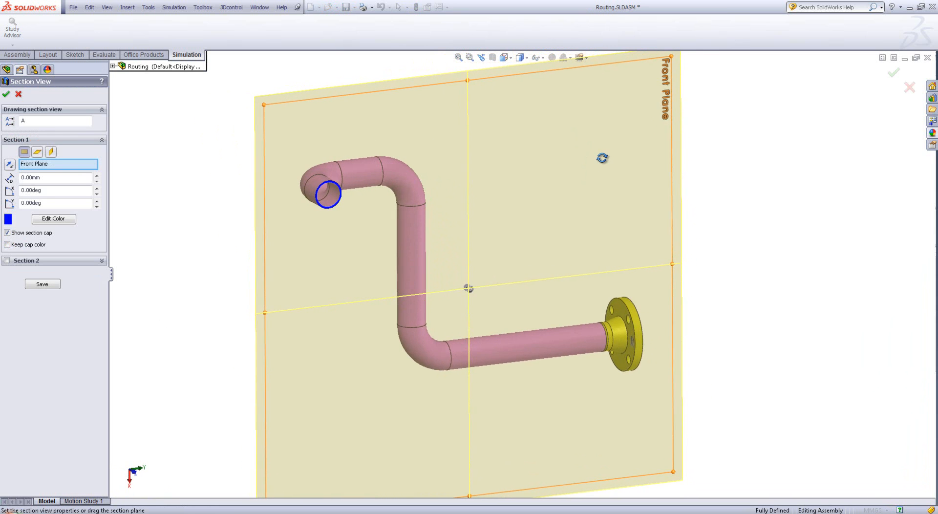
{"action": "scroll", "coordinate": [339, 204], "scroll_direction": "up", "scroll_amount": 5}
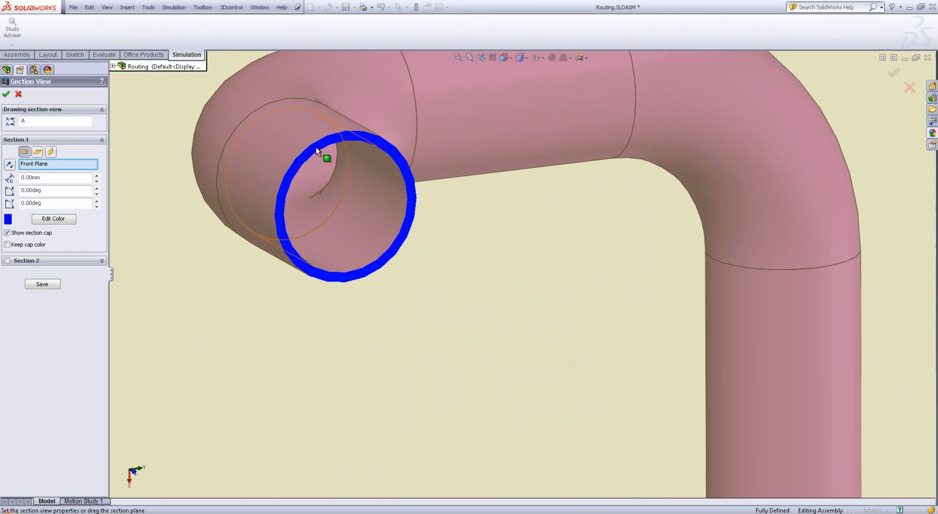
{"action": "scroll", "coordinate": [619, 254], "scroll_direction": "down", "scroll_amount": 5}
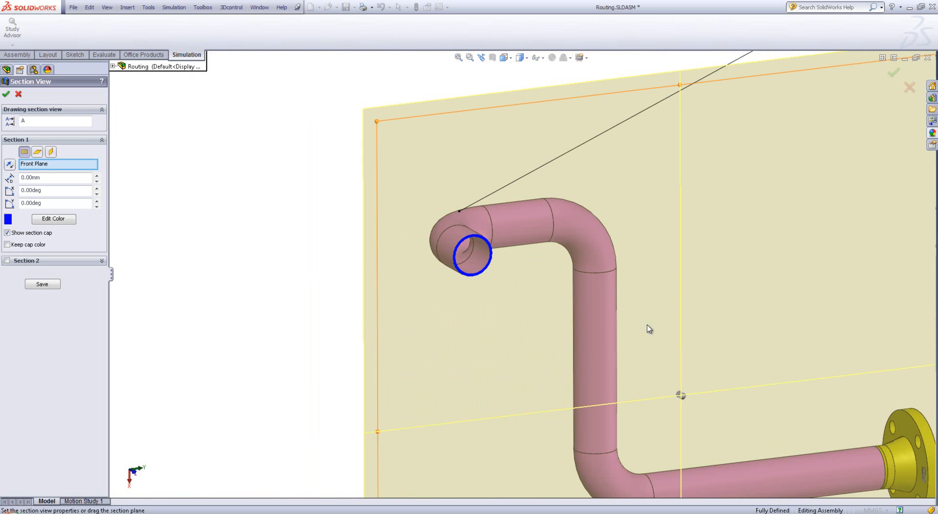
{"action": "left_click_drag", "start_coordinate": [680, 395], "coordinate": [644, 373]}
{"action": "scroll", "coordinate": [897, 468], "scroll_direction": "down", "scroll_amount": 4}
{"action": "scroll", "coordinate": [791, 398], "scroll_direction": "down", "scroll_amount": 5}
{"action": "scroll", "coordinate": [467, 259], "scroll_direction": "down", "scroll_amount": 2}
{"action": "middle_click_drag", "start_coordinate": [454, 294], "coordinate": [427, 278]}
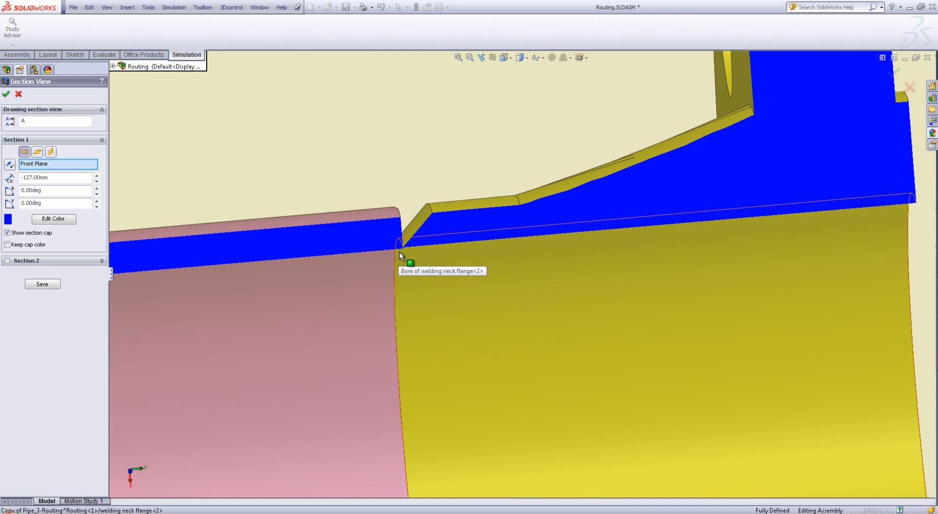
Examine the sectioned joint between the pipe end and the welding neck flange, and cancel the section view
{"action": "scroll", "coordinate": [399, 251], "scroll_direction": "up", "scroll_amount": 5}
{"action": "middle_click_drag", "start_coordinate": [586, 286], "coordinate": [549, 224]}
{"action": "scroll", "coordinate": [518, 266], "scroll_direction": "down", "scroll_amount": 8}
{"action": "scroll", "coordinate": [414, 286], "scroll_direction": "down", "scroll_amount": 8}
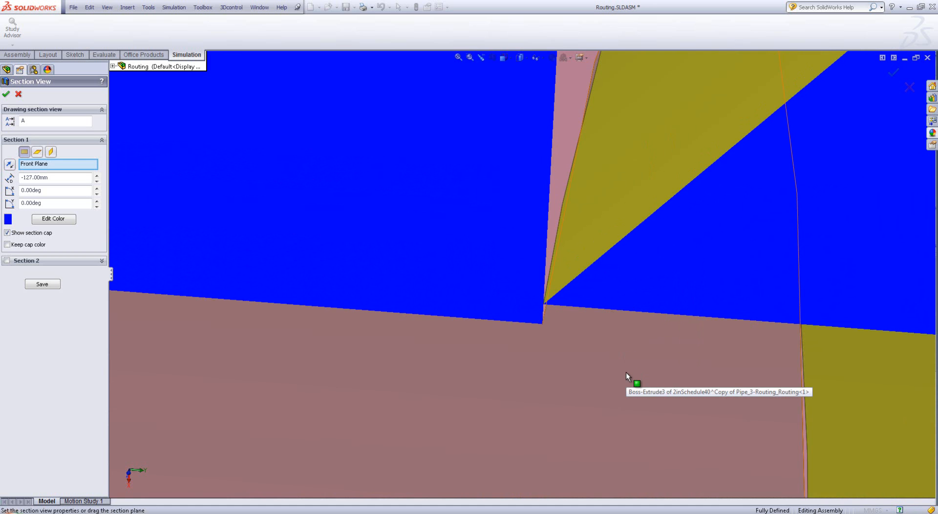
{"action": "scroll", "coordinate": [578, 333], "scroll_direction": "up", "scroll_amount": 8}
{"action": "scroll", "coordinate": [578, 308], "scroll_direction": "up", "scroll_amount": 10}
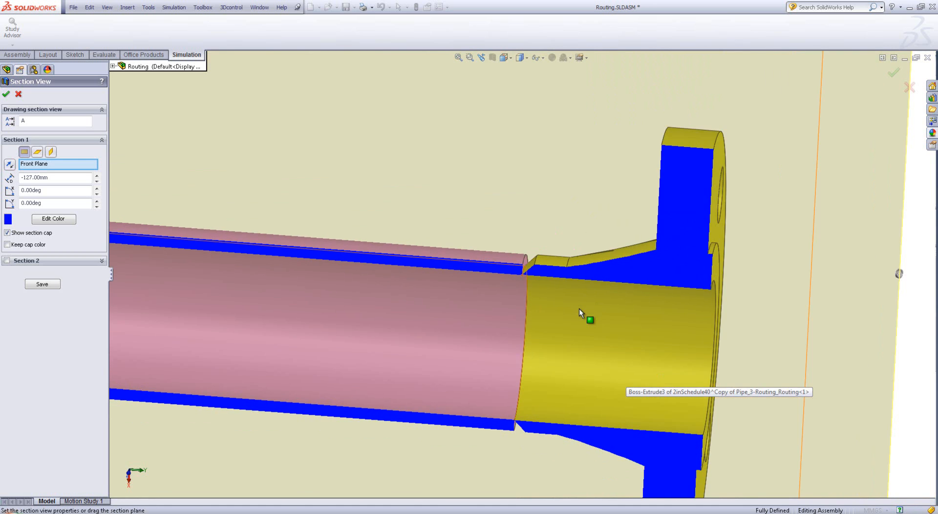
{"action": "middle_click_drag", "start_coordinate": [579, 309], "coordinate": [510, 308]}
{"action": "scroll", "coordinate": [510, 308], "scroll_direction": "up", "scroll_amount": 6}
{"action": "scroll", "coordinate": [475, 234], "scroll_direction": "up", "scroll_amount": 5}
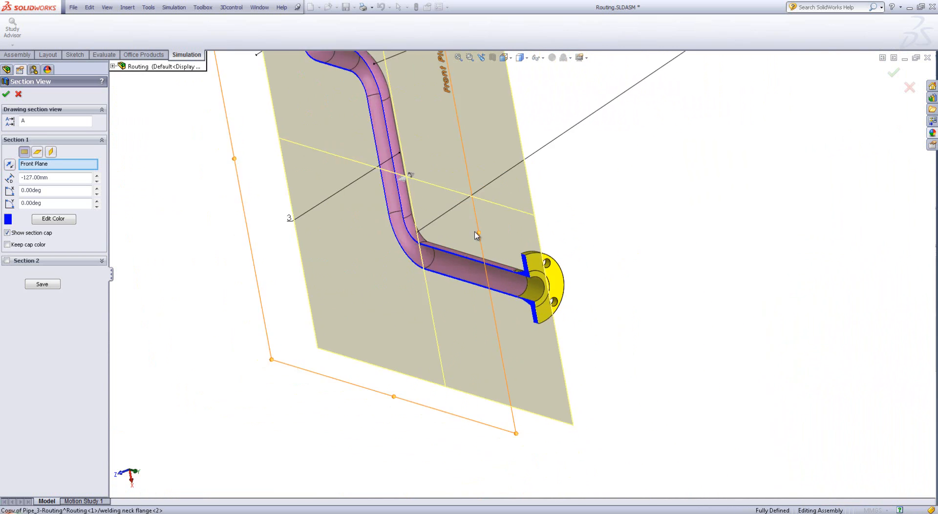
{"action": "scroll", "coordinate": [487, 223], "scroll_direction": "down", "scroll_amount": 2}
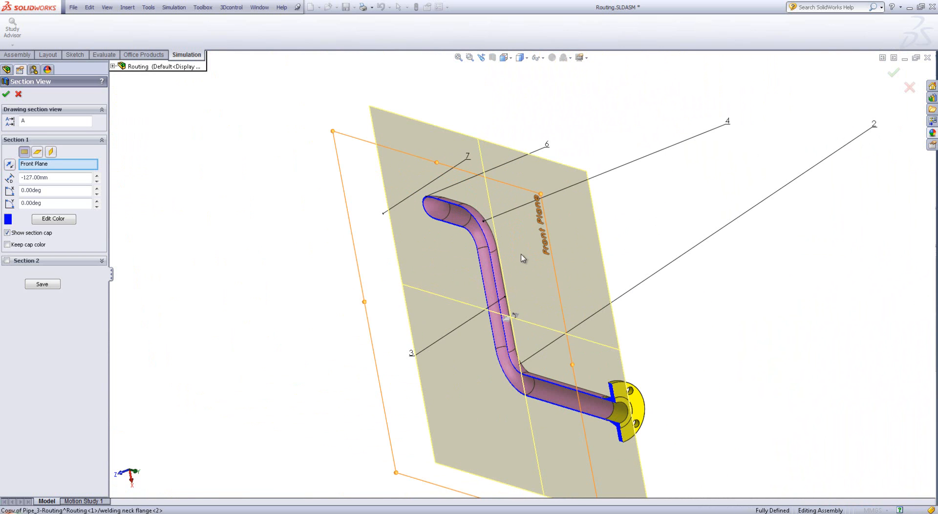
{"action": "left_click", "coordinate": [18, 94]}
{"action": "scroll", "coordinate": [569, 404], "scroll_direction": "up", "scroll_amount": 1}
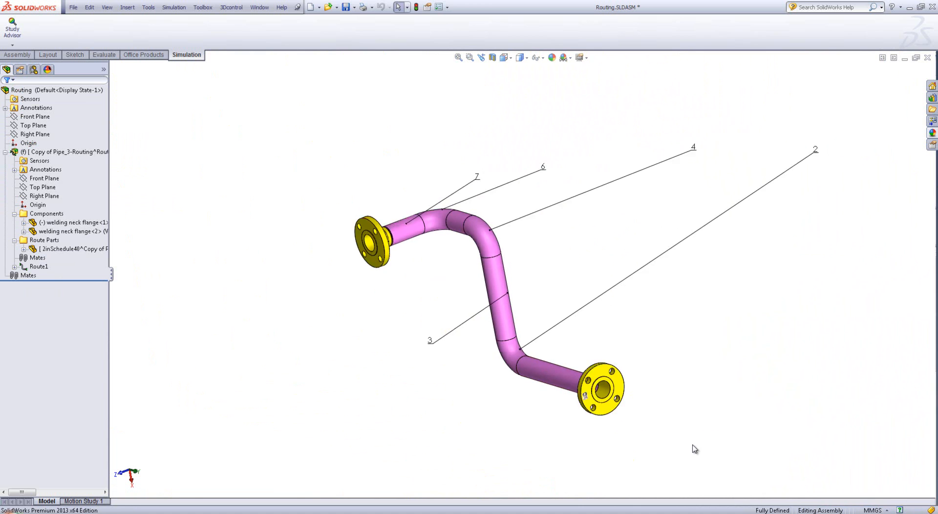
{"action": "scroll", "coordinate": [692, 446], "scroll_direction": "down", "scroll_amount": 2}
{"action": "scroll", "coordinate": [403, 225], "scroll_direction": "down", "scroll_amount": 4}
{"action": "middle_click_drag", "start_coordinate": [397, 216], "coordinate": [392, 197]}
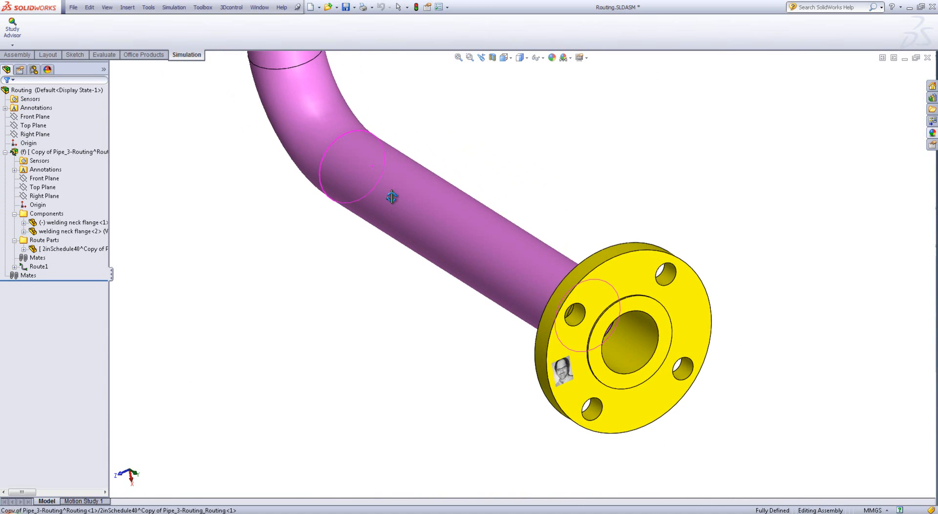
{"action": "scroll", "coordinate": [396, 195], "scroll_direction": "up", "scroll_amount": 4}
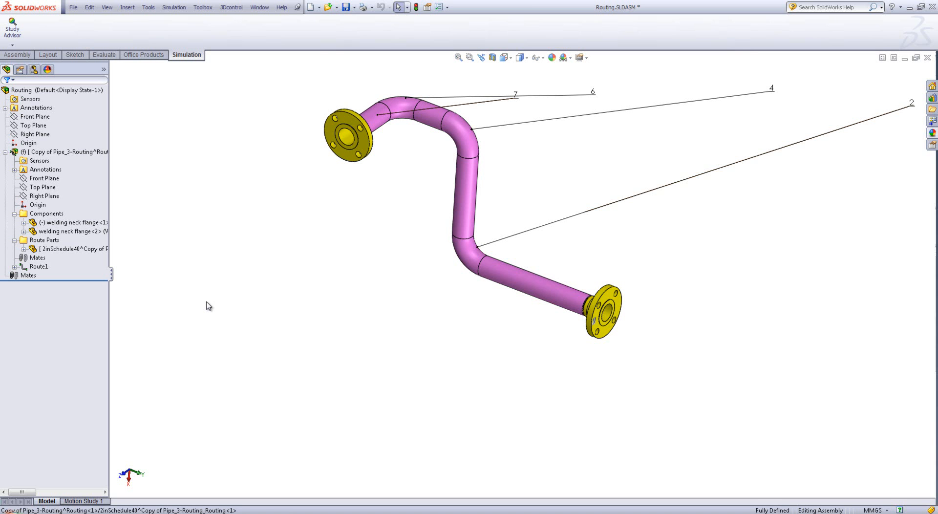
{"action": "middle_click_drag", "start_coordinate": [452, 310], "coordinate": [624, 268]}
{"action": "scroll", "coordinate": [608, 307], "scroll_direction": "down", "scroll_amount": 3}
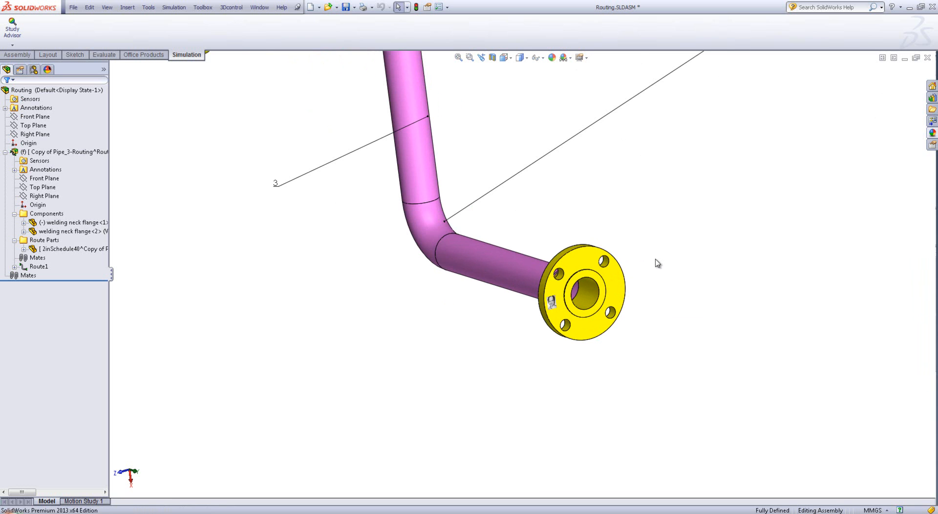
{"action": "scroll", "coordinate": [614, 294], "scroll_direction": "down", "scroll_amount": 3}
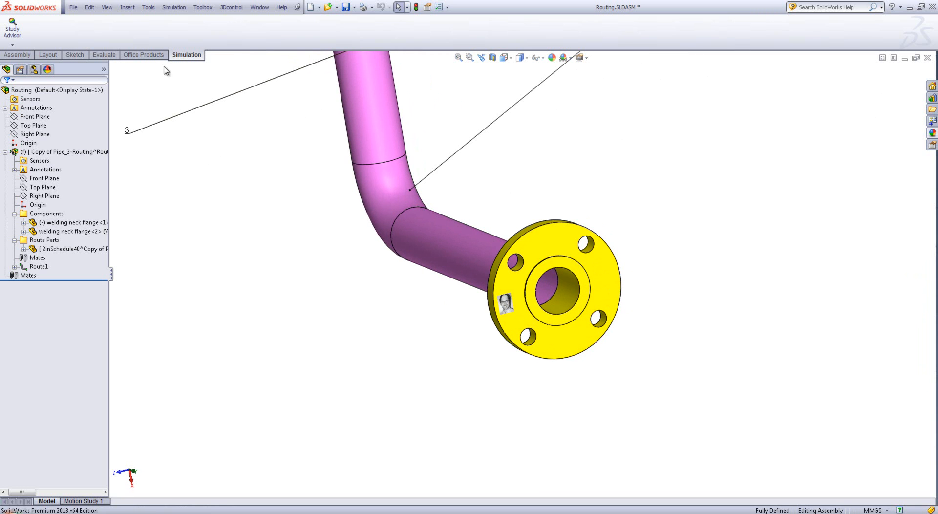
{"action": "right_click", "coordinate": [152, 56]}
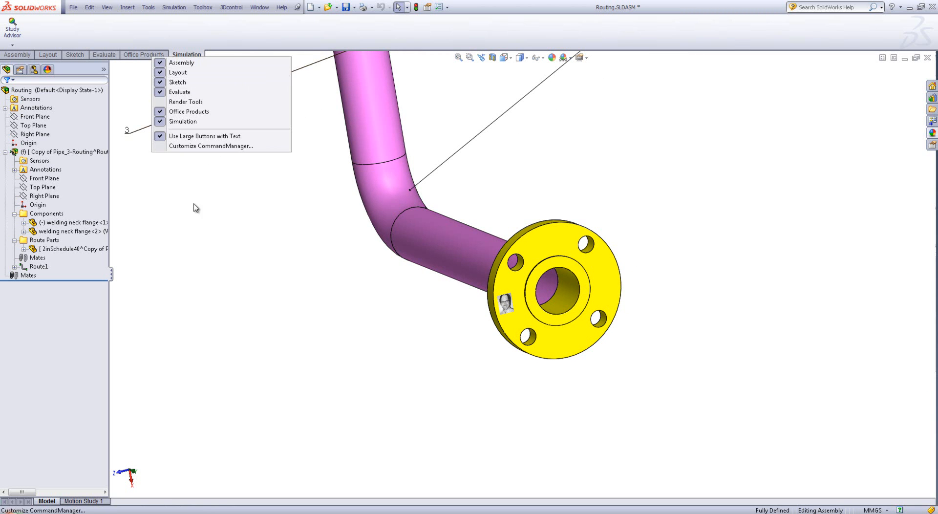
{"action": "left_click", "coordinate": [202, 221]}
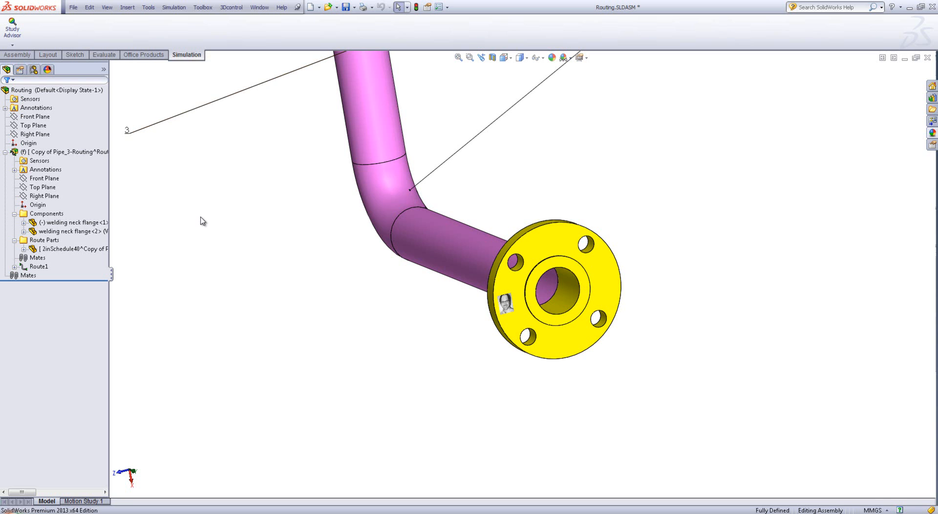
Insert a new part into the assembly and open it for editing in place
{"action": "left_click", "coordinate": [128, 7]}
{"action": "mouse_move", "coordinate": [133, 19]}
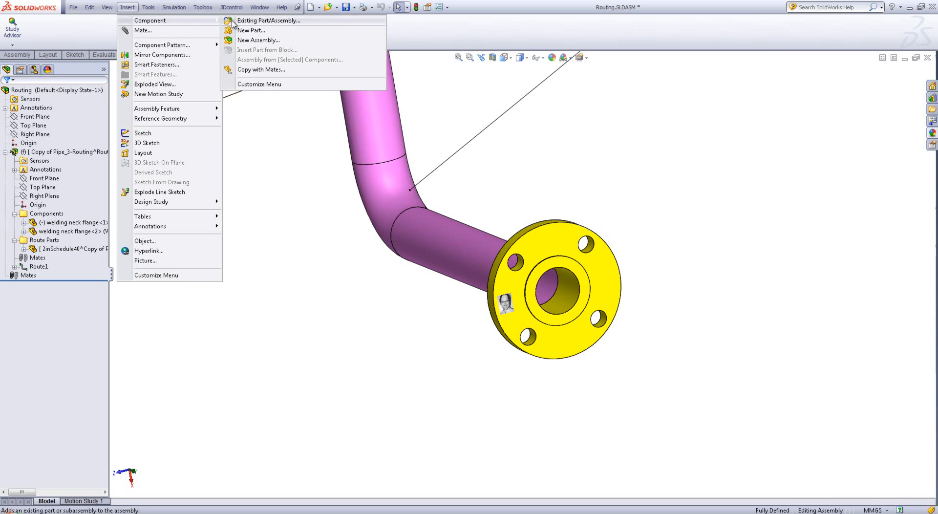
{"action": "left_click", "coordinate": [251, 30]}
{"action": "left_click", "coordinate": [339, 331]}
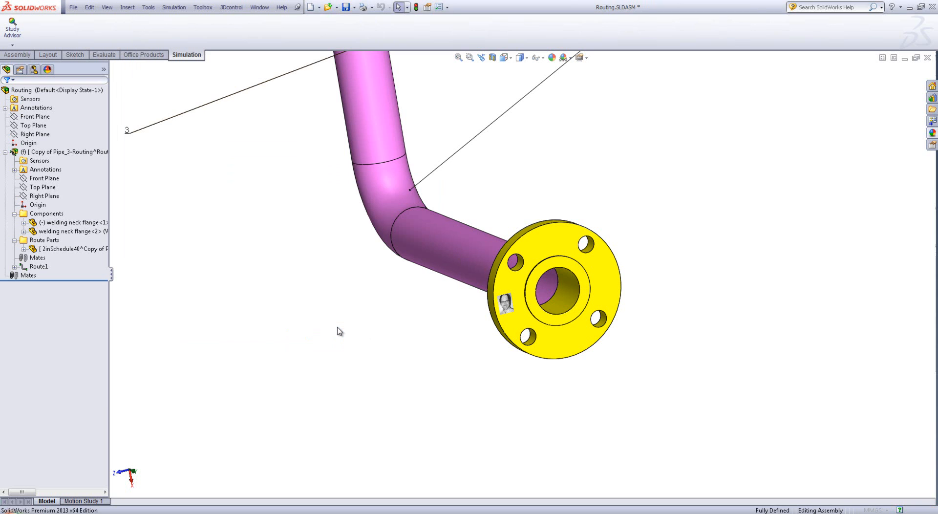
{"action": "left_click", "coordinate": [28, 409]}
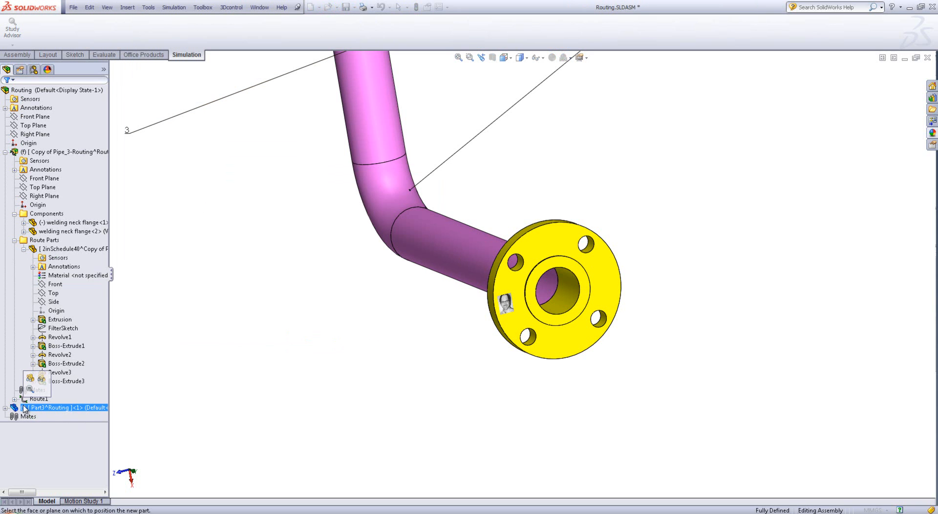
{"action": "left_click", "coordinate": [4, 408]}
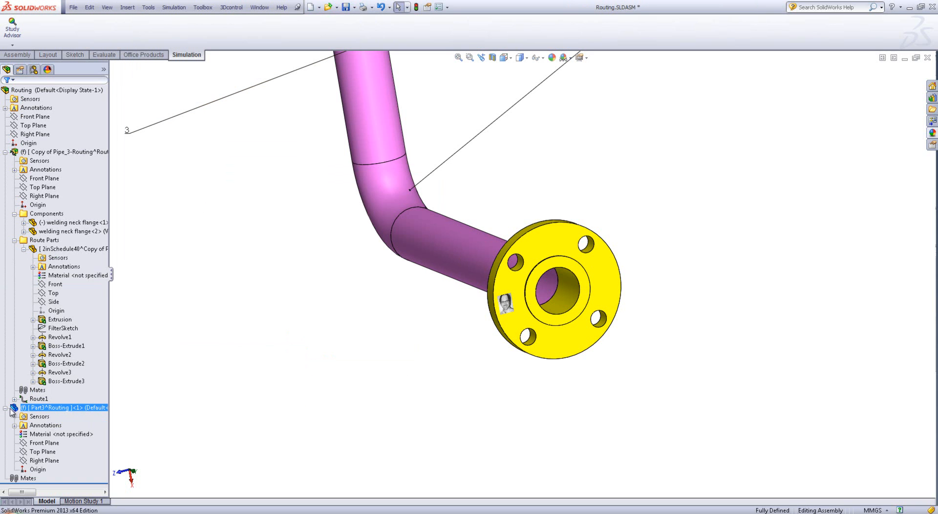
{"action": "right_click", "coordinate": [18, 407]}
{"action": "left_click", "coordinate": [33, 266]}
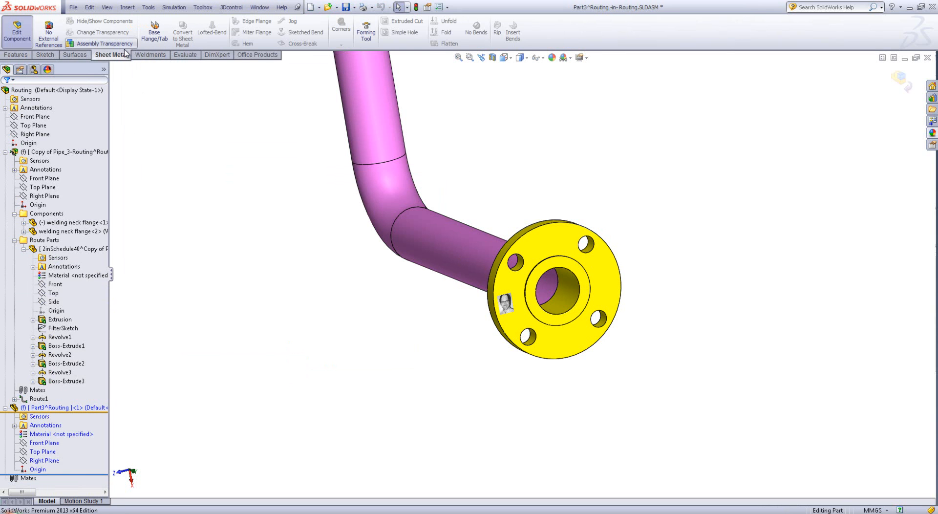
Start an Offset Surface and select the pipe's inner face together with all its tangent faces
{"action": "left_click", "coordinate": [77, 55]}
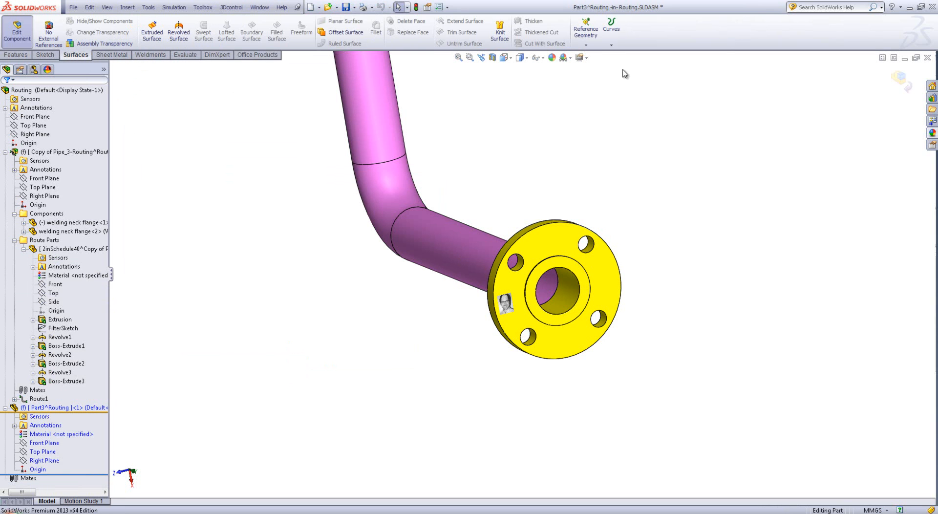
{"action": "left_click", "coordinate": [342, 32]}
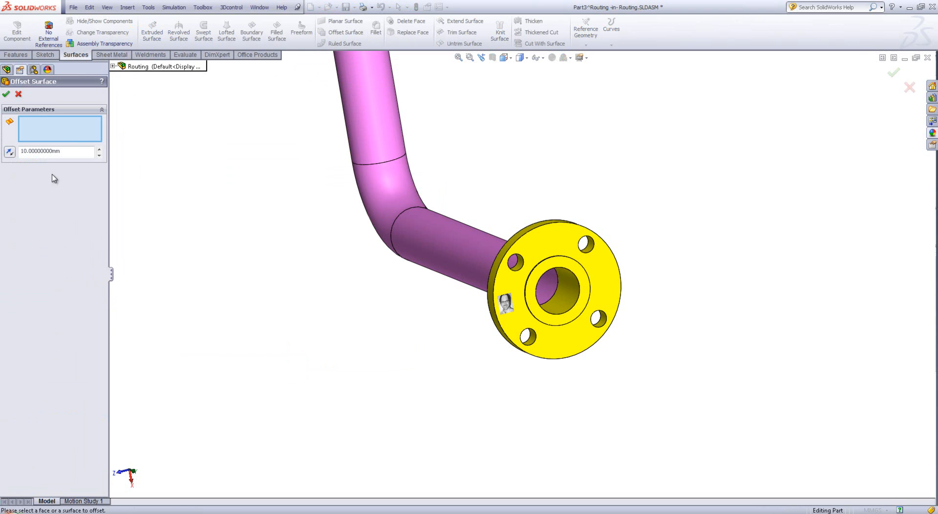
{"action": "right_click", "coordinate": [549, 288]}
{"action": "left_click", "coordinate": [571, 335]}
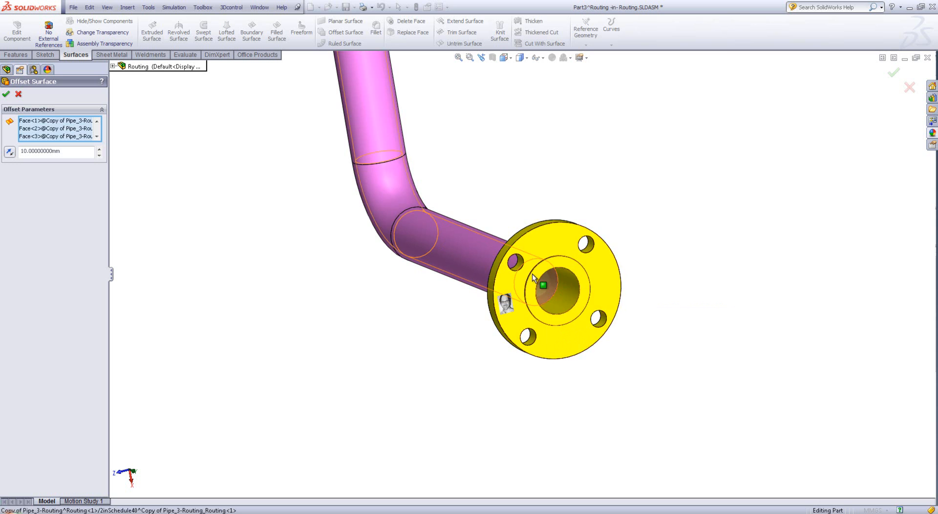
Examine the selected inner faces along the whole pipe and the joint at the flange
{"action": "scroll", "coordinate": [371, 185], "scroll_direction": "up", "scroll_amount": 3}
{"action": "scroll", "coordinate": [371, 185], "scroll_direction": "up", "scroll_amount": 2}
{"action": "scroll", "coordinate": [470, 223], "scroll_direction": "down", "scroll_amount": 1}
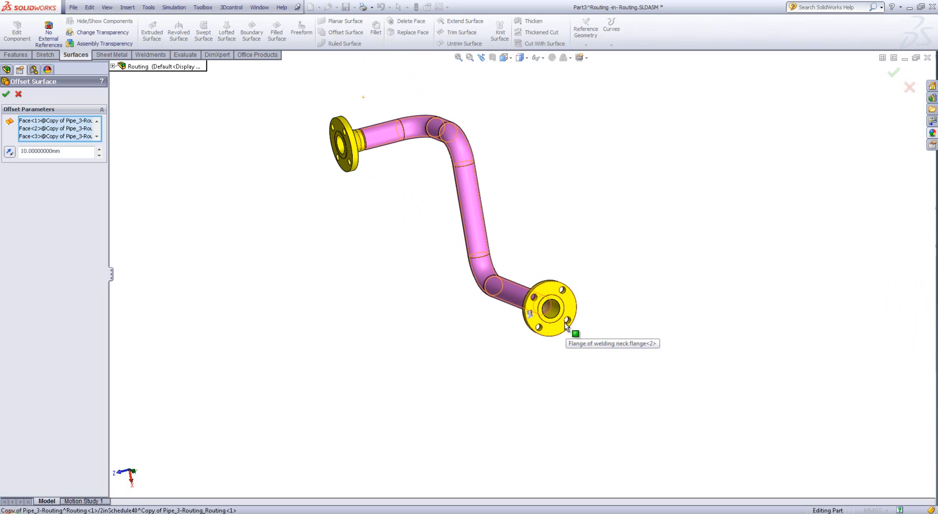
{"action": "scroll", "coordinate": [549, 308], "scroll_direction": "down", "scroll_amount": 4}
{"action": "scroll", "coordinate": [498, 292], "scroll_direction": "up", "scroll_amount": 5}
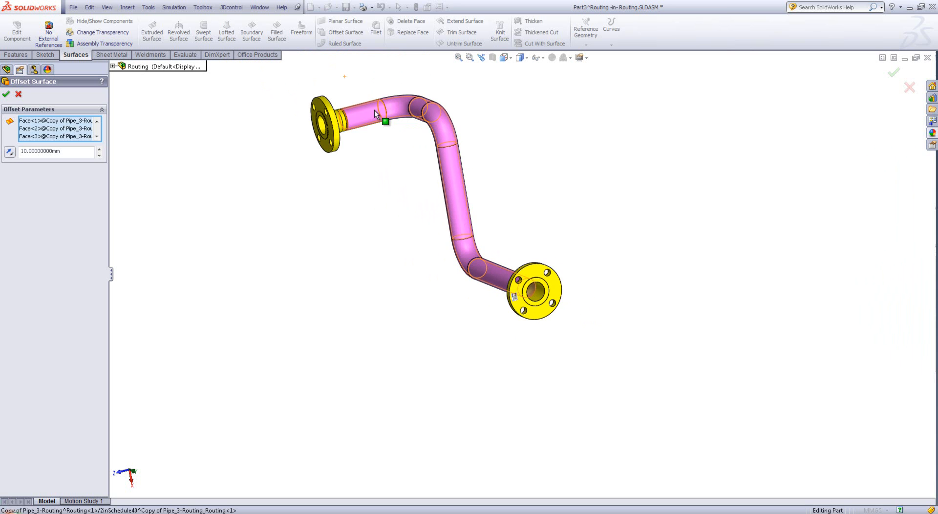
{"action": "scroll", "coordinate": [532, 281], "scroll_direction": "down", "scroll_amount": 4}
{"action": "scroll", "coordinate": [531, 281], "scroll_direction": "down", "scroll_amount": 3}
{"action": "middle_click_drag", "start_coordinate": [532, 325], "coordinate": [597, 346]}
{"action": "scroll", "coordinate": [544, 236], "scroll_direction": "down", "scroll_amount": 5}
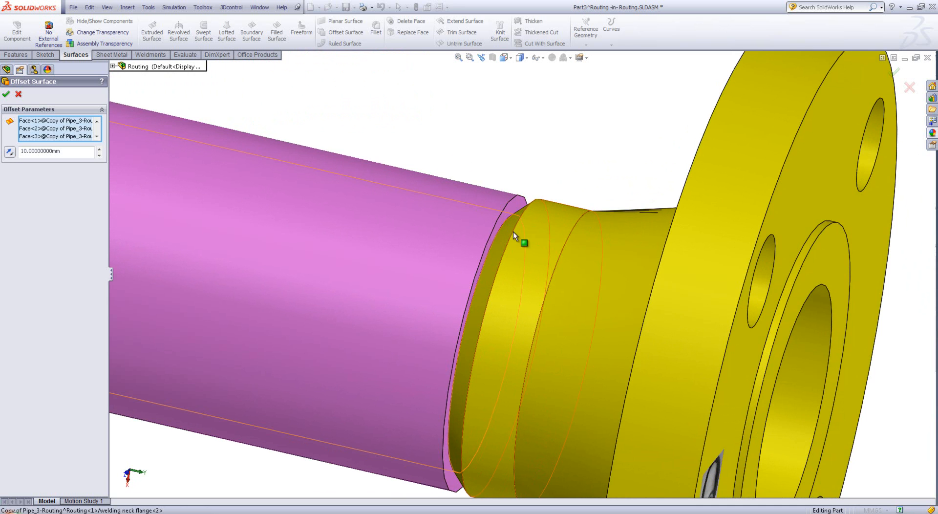
{"action": "scroll", "coordinate": [611, 294], "scroll_direction": "up", "scroll_amount": 4}
{"action": "middle_click_drag", "start_coordinate": [653, 322], "coordinate": [599, 288]}
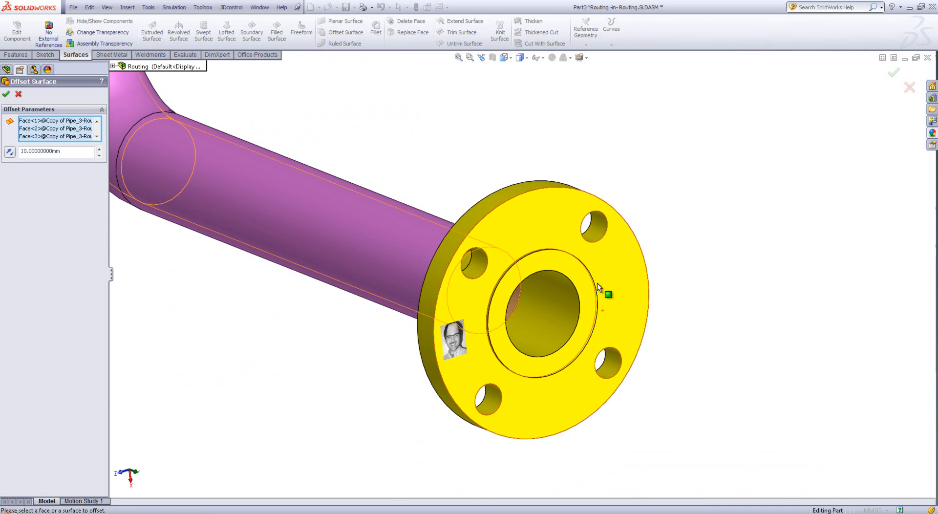
Set the offset distance to 0 mm and create the copy of the pipe's inner surface
{"action": "left_click", "coordinate": [65, 151]}
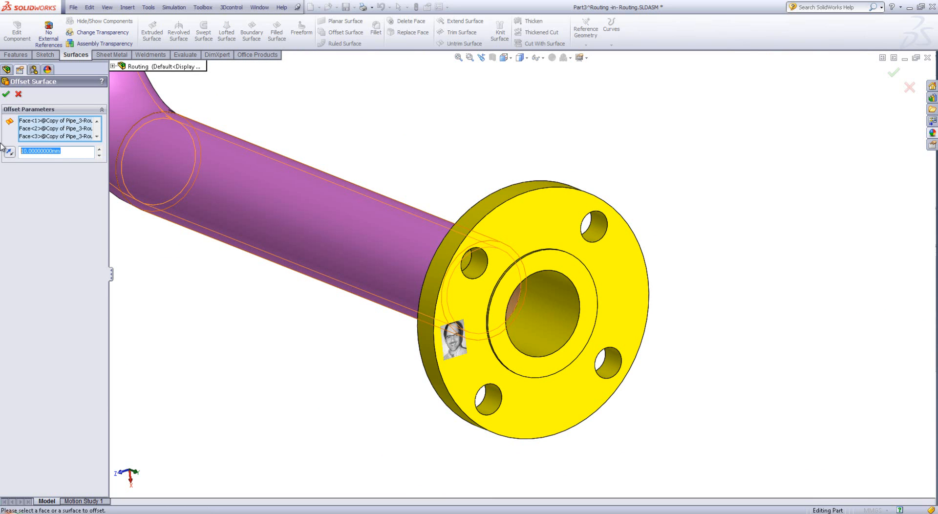
{"action": "type", "text": "0"}
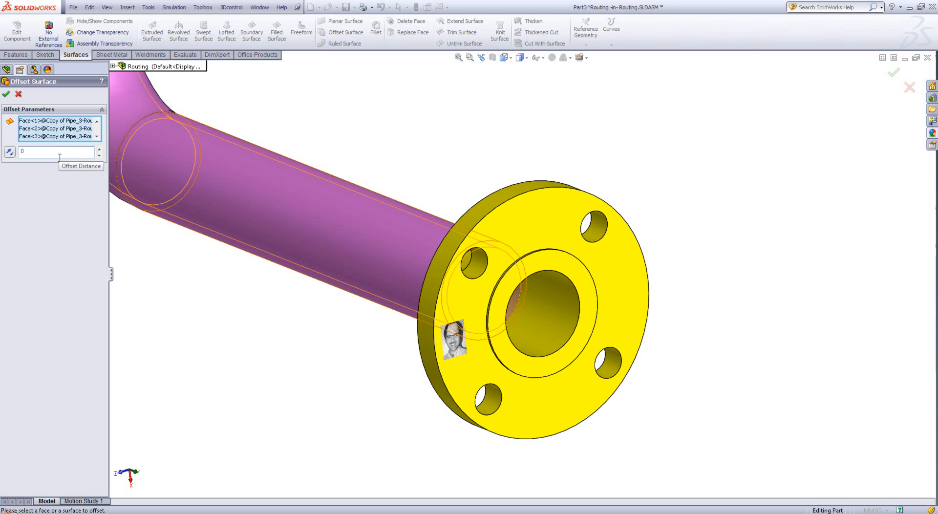
{"action": "left_click", "coordinate": [78, 263]}
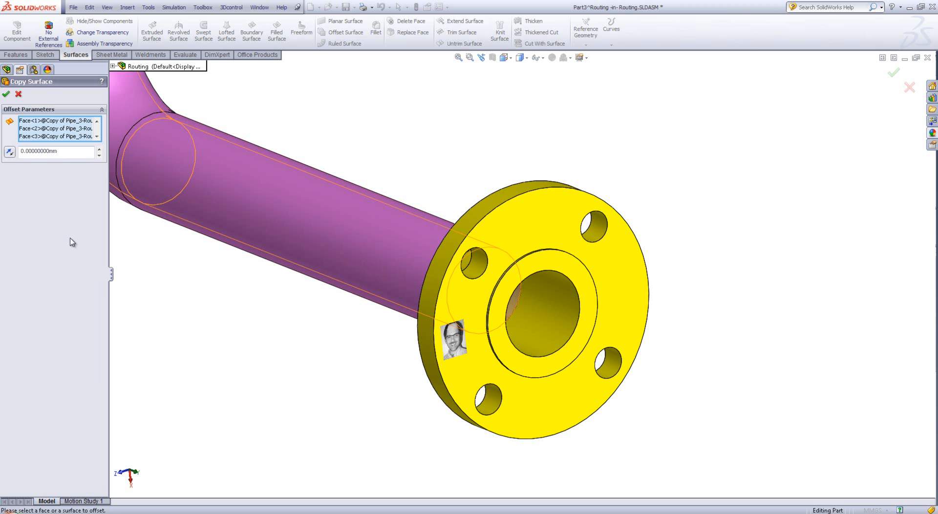
{"action": "left_click", "coordinate": [6, 93]}
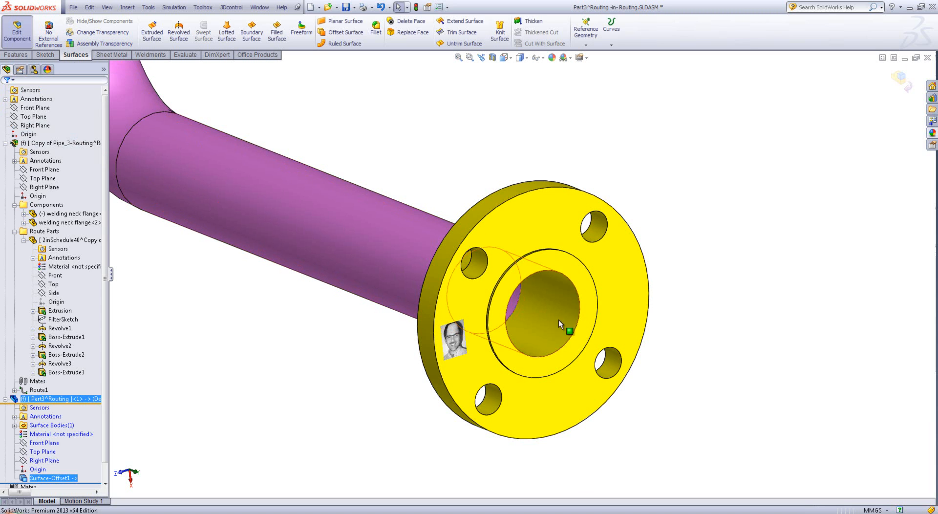
Finish editing the new part and suppress the 2inSchedule40 pipe in the route parts
{"action": "scroll", "coordinate": [532, 315], "scroll_direction": "down", "scroll_amount": 6}
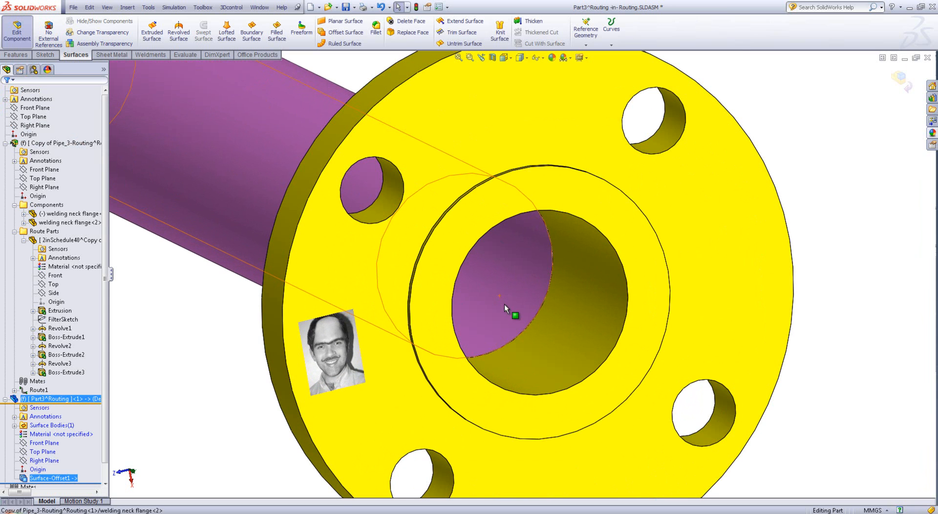
{"action": "left_click", "coordinate": [17, 31]}
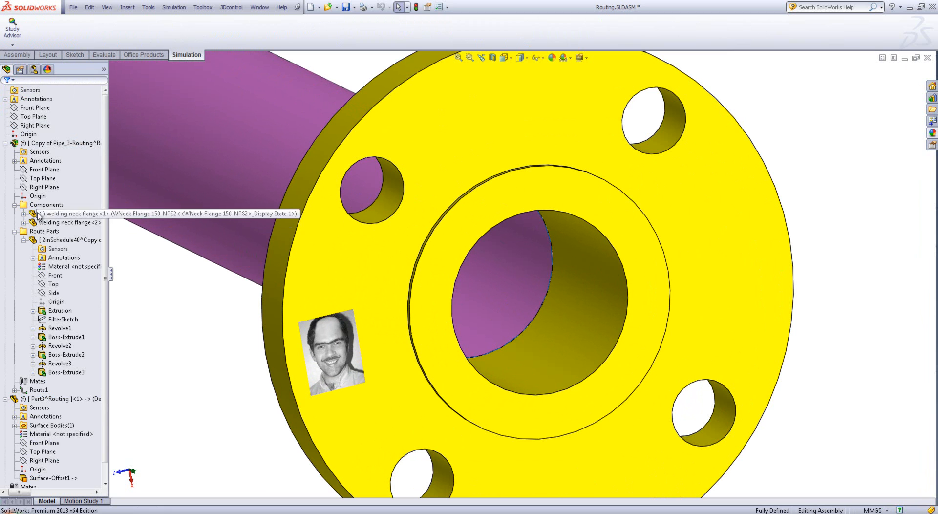
{"action": "right_click", "coordinate": [37, 240]}
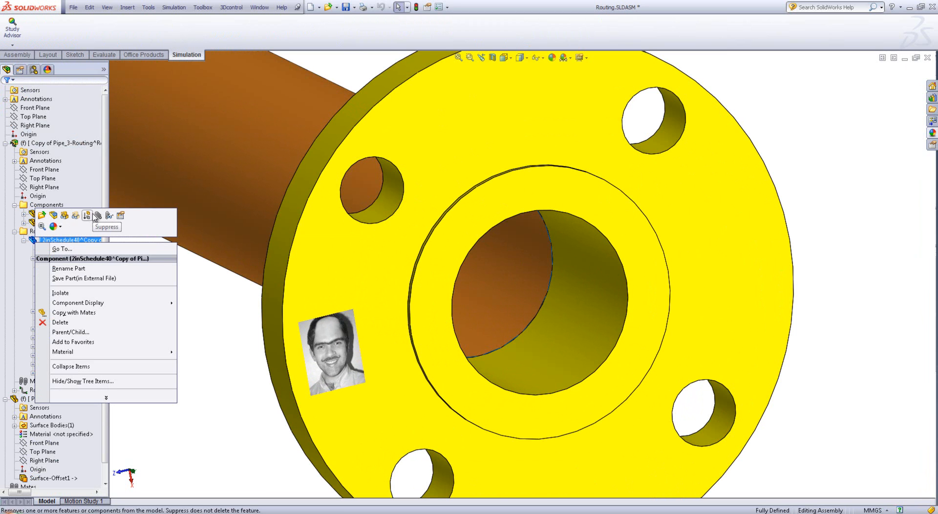
{"action": "left_click", "coordinate": [62, 216]}
Examine the copied pipe surface between the flanges and restore the saved view Number scheme
{"action": "scroll", "coordinate": [407, 258], "scroll_direction": "up", "scroll_amount": 3}
{"action": "middle_click_drag", "start_coordinate": [540, 253], "coordinate": [657, 222]}
{"action": "scroll", "coordinate": [555, 229], "scroll_direction": "down", "scroll_amount": 4}
{"action": "scroll", "coordinate": [502, 259], "scroll_direction": "down", "scroll_amount": 1}
{"action": "middle_click_drag", "start_coordinate": [500, 260], "coordinate": [460, 277]}
{"action": "scroll", "coordinate": [425, 249], "scroll_direction": "up", "scroll_amount": 8}
{"action": "scroll", "coordinate": [426, 250], "scroll_direction": "up", "scroll_amount": 5}
{"action": "middle_click_drag", "start_coordinate": [410, 234], "coordinate": [379, 288]}
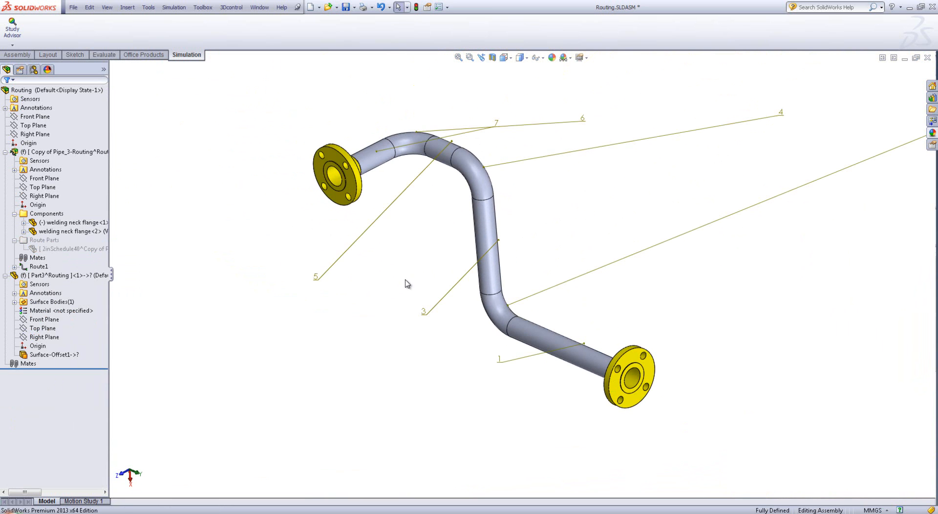
{"action": "key", "text": "space"}
{"action": "left_click", "coordinate": [445, 354]}
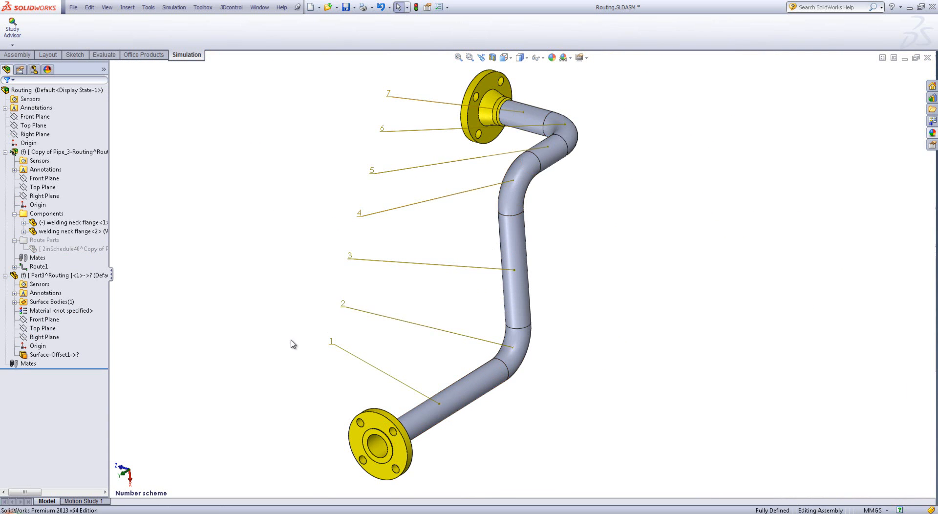
Examine the numbered pipe sections 1 to 7 one by one along the copied surface
{"action": "left_click", "coordinate": [481, 387]}
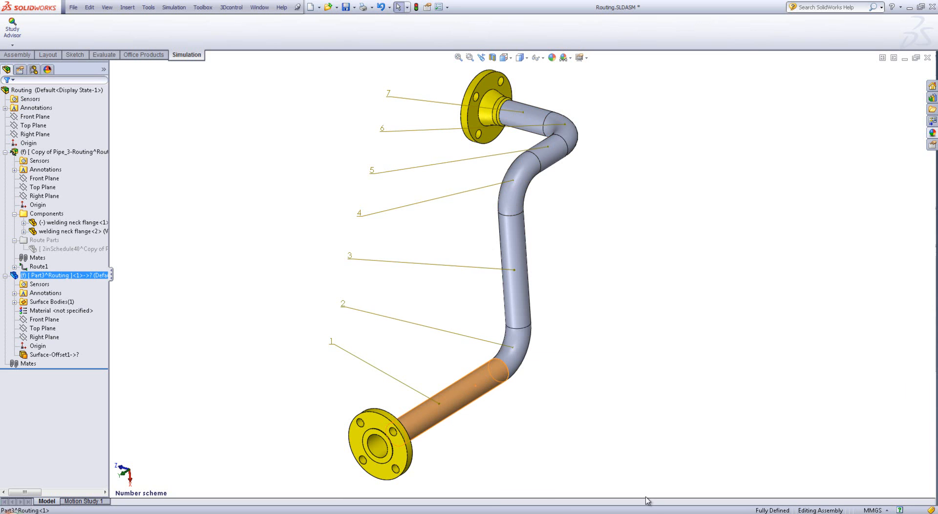
{"action": "left_click", "coordinate": [600, 398]}
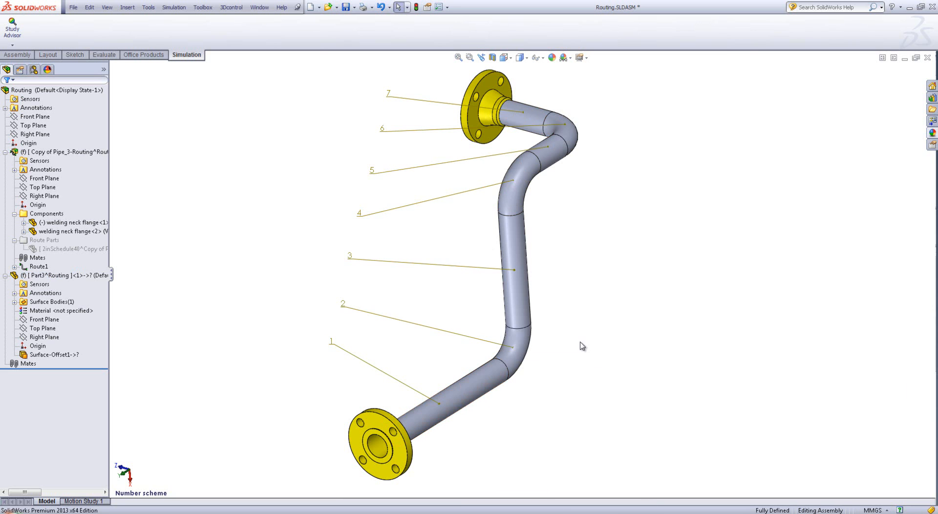
{"action": "left_click", "coordinate": [516, 358]}
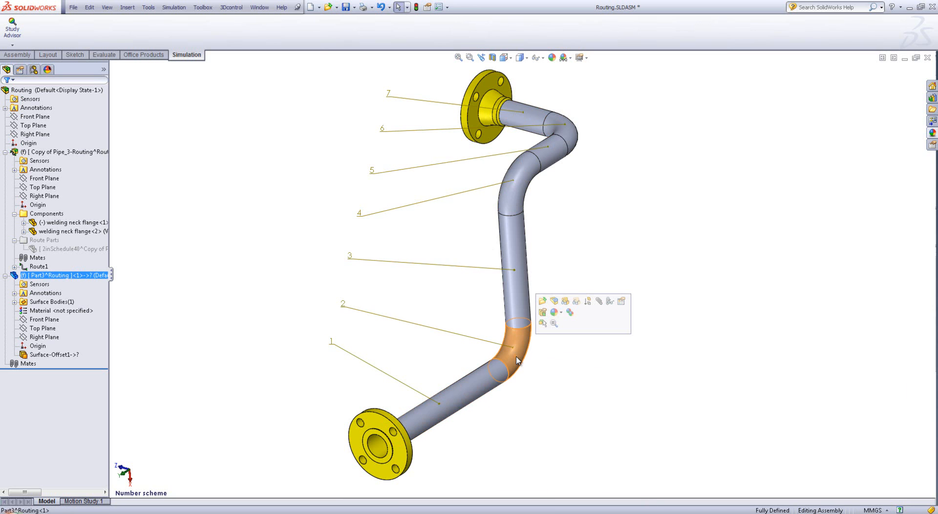
{"action": "left_click", "coordinate": [517, 291]}
{"action": "left_click", "coordinate": [526, 196]}
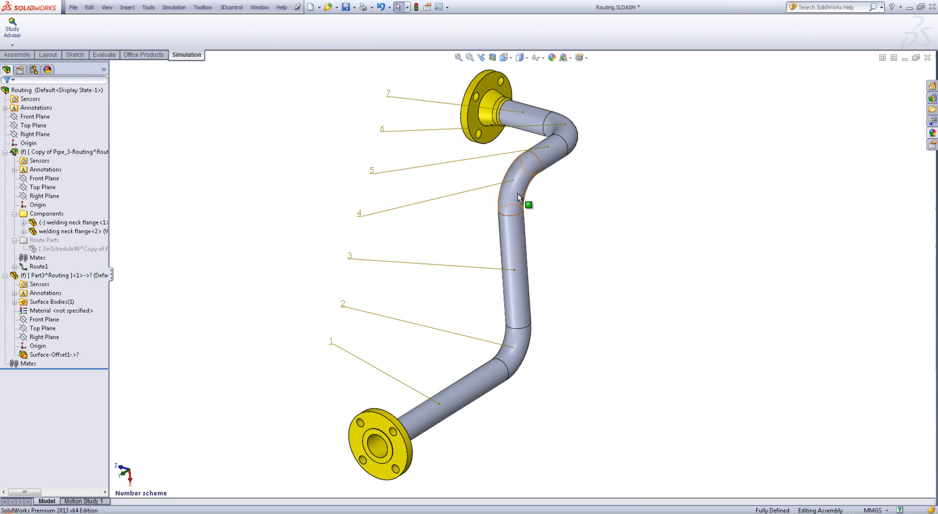
{"action": "left_click", "coordinate": [556, 156]}
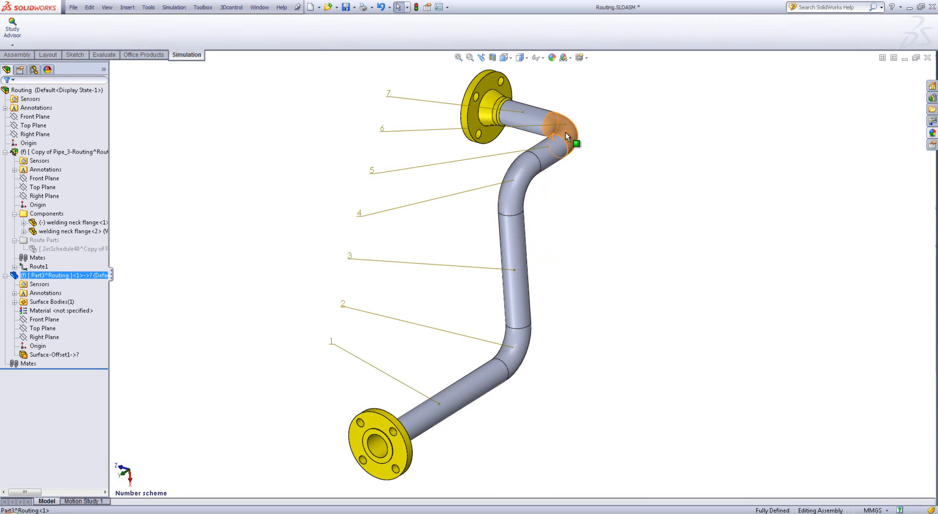
{"action": "left_click", "coordinate": [534, 112]}
{"action": "left_click", "coordinate": [644, 375]}
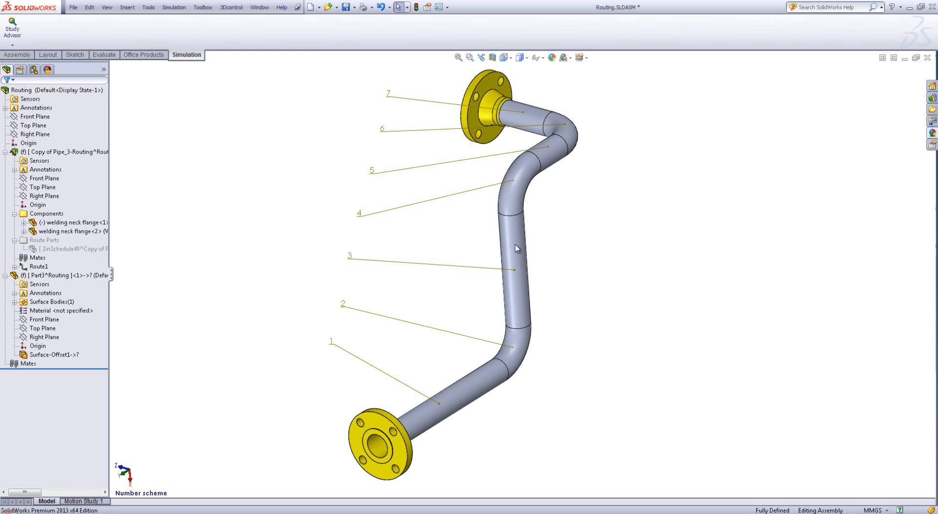
Create a new static simulation study named Displacement
{"action": "left_click", "coordinate": [12, 45]}
{"action": "left_click", "coordinate": [32, 64]}
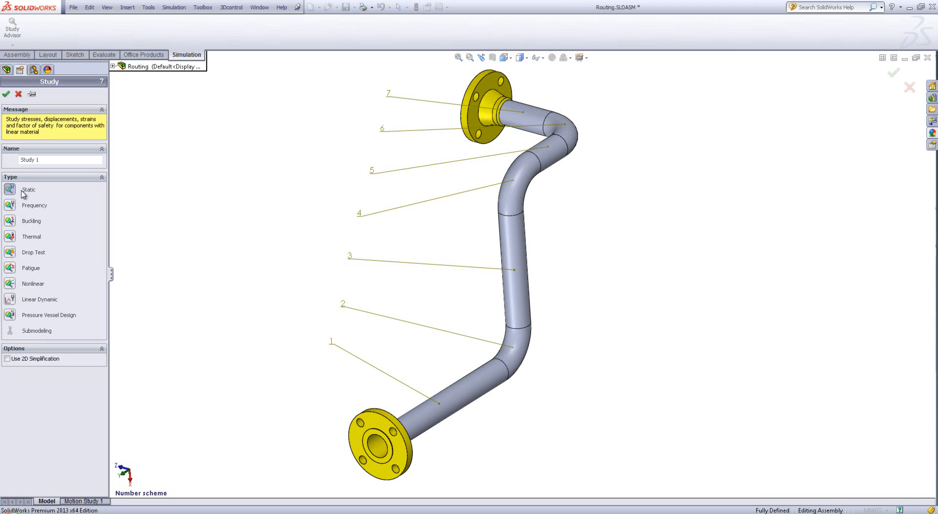
{"action": "left_click_drag", "start_coordinate": [51, 159], "coordinate": [0, 144]}
{"action": "type", "text": "Displacement"}
{"action": "left_click", "coordinate": [5, 93]}
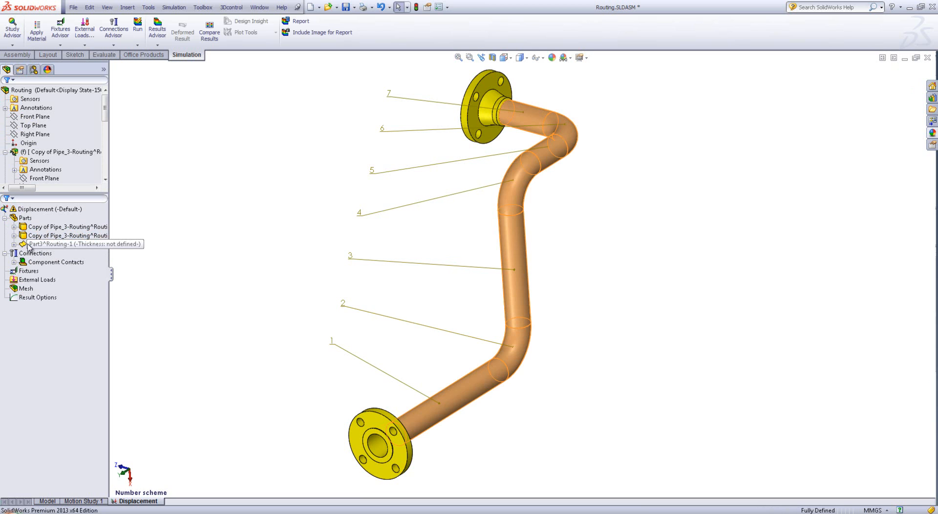
Apply Plain Carbon Steel to all parts of the Displacement study
{"action": "right_click", "coordinate": [25, 217]}
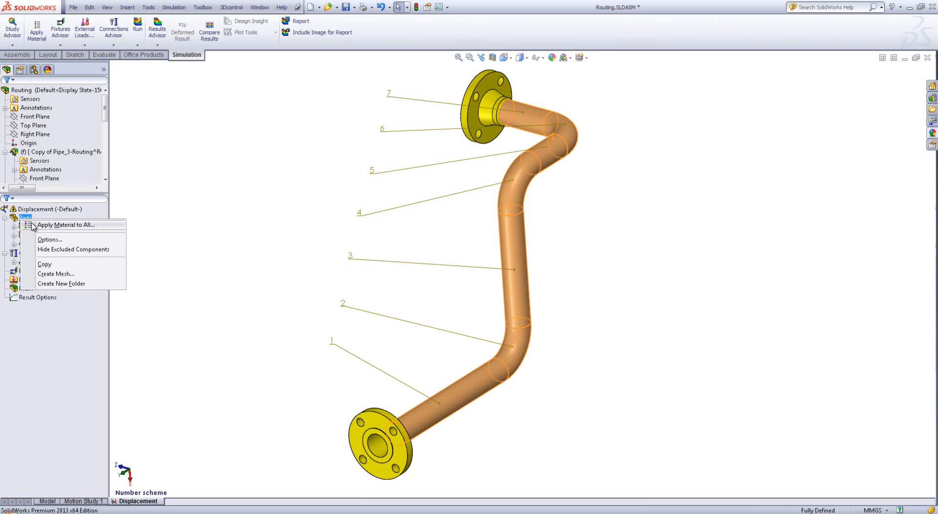
{"action": "left_click", "coordinate": [43, 225]}
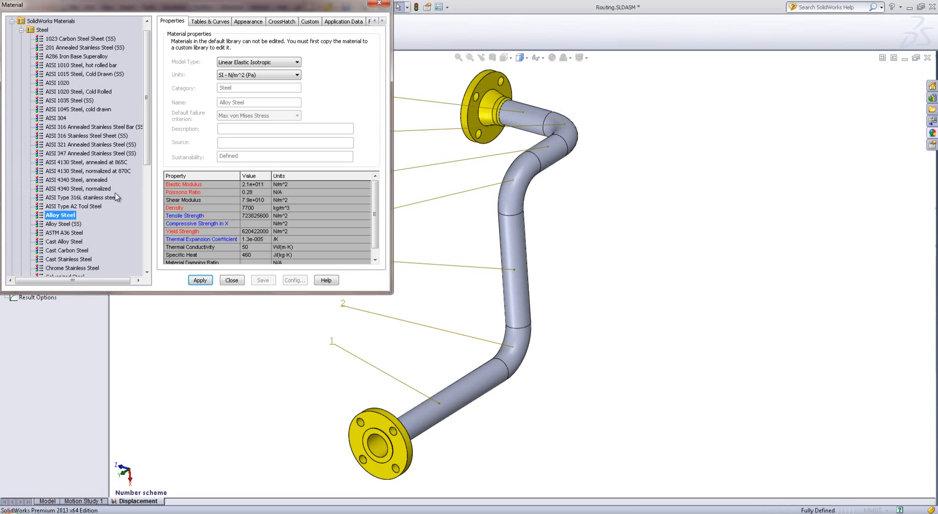
{"action": "left_click", "coordinate": [87, 241]}
{"action": "scroll", "coordinate": [88, 245], "scroll_direction": "down", "scroll_amount": 2}
{"action": "left_click", "coordinate": [77, 233]}
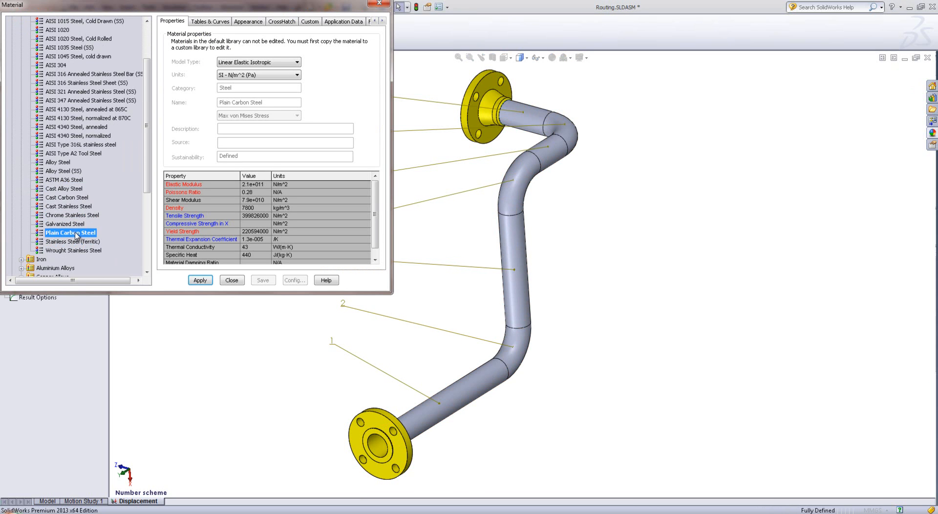
{"action": "left_click", "coordinate": [200, 280]}
{"action": "left_click", "coordinate": [231, 280]}
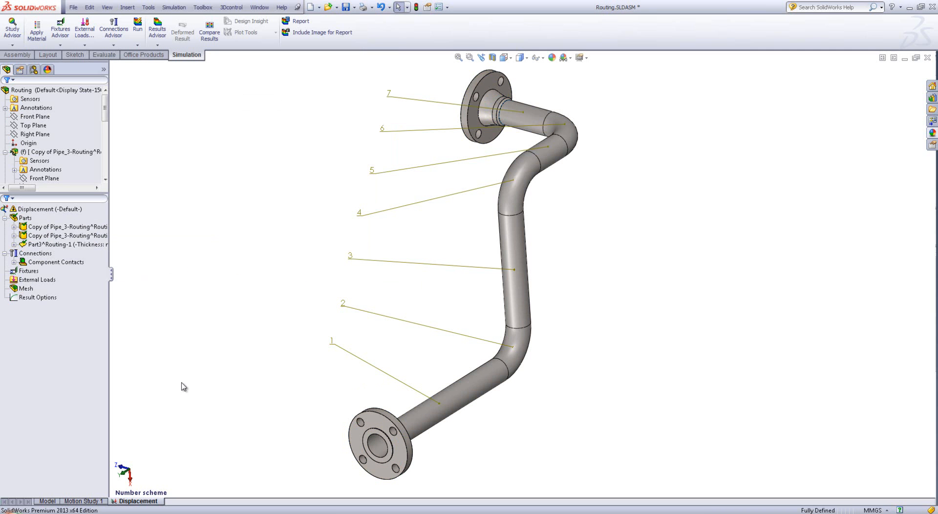
Define the copied pipe surface as a thick shell with a thickness of 3.9 mm
{"action": "right_click", "coordinate": [46, 241]}
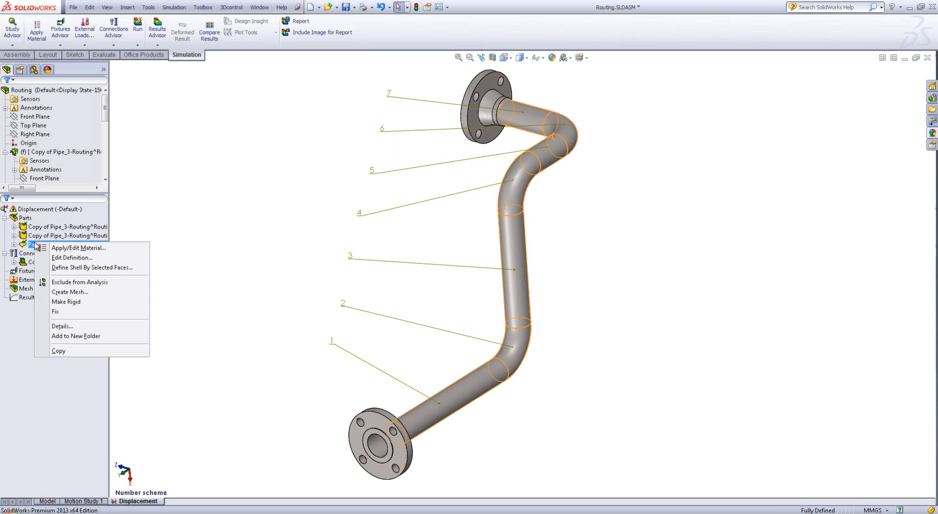
{"action": "left_click", "coordinate": [72, 257]}
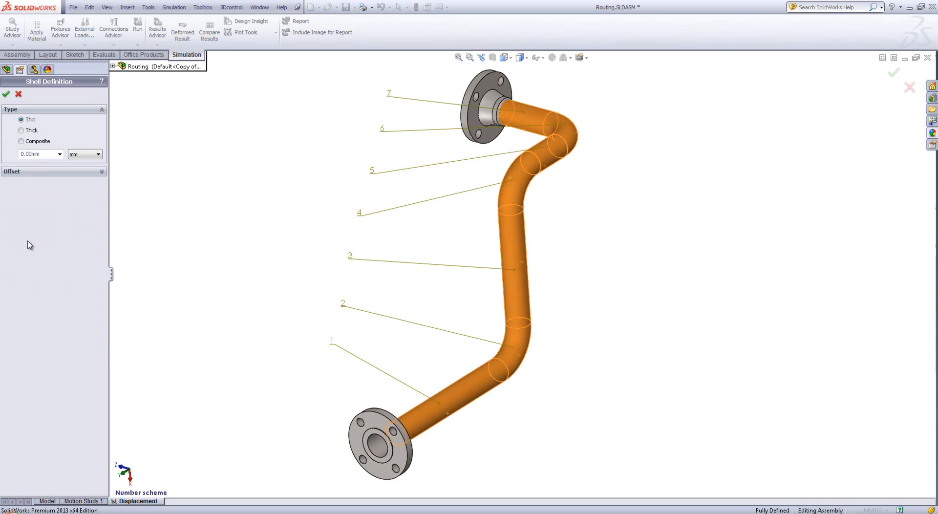
{"action": "left_click", "coordinate": [28, 131]}
{"action": "double_click", "coordinate": [30, 154]}
{"action": "type", "text": "3.9"}
{"action": "key", "text": "Tab"}
Set the pipe shell's offset to -0.5 of the thickness and confirm the shell definition
{"action": "left_click", "coordinate": [101, 172]}
{"action": "left_click", "coordinate": [62, 183]}
{"action": "middle_click_drag", "start_coordinate": [392, 401], "coordinate": [422, 410]}
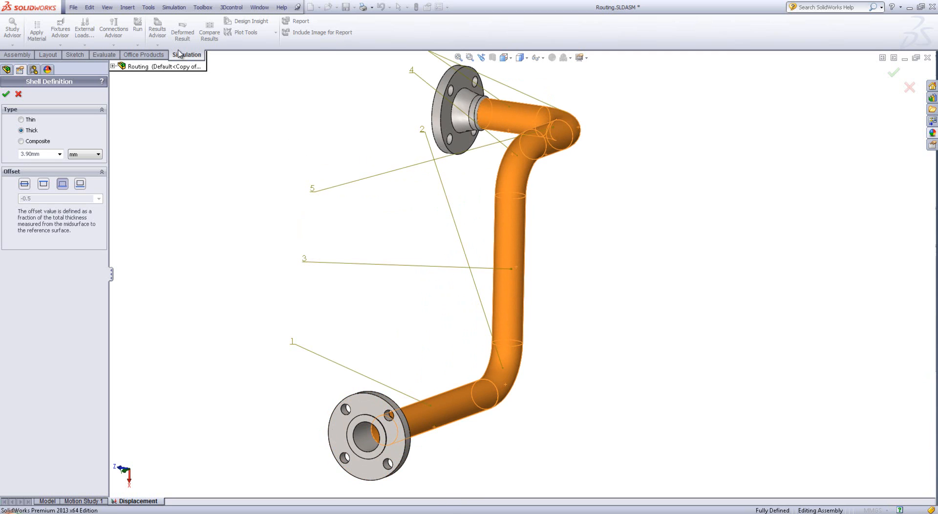
{"action": "left_click", "coordinate": [7, 94]}
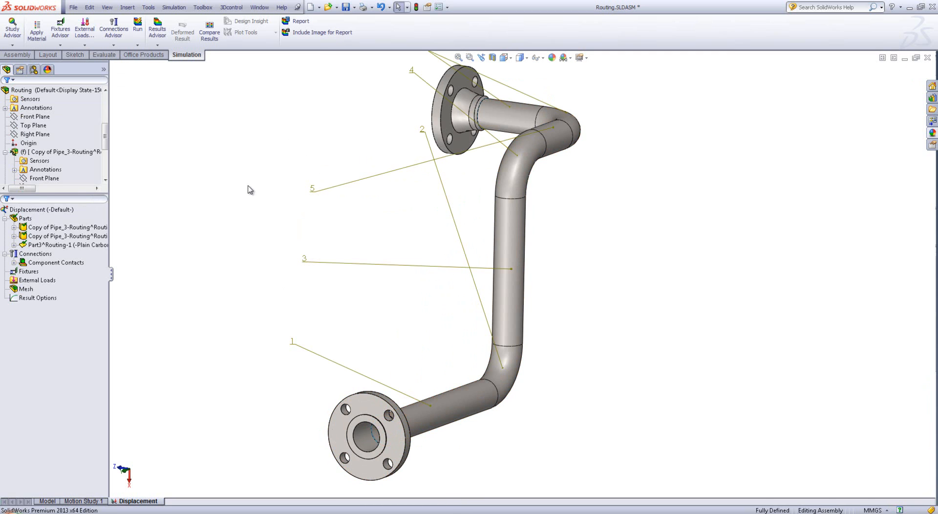
Examine the study's global contact and the joint between the pipe surface and the welding neck flange
{"action": "left_click", "coordinate": [4, 219]}
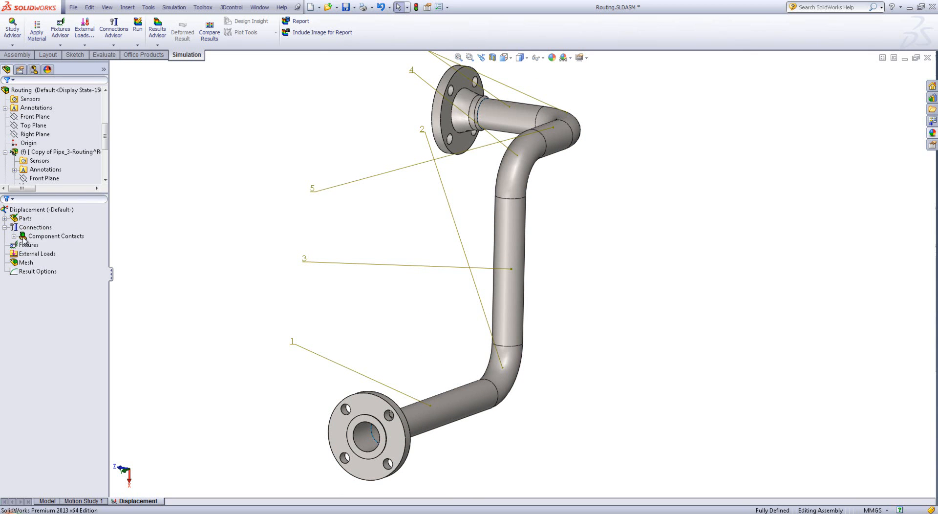
{"action": "left_click", "coordinate": [14, 237]}
{"action": "left_click", "coordinate": [64, 247]}
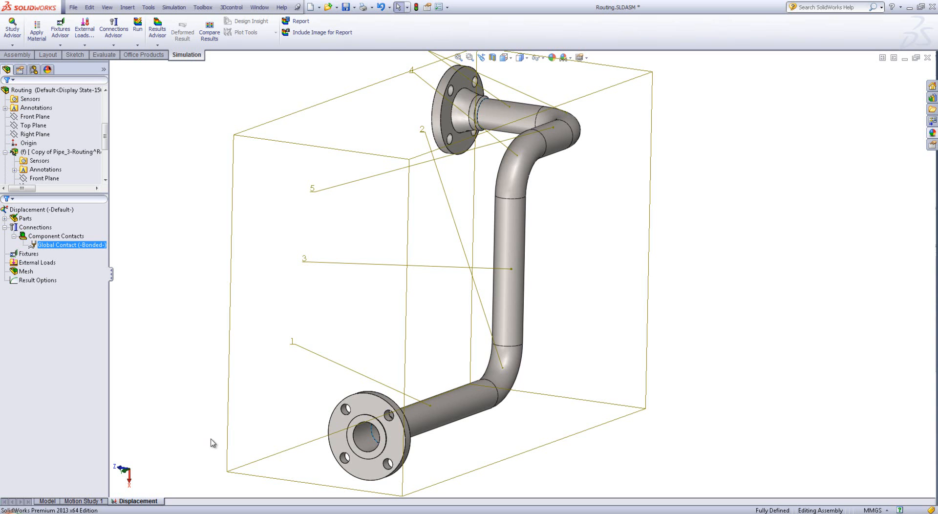
{"action": "middle_click_drag", "start_coordinate": [390, 453], "coordinate": [297, 406]}
{"action": "scroll", "coordinate": [297, 405], "scroll_direction": "down", "scroll_amount": 1}
{"action": "scroll", "coordinate": [290, 405], "scroll_direction": "down", "scroll_amount": 3}
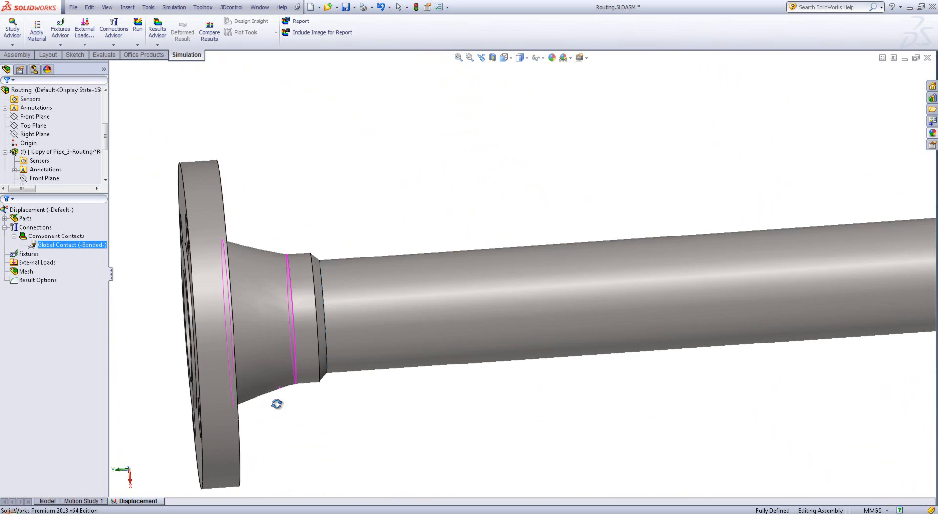
{"action": "scroll", "coordinate": [283, 341], "scroll_direction": "up", "scroll_amount": 1}
{"action": "scroll", "coordinate": [342, 274], "scroll_direction": "down", "scroll_amount": 4}
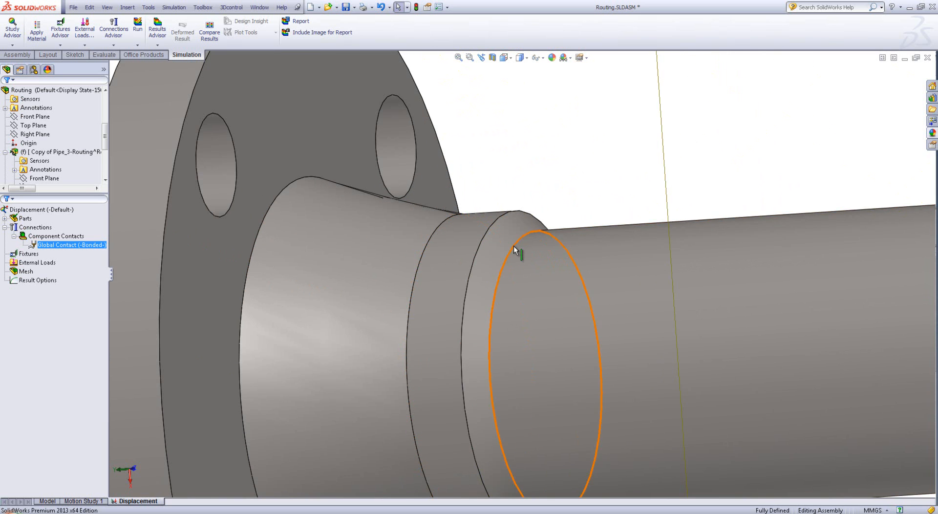
{"action": "scroll", "coordinate": [491, 297], "scroll_direction": "up", "scroll_amount": 3}
{"action": "scroll", "coordinate": [489, 308], "scroll_direction": "up", "scroll_amount": 2}
{"action": "middle_click_drag", "start_coordinate": [493, 310], "coordinate": [367, 273]}
{"action": "scroll", "coordinate": [367, 273], "scroll_direction": "up", "scroll_amount": 4}
{"action": "mouse_move", "coordinate": [426, 157]}
{"action": "middle_mouse_down"}
{"action": "mouse_move", "coordinate": [405, 160]}
{"action": "mouse_move", "coordinate": [424, 157]}
{"action": "middle_mouse_up"}
{"action": "scroll", "coordinate": [400, 152], "scroll_direction": "down", "scroll_amount": 1}
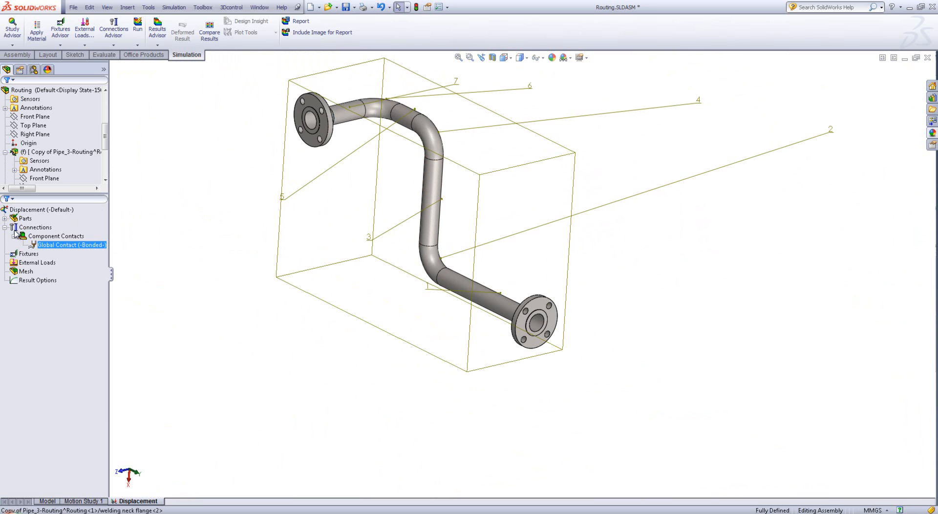
Create a bonded contact set between the pipe's end edge at section 1 and the adjoining flange's bevelled face, keeping the definition open for another set
{"action": "right_click", "coordinate": [31, 237]}
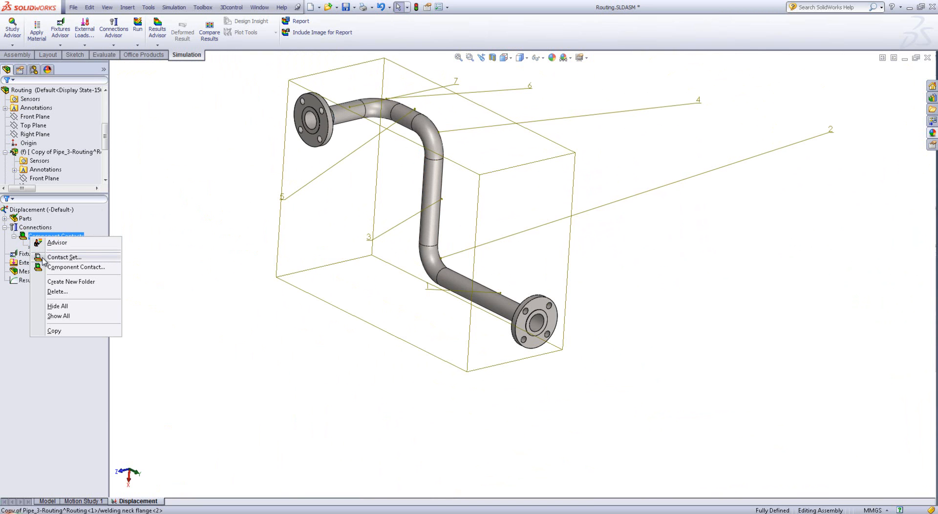
{"action": "left_click", "coordinate": [42, 258]}
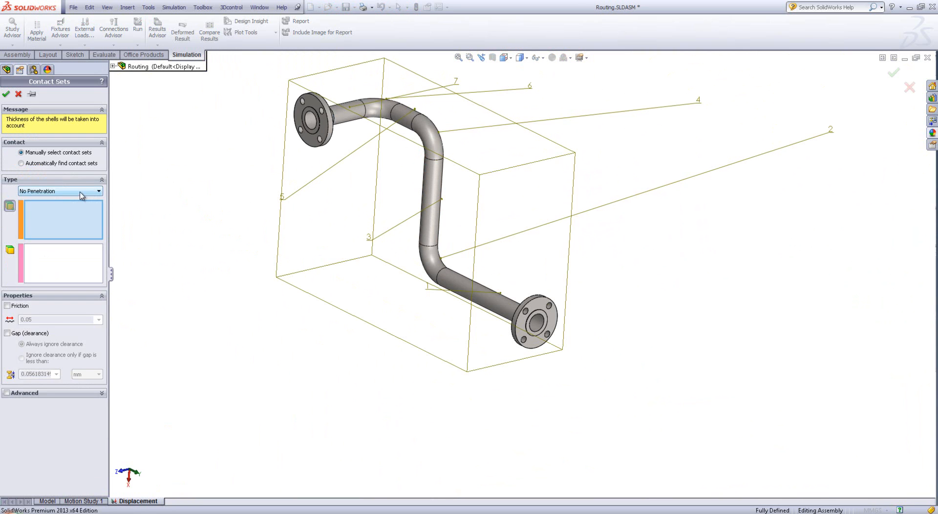
{"action": "left_click", "coordinate": [47, 191]}
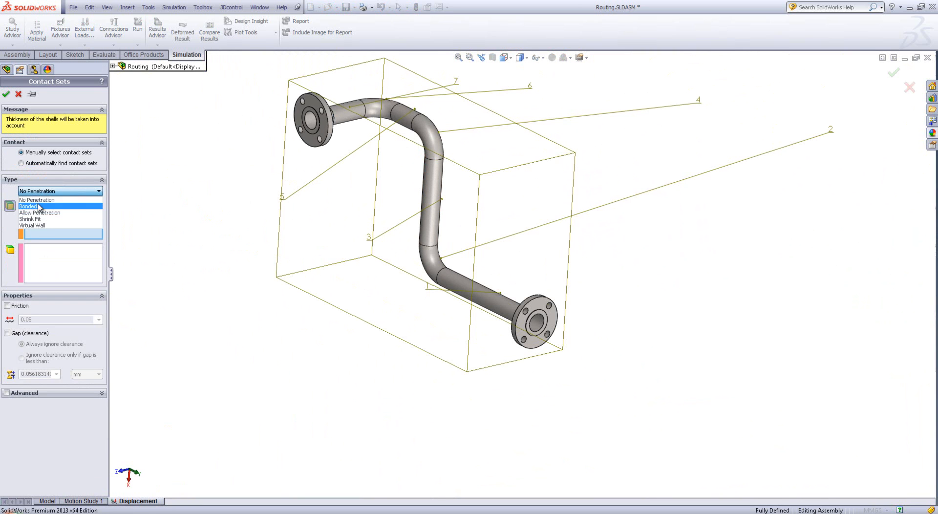
{"action": "left_click", "coordinate": [41, 208]}
{"action": "left_click", "coordinate": [31, 94]}
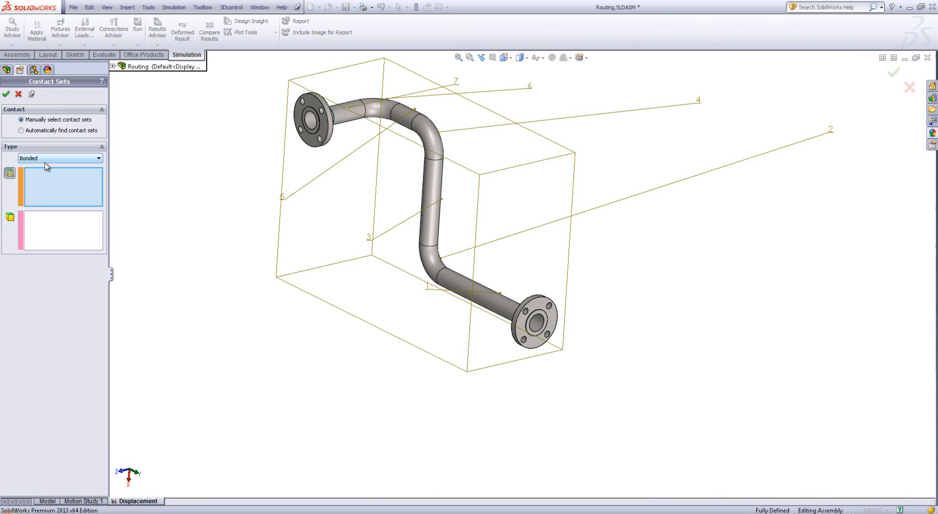
{"action": "middle_click_drag", "start_coordinate": [552, 312], "coordinate": [608, 338]}
{"action": "scroll", "coordinate": [538, 318], "scroll_direction": "down", "scroll_amount": 10}
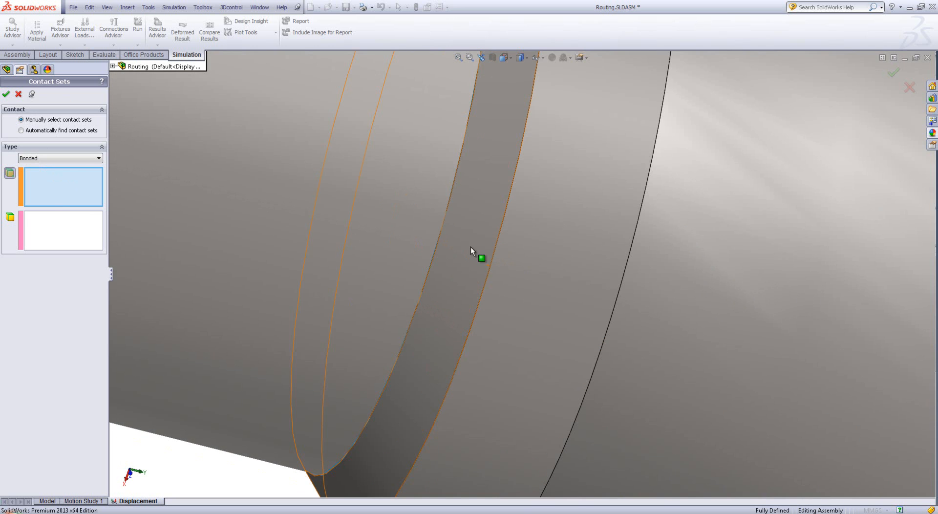
{"action": "left_click", "coordinate": [443, 219]}
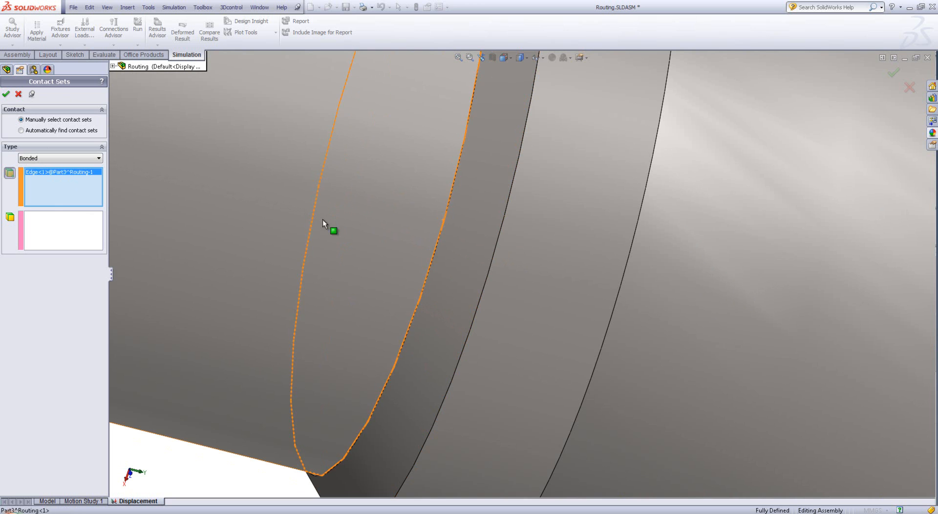
{"action": "left_click", "coordinate": [71, 242]}
{"action": "left_click", "coordinate": [487, 201]}
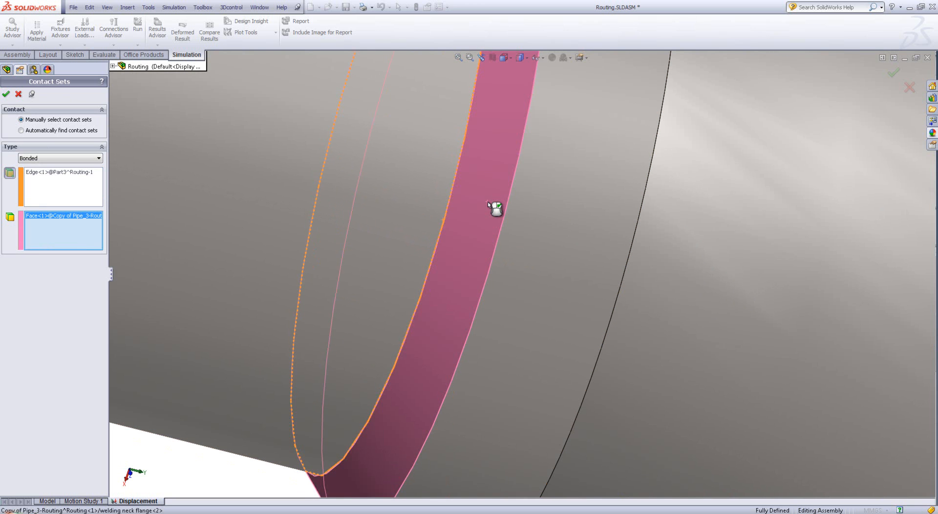
{"action": "right_click", "coordinate": [488, 201]}
Add a bonded contact set between the pipe's end edge at section 7 and that flange's bevelled face, and finish defining contacts
{"action": "scroll", "coordinate": [488, 201], "scroll_direction": "up", "scroll_amount": 10}
{"action": "scroll", "coordinate": [494, 207], "scroll_direction": "up", "scroll_amount": 5}
{"action": "middle_click_drag", "start_coordinate": [494, 207], "coordinate": [502, 84]}
{"action": "scroll", "coordinate": [502, 84], "scroll_direction": "up", "scroll_amount": 3}
{"action": "scroll", "coordinate": [511, 170], "scroll_direction": "down", "scroll_amount": 6}
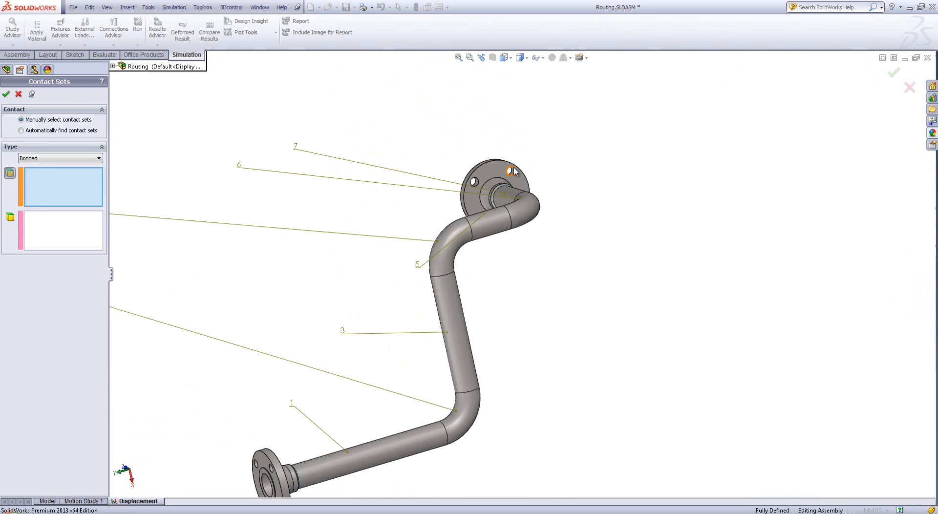
{"action": "middle_click_drag", "start_coordinate": [511, 184], "coordinate": [513, 254]}
{"action": "scroll", "coordinate": [498, 219], "scroll_direction": "down", "scroll_amount": 10}
{"action": "left_click", "coordinate": [506, 239]}
{"action": "left_click", "coordinate": [503, 232]}
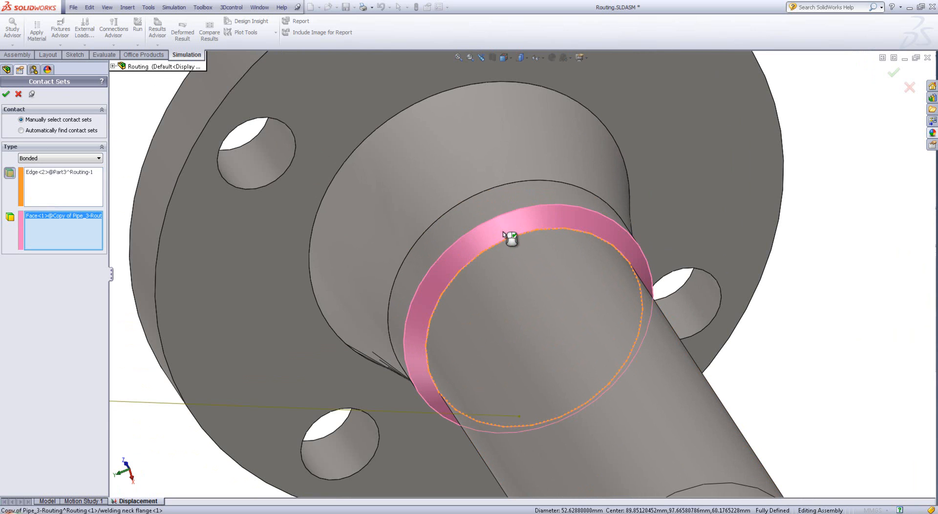
{"action": "right_click", "coordinate": [503, 232]}
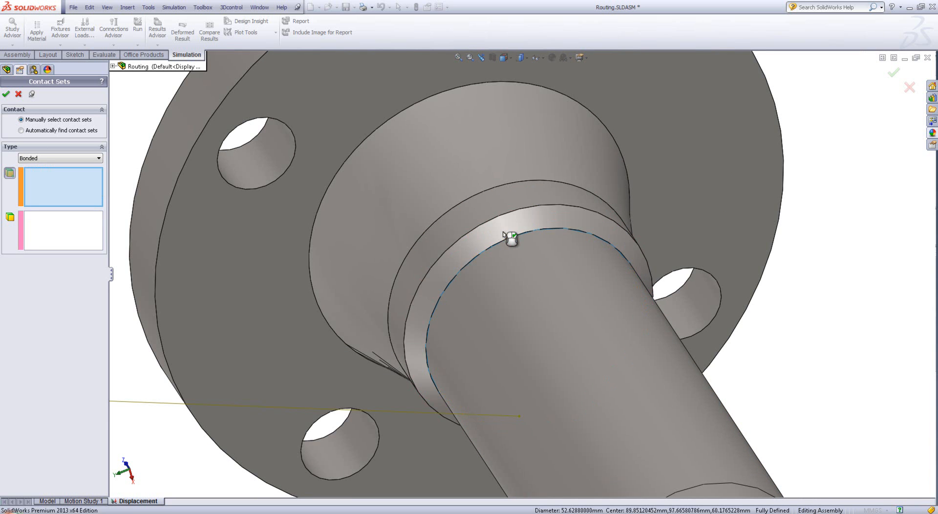
{"action": "left_click", "coordinate": [18, 94]}
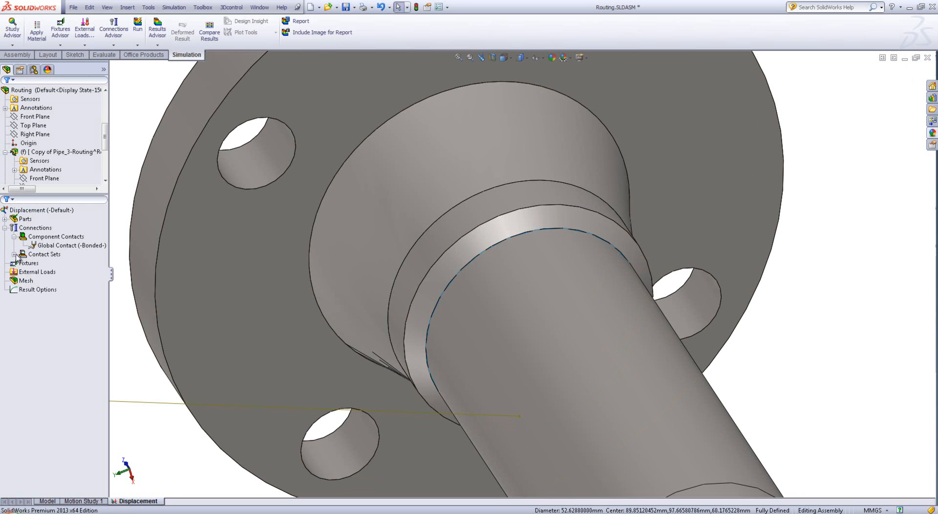
Examine the two contact sets in the study and look over the whole pipe assembly
{"action": "left_click", "coordinate": [14, 254]}
{"action": "left_click", "coordinate": [48, 271]}
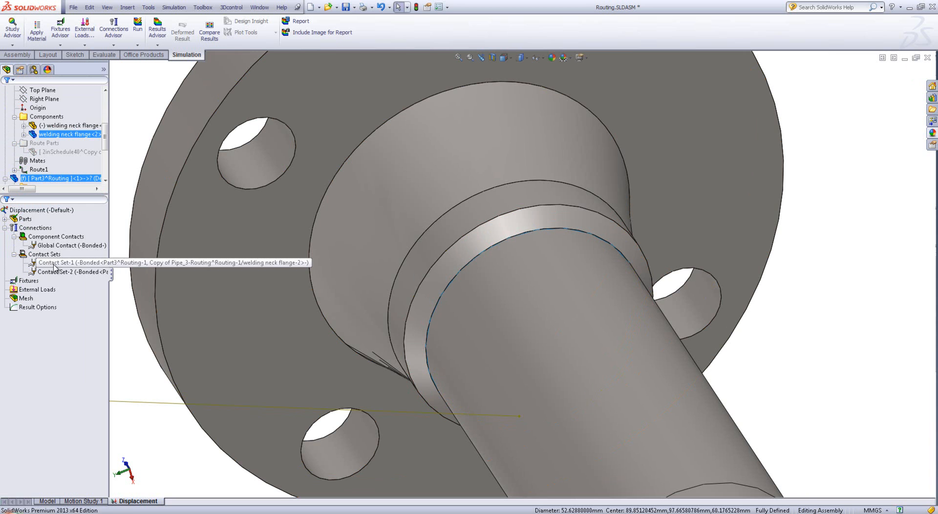
{"action": "left_click", "coordinate": [135, 376]}
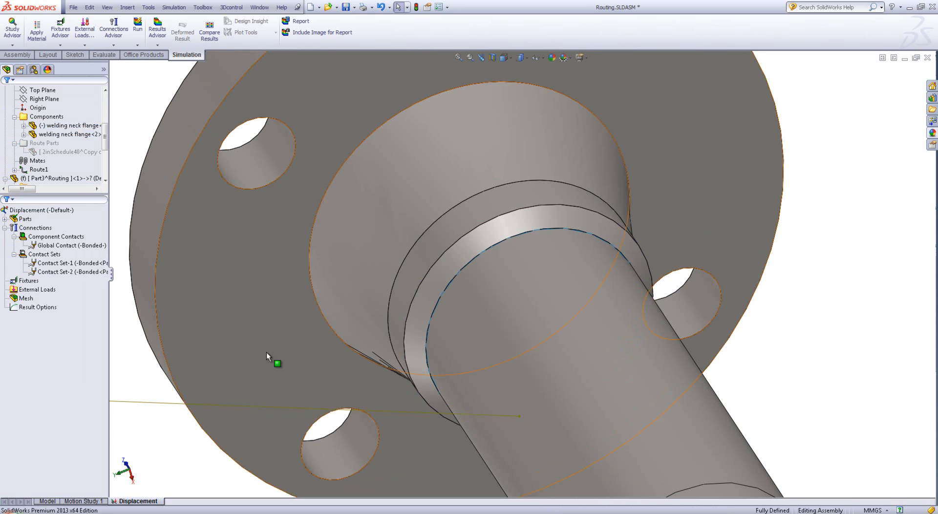
{"action": "scroll", "coordinate": [412, 337], "scroll_direction": "up", "scroll_amount": 12}
{"action": "middle_click_drag", "start_coordinate": [455, 378], "coordinate": [469, 319]}
{"action": "scroll", "coordinate": [513, 244], "scroll_direction": "down", "scroll_amount": 6}
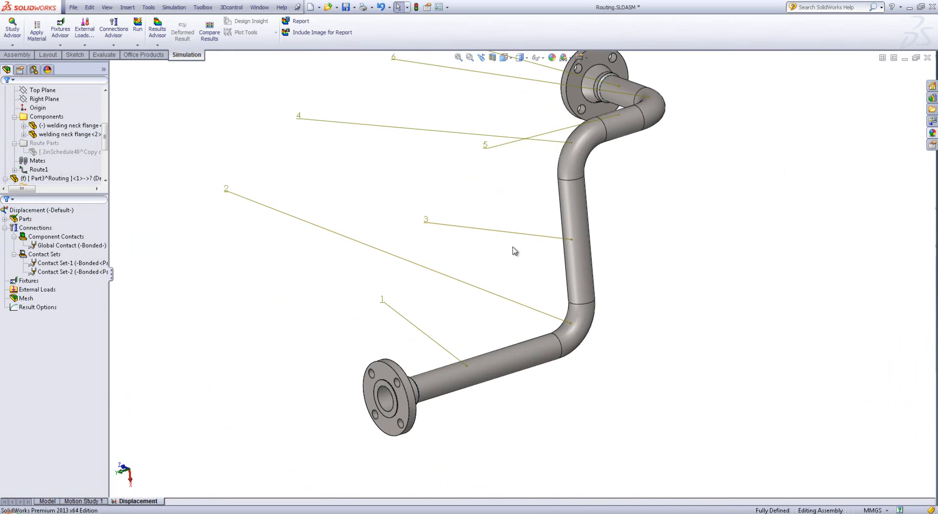
Hide all annotations so the pipe's section number labels are not displayed
{"action": "left_click", "coordinate": [127, 8]}
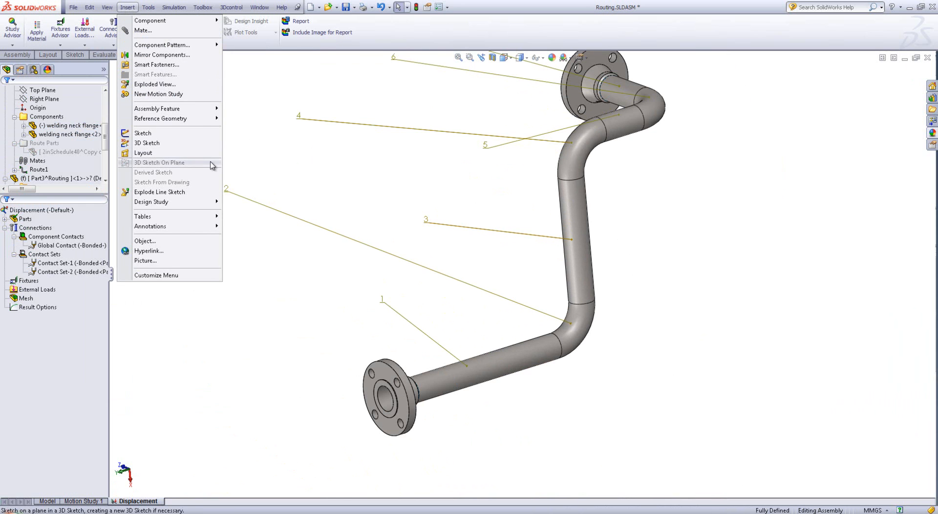
{"action": "mouse_move", "coordinate": [107, 6]}
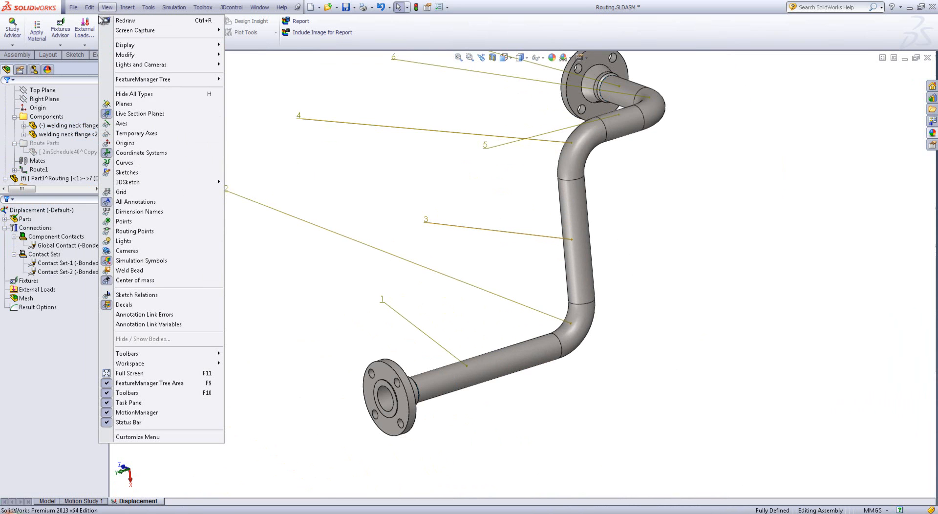
{"action": "left_click", "coordinate": [151, 205]}
{"action": "middle_click_drag", "start_coordinate": [485, 155], "coordinate": [501, 161]}
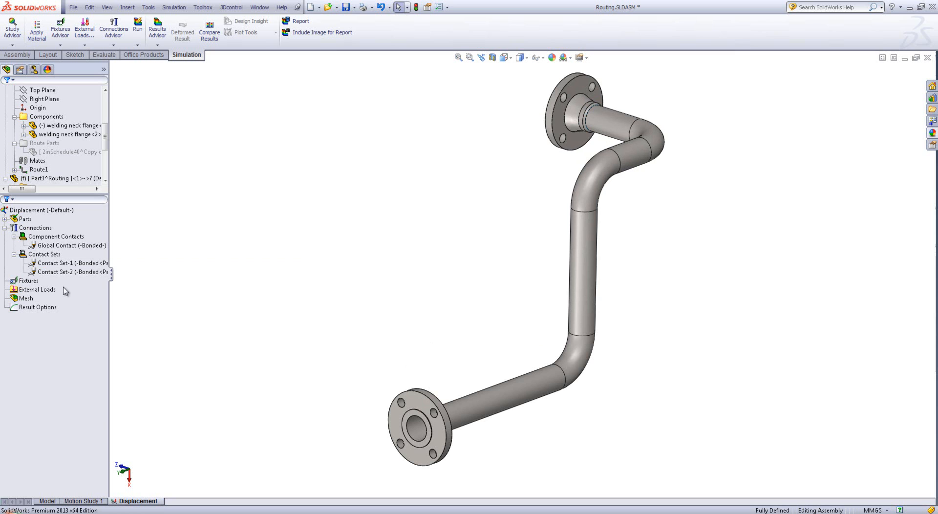
Apply a Fixed Hinge fixture to the four bolt-hole faces of the lower welding neck flange
{"action": "right_click", "coordinate": [22, 282]}
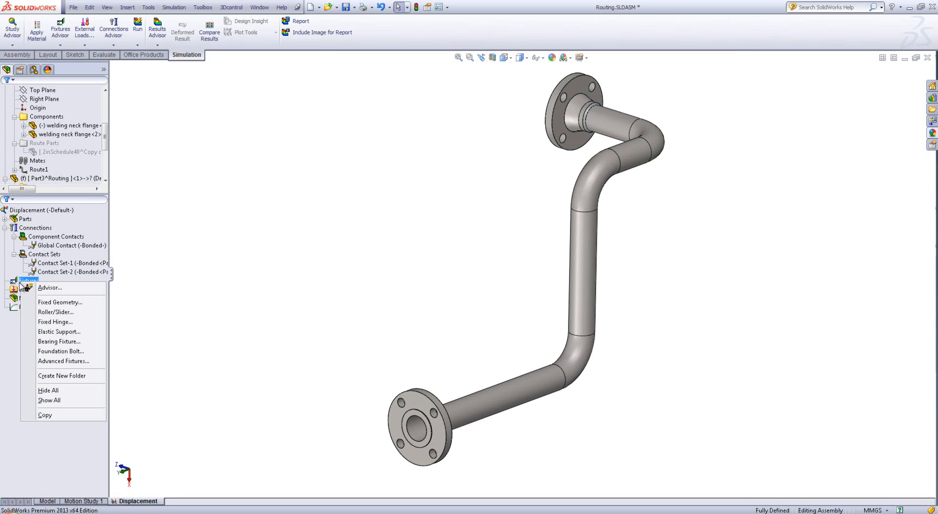
{"action": "left_click", "coordinate": [80, 322]}
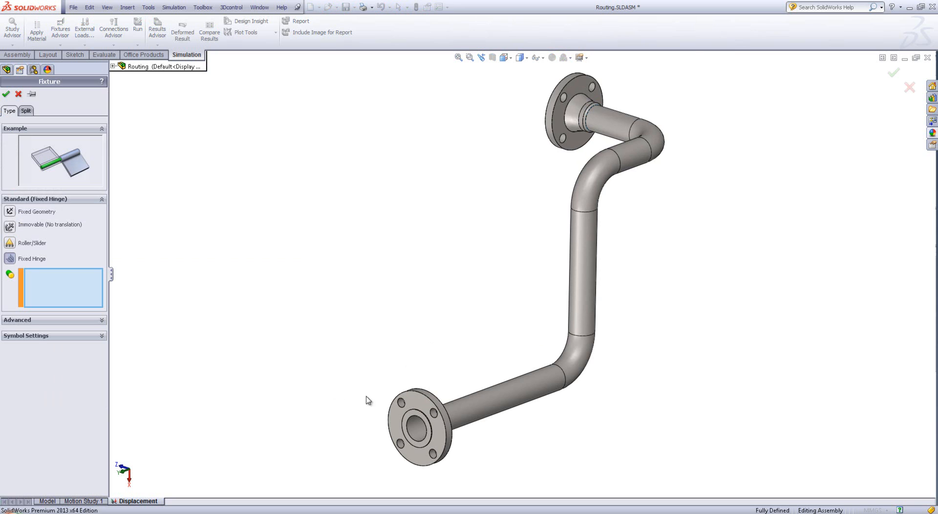
{"action": "scroll", "coordinate": [430, 425], "scroll_direction": "down", "scroll_amount": 5}
{"action": "left_click", "coordinate": [383, 331]}
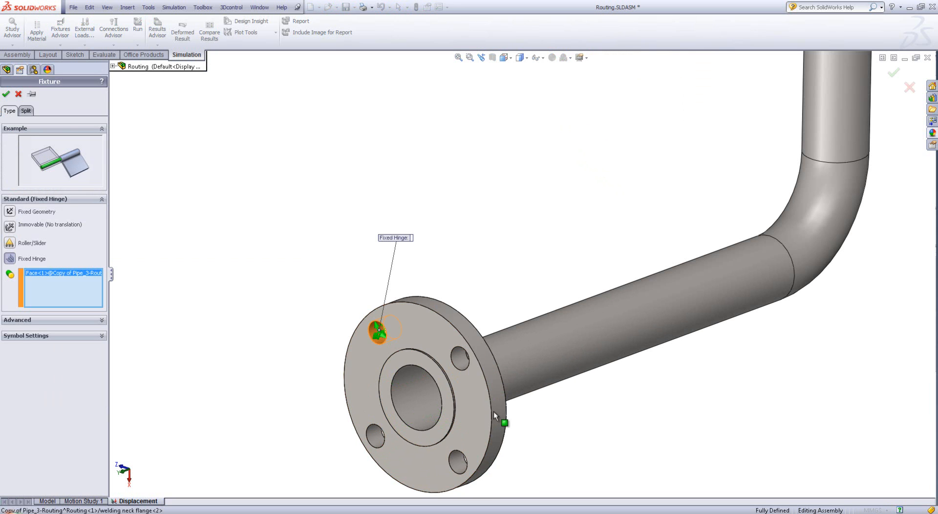
{"action": "left_click", "coordinate": [459, 358]}
{"action": "left_click", "coordinate": [455, 462]}
{"action": "left_click", "coordinate": [367, 430]}
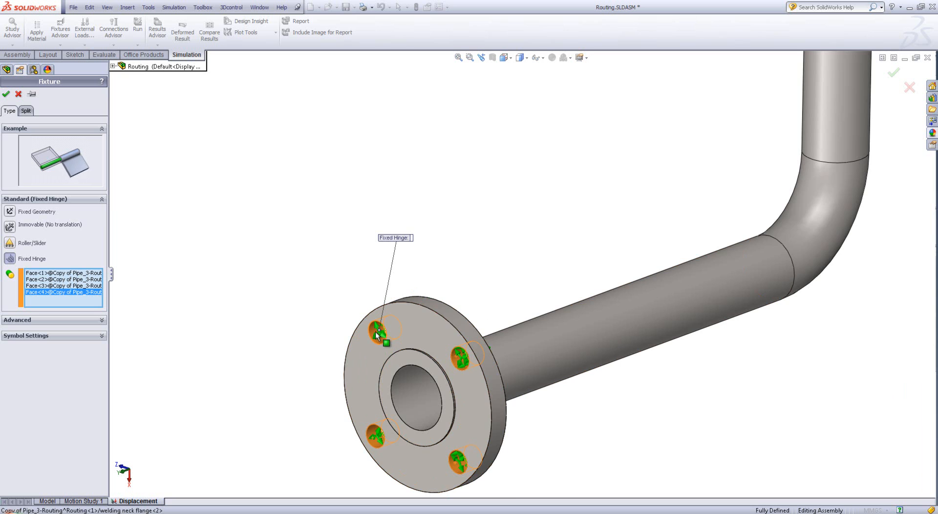
{"action": "scroll", "coordinate": [375, 339], "scroll_direction": "down", "scroll_amount": 8}
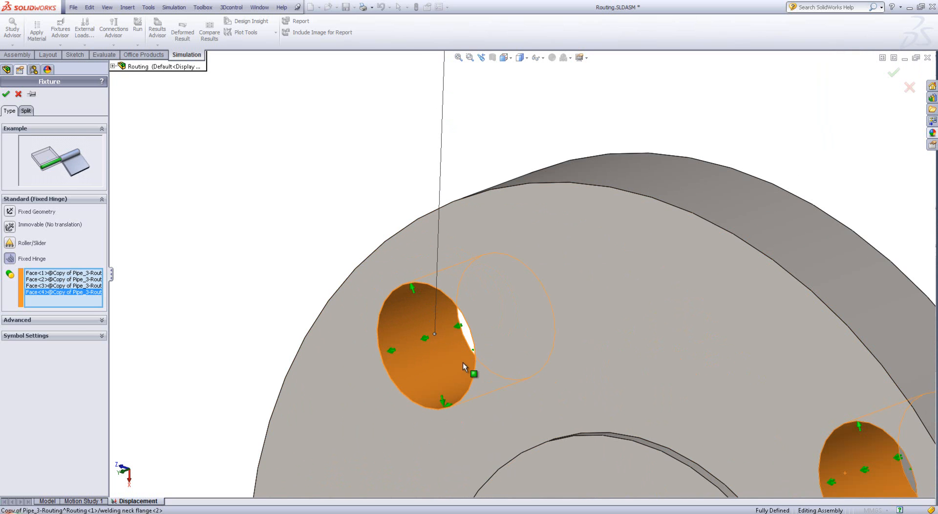
{"action": "middle_click_drag", "start_coordinate": [421, 360], "coordinate": [430, 364]}
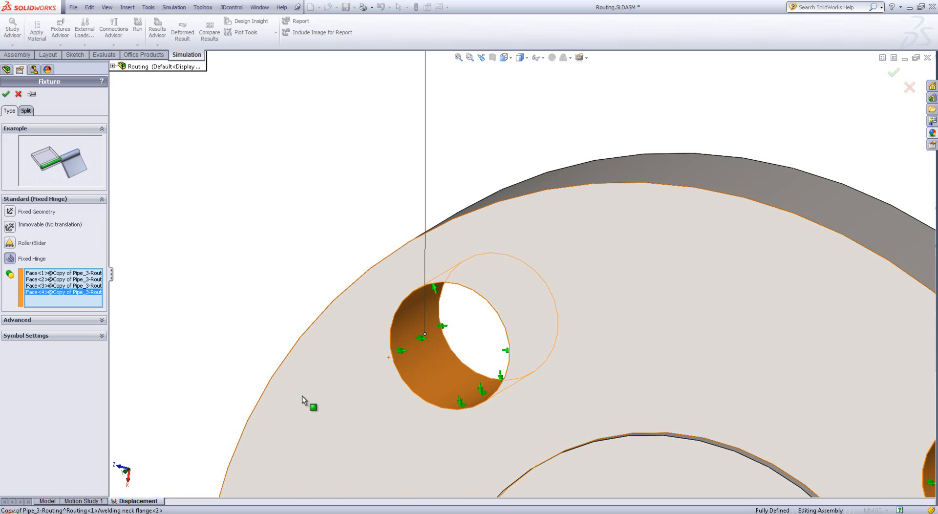
{"action": "scroll", "coordinate": [412, 366], "scroll_direction": "up", "scroll_amount": 8}
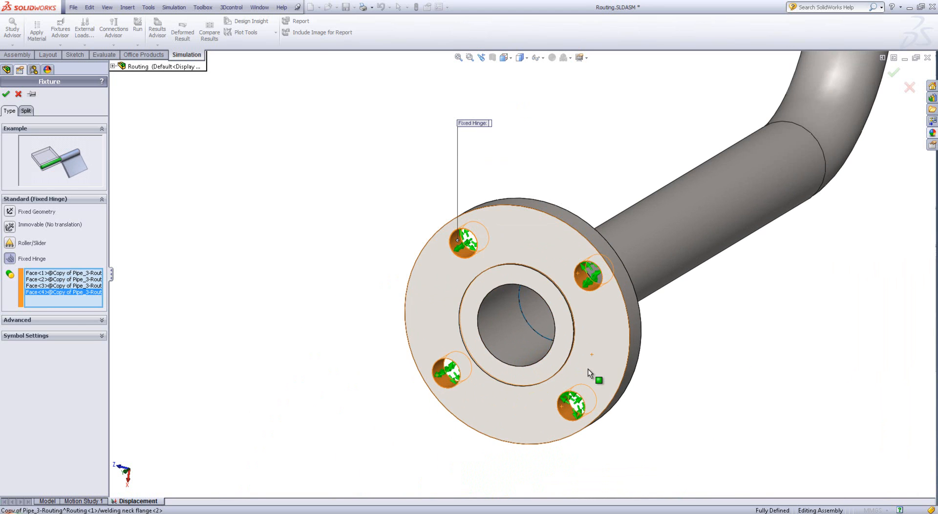
{"action": "scroll", "coordinate": [588, 369], "scroll_direction": "down", "scroll_amount": 3}
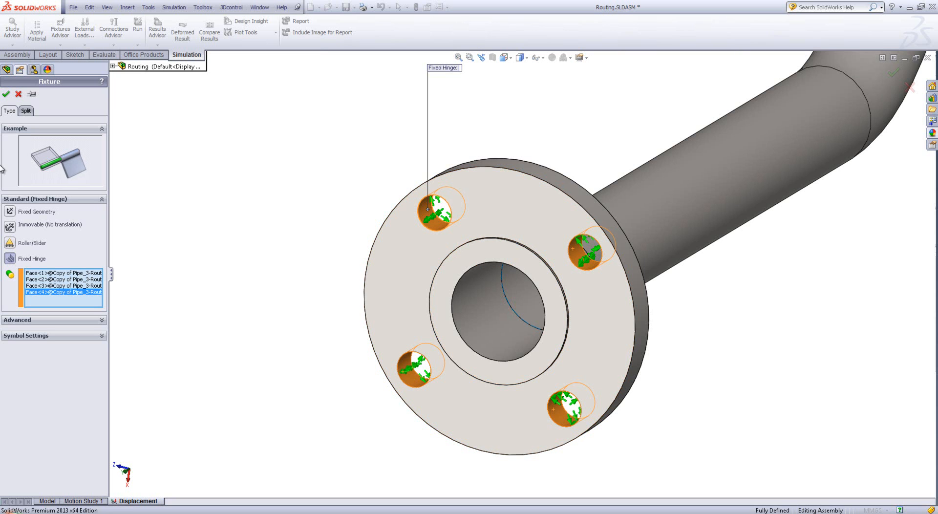
{"action": "left_click", "coordinate": [6, 94]}
Start an advanced Use Reference Geometry fixture on the four bolt-hole faces of the upper welding neck flange
{"action": "scroll", "coordinate": [598, 281], "scroll_direction": "up", "scroll_amount": 1}
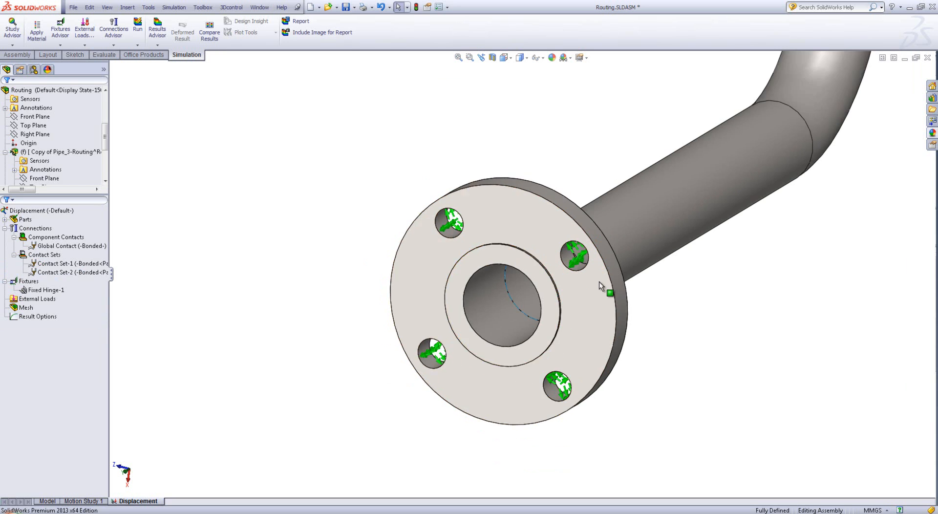
{"action": "scroll", "coordinate": [599, 282], "scroll_direction": "up", "scroll_amount": 10}
{"action": "middle_click_drag", "start_coordinate": [556, 240], "coordinate": [540, 176]}
{"action": "scroll", "coordinate": [540, 176], "scroll_direction": "down", "scroll_amount": 8}
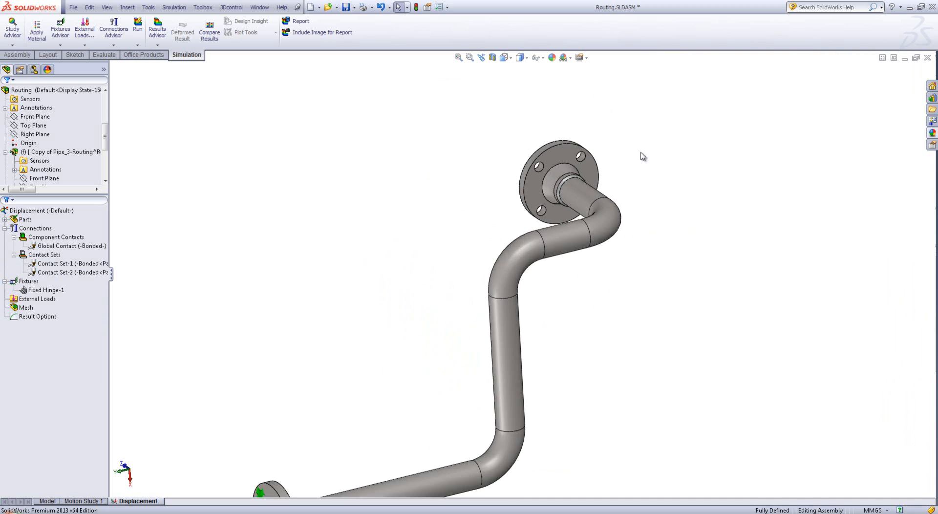
{"action": "middle_click_drag", "start_coordinate": [643, 156], "coordinate": [526, 215]}
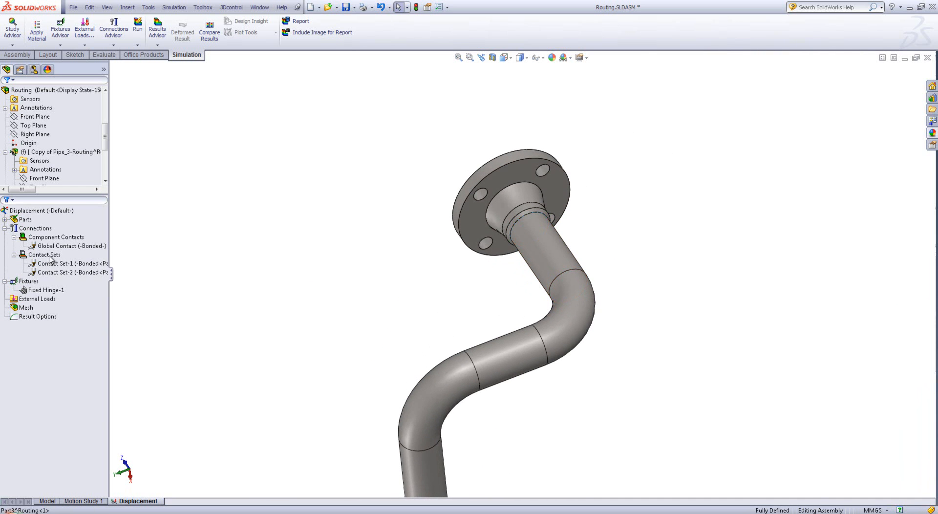
{"action": "right_click", "coordinate": [28, 281]}
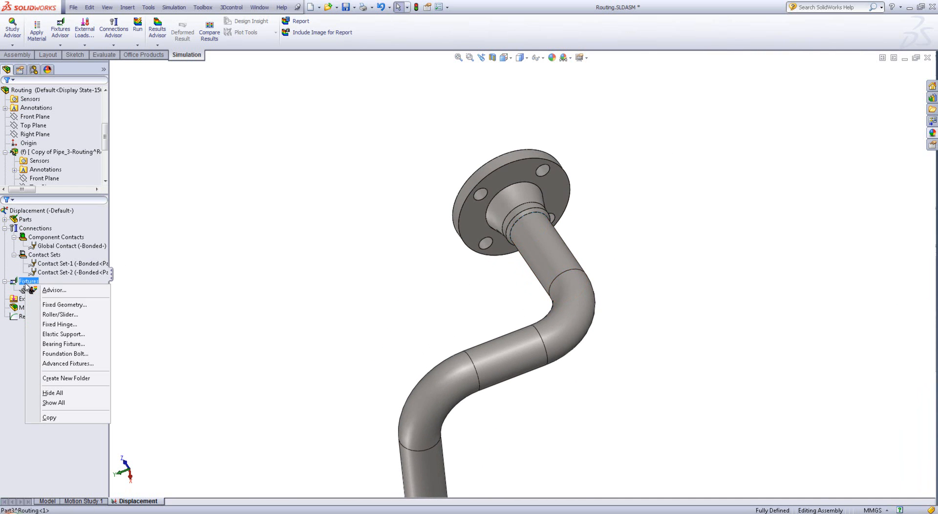
{"action": "left_click", "coordinate": [78, 363]}
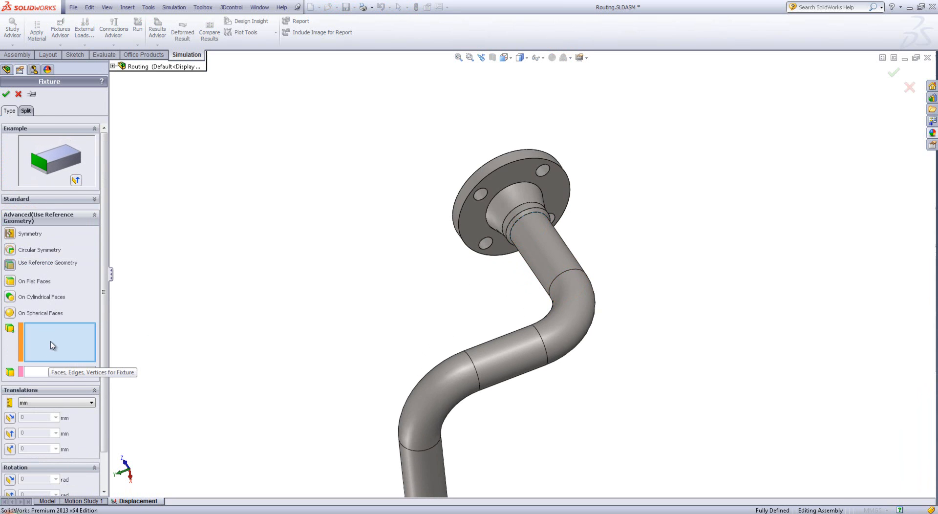
{"action": "scroll", "coordinate": [437, 194], "scroll_direction": "down", "scroll_amount": 5}
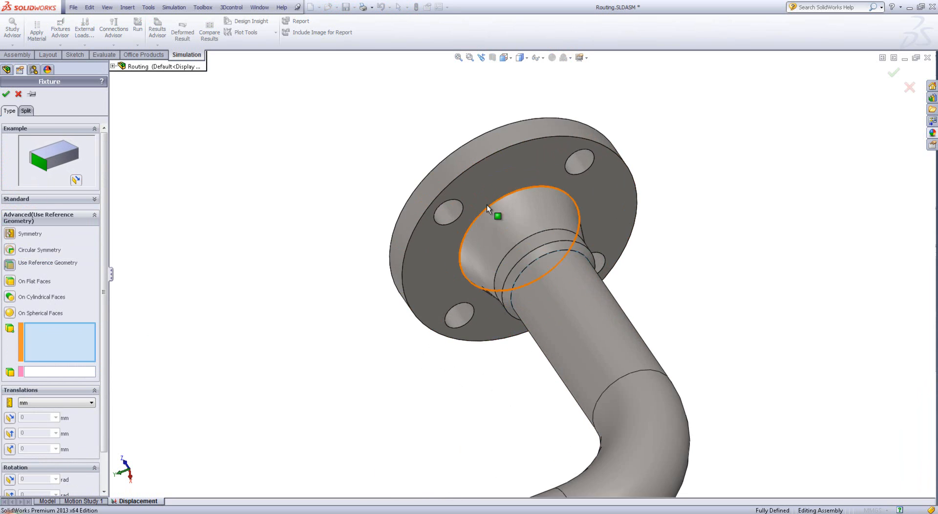
{"action": "left_click", "coordinate": [448, 212]}
{"action": "left_click", "coordinate": [580, 160]}
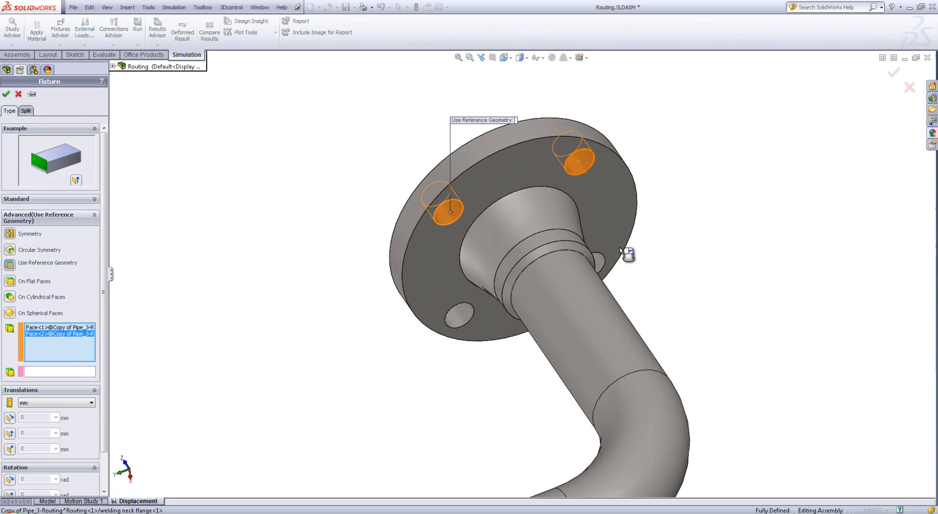
{"action": "left_click", "coordinate": [596, 261]}
{"action": "left_click", "coordinate": [459, 315]}
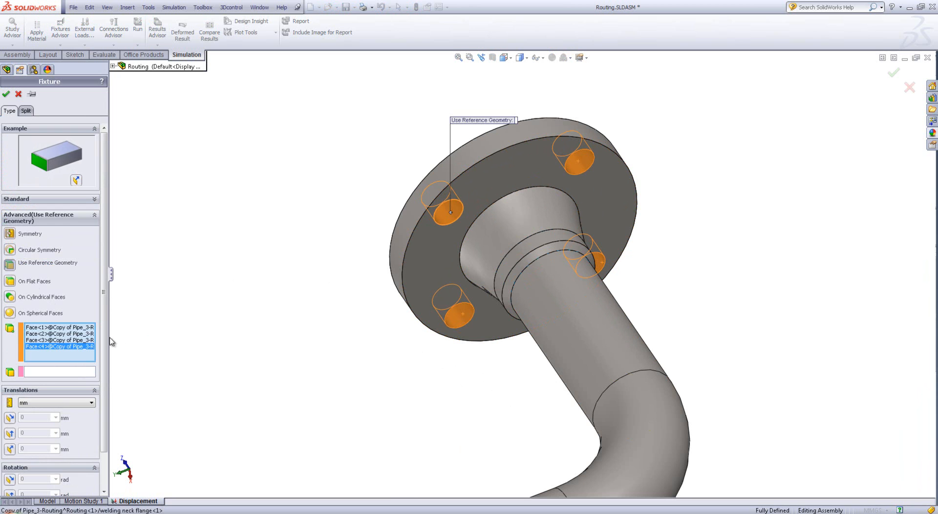
Reference the fixture to the assembly's Front Plane, prescribe translations of 2 mm along plane direction 1 and -5 mm along direction 2, and accept it
{"action": "left_click", "coordinate": [78, 374]}
{"action": "left_click", "coordinate": [112, 67]}
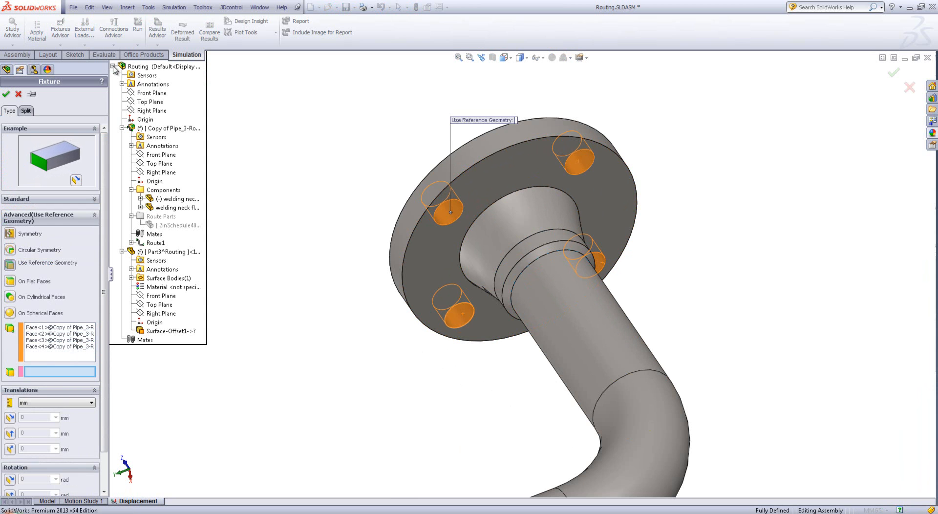
{"action": "left_click", "coordinate": [141, 94]}
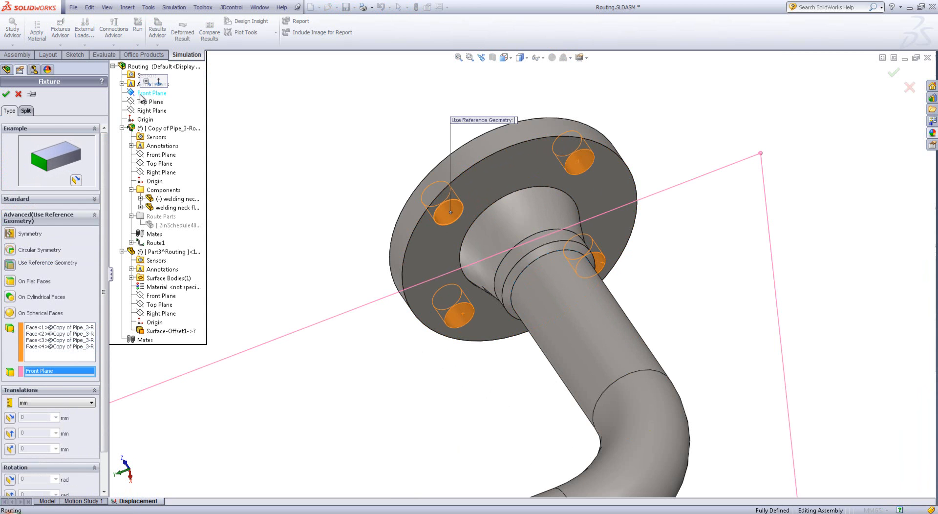
{"action": "scroll", "coordinate": [104, 398], "scroll_direction": "down", "scroll_amount": 1}
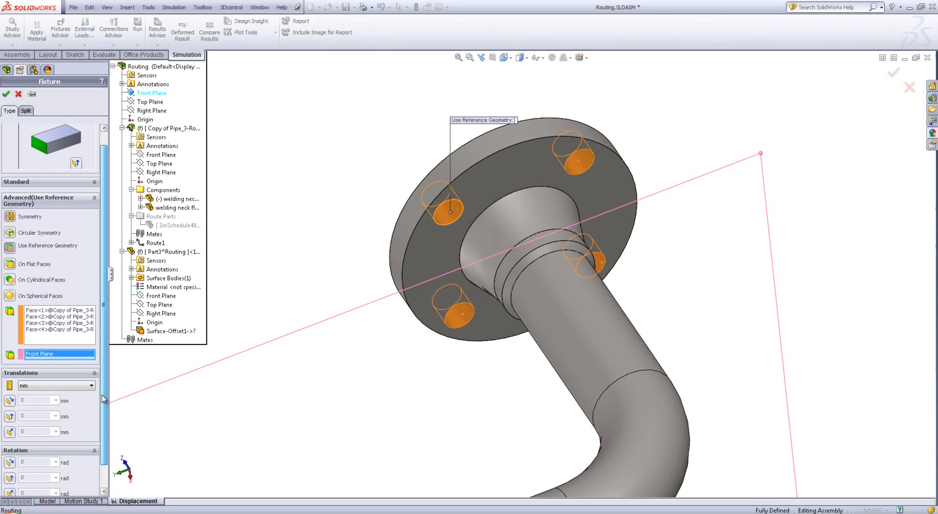
{"action": "scroll", "coordinate": [103, 398], "scroll_direction": "down", "scroll_amount": 1}
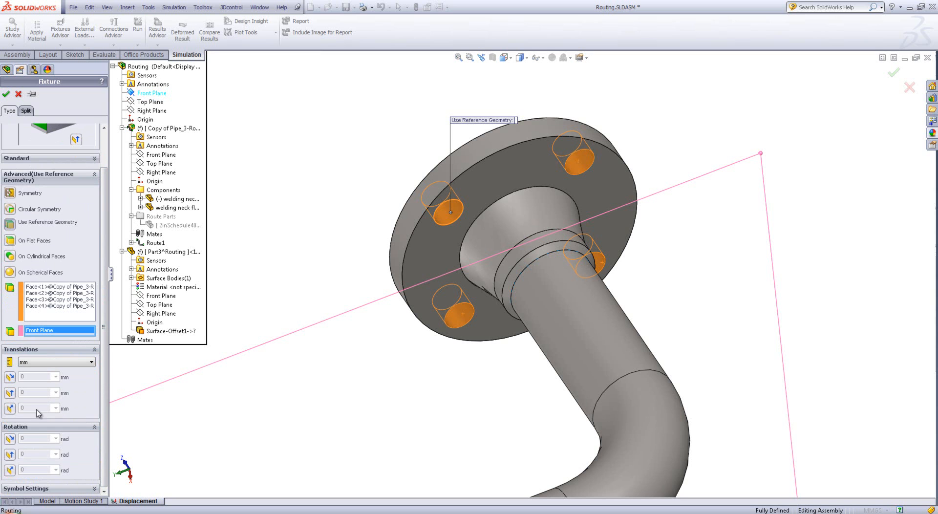
{"action": "left_click", "coordinate": [10, 376]}
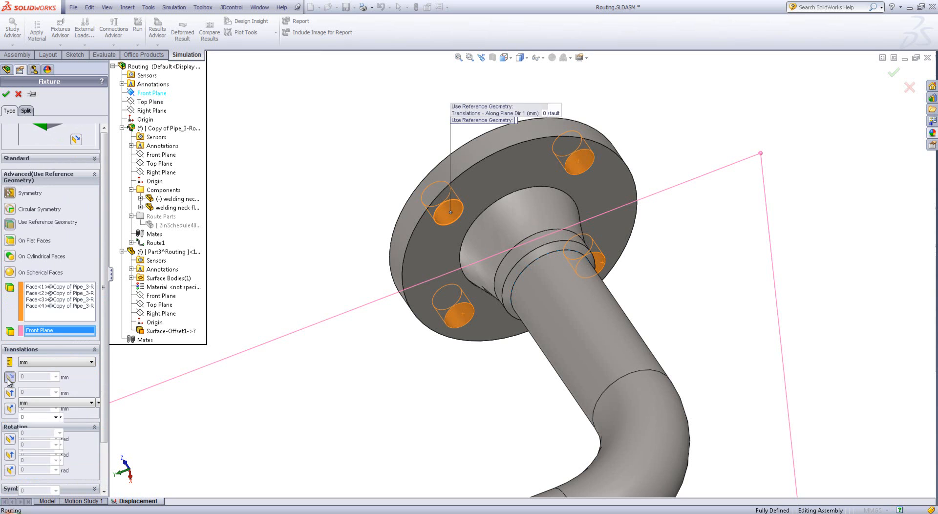
{"action": "left_click_drag", "start_coordinate": [33, 416], "coordinate": [3, 416]}
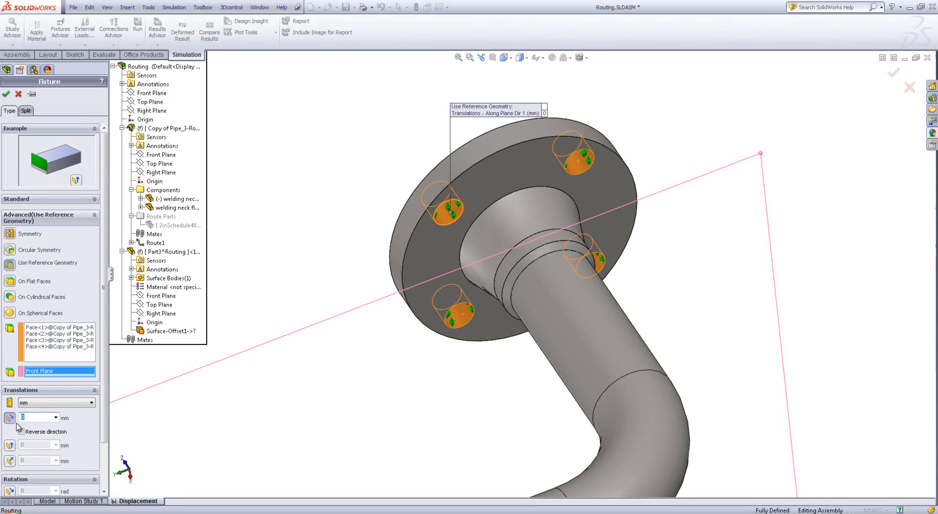
{"action": "left_click", "coordinate": [326, 434]}
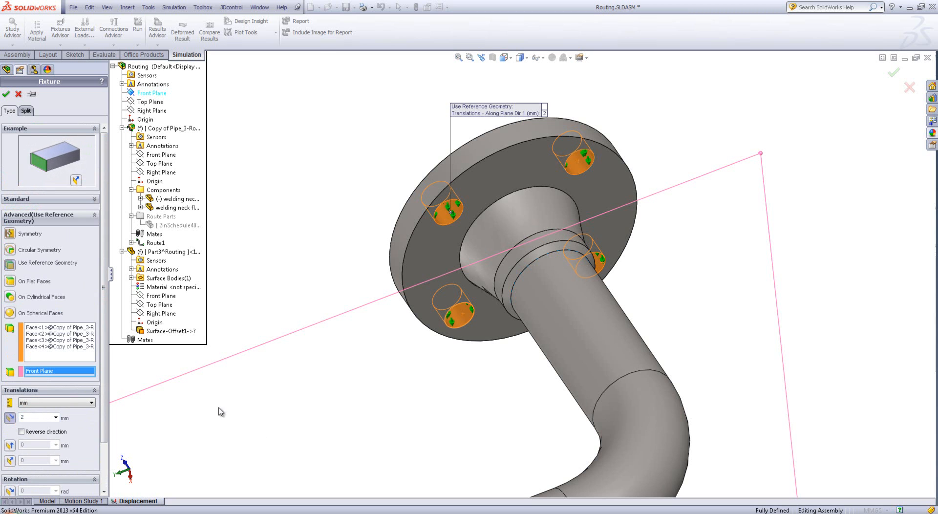
{"action": "left_click", "coordinate": [10, 445]}
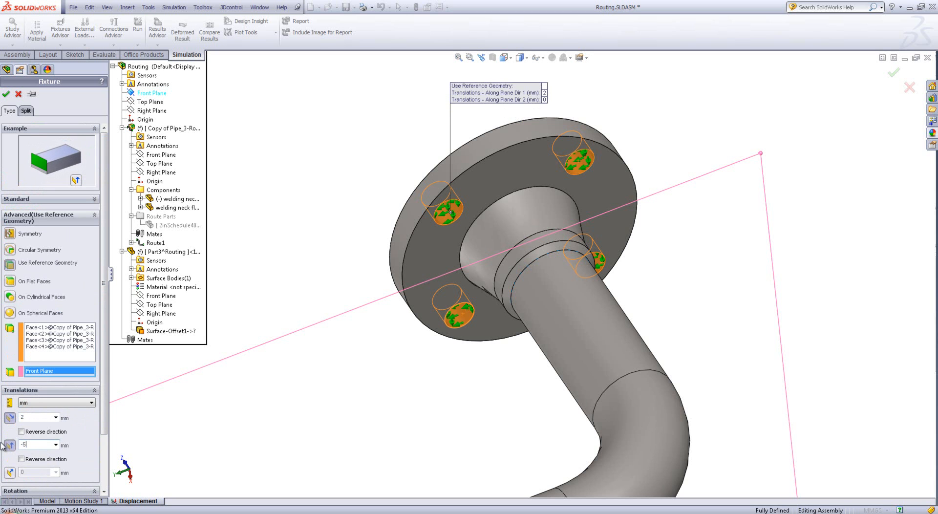
{"action": "middle_click_drag", "start_coordinate": [523, 312], "coordinate": [466, 215]}
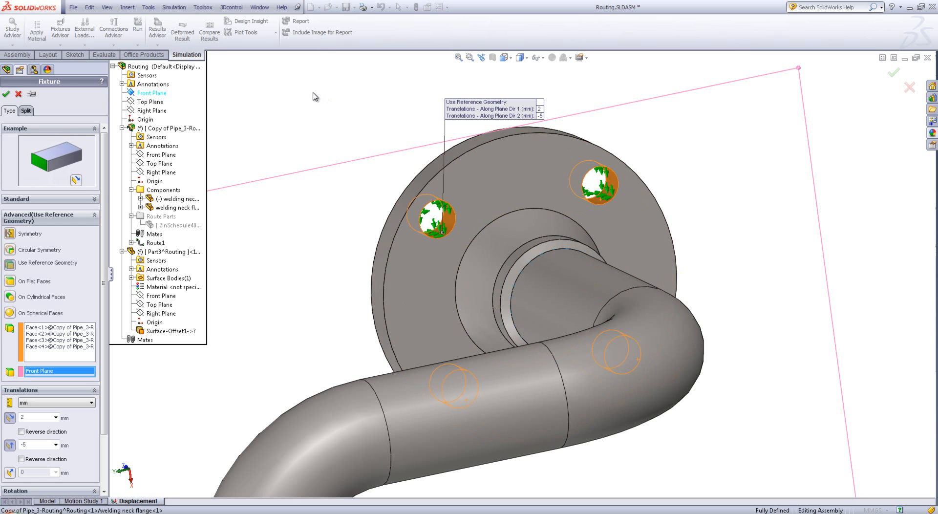
{"action": "left_click", "coordinate": [6, 94]}
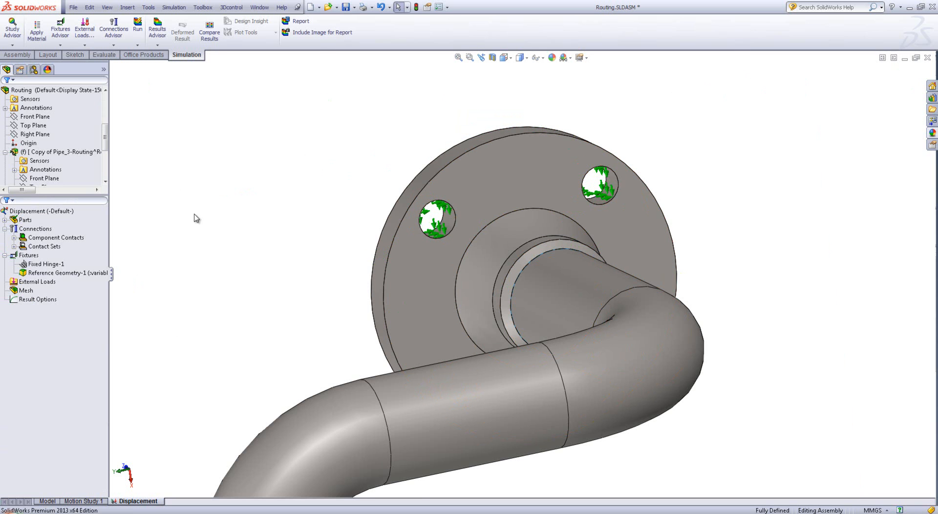
Mesh the Displacement study with a curvature-based mesh, using a maximum element size of 6 mm
{"action": "scroll", "coordinate": [235, 264], "scroll_direction": "up", "scroll_amount": 10}
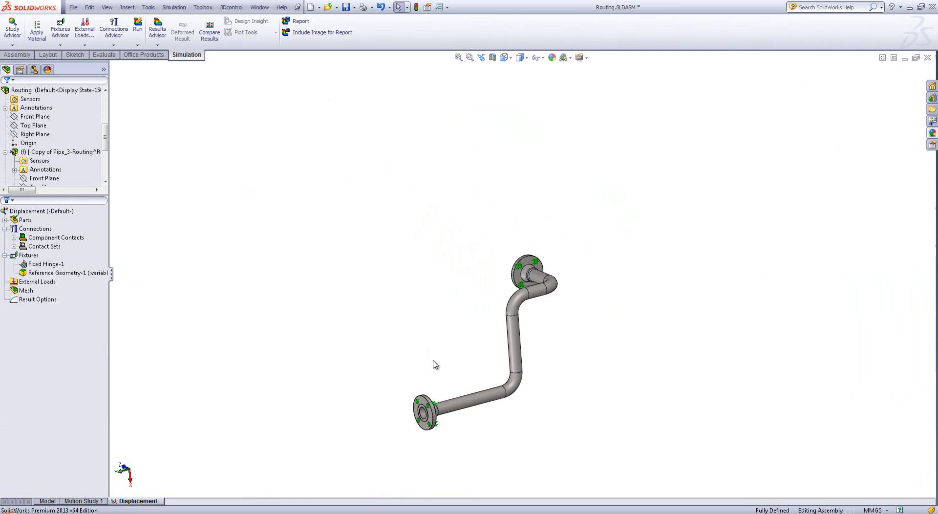
{"action": "right_click", "coordinate": [26, 291]}
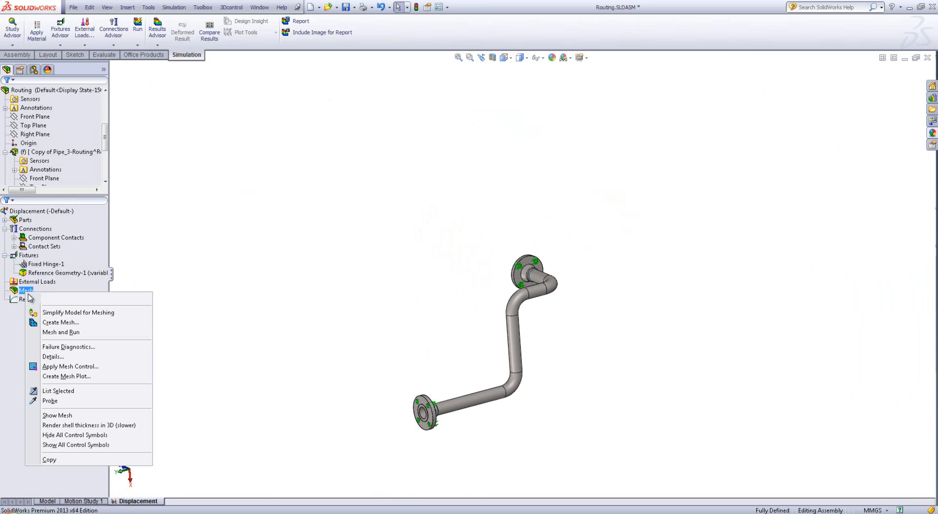
{"action": "left_click", "coordinate": [60, 322]}
{"action": "middle_click_drag", "start_coordinate": [443, 358], "coordinate": [453, 359]}
{"action": "scroll", "coordinate": [518, 382], "scroll_direction": "down", "scroll_amount": 2}
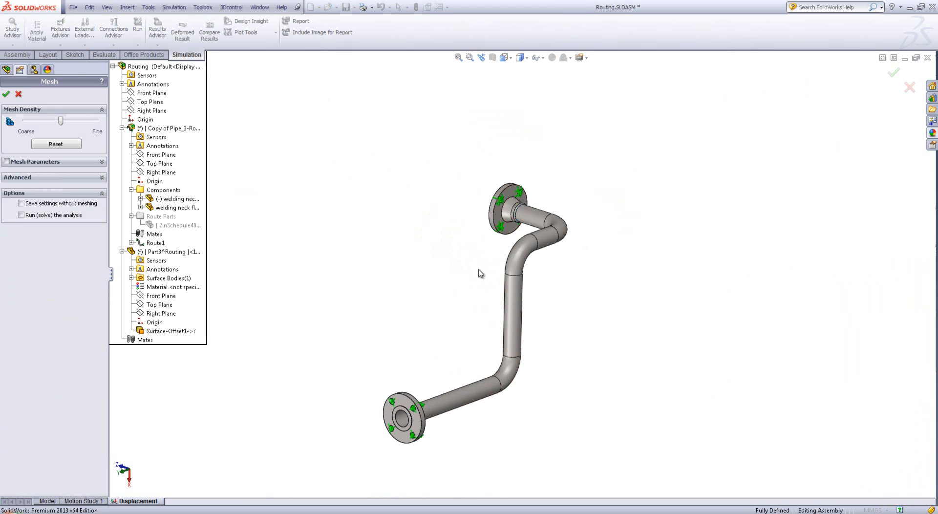
{"action": "left_click", "coordinate": [6, 161]}
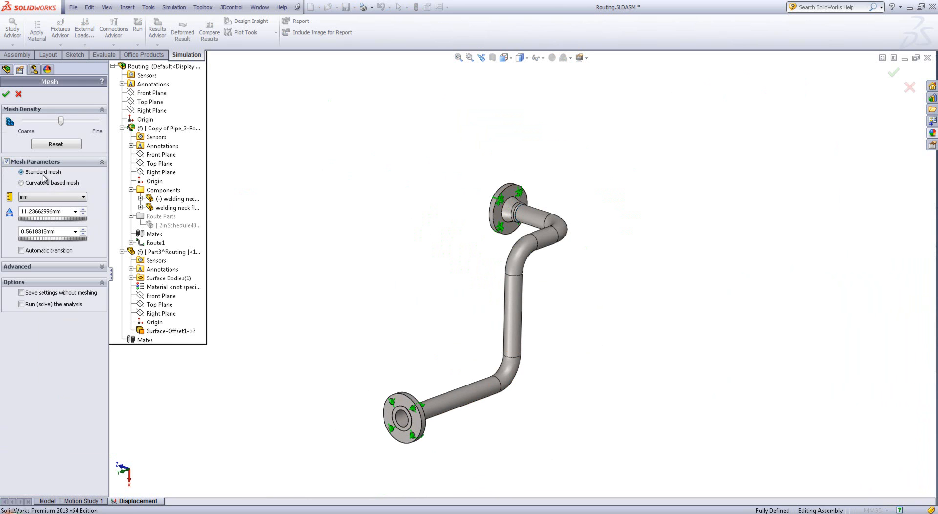
{"action": "double_click", "coordinate": [58, 211]}
{"action": "type", "text": "6"}
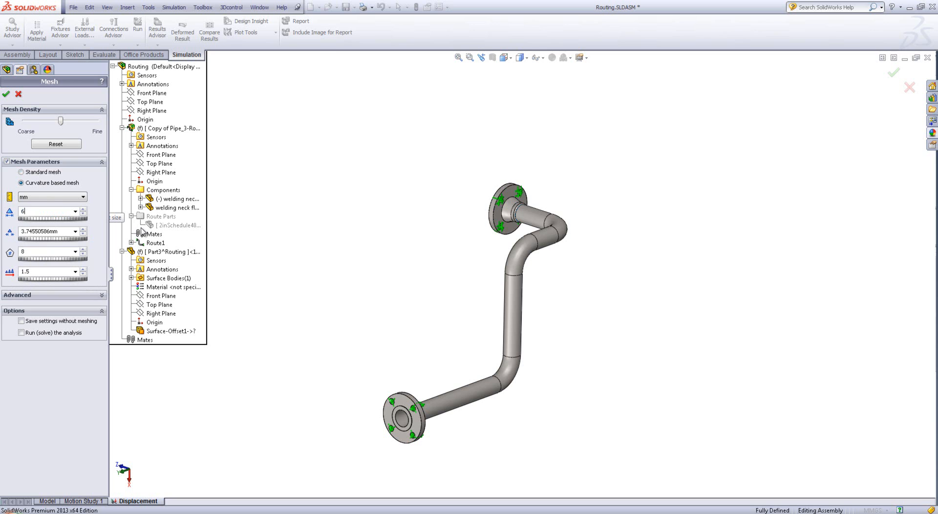
{"action": "key", "text": "Return"}
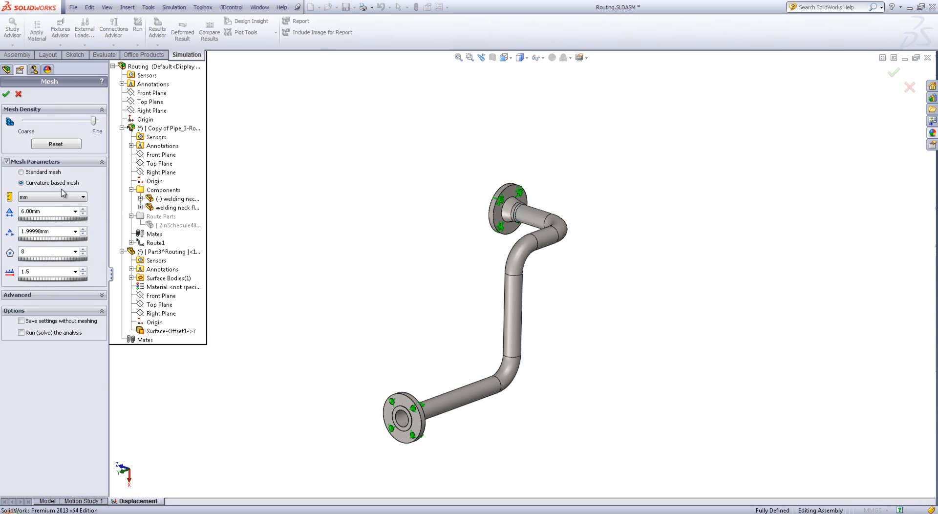
{"action": "left_click", "coordinate": [7, 94]}
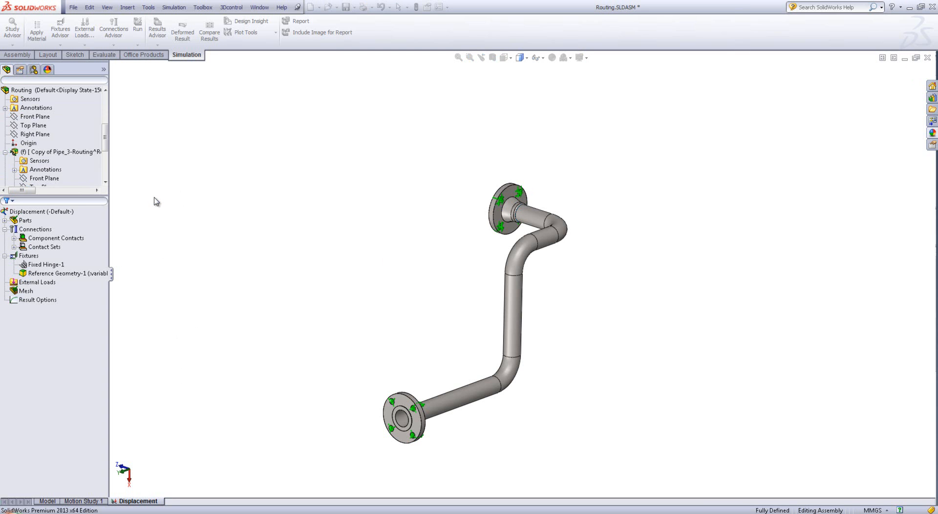
Run the Displacement study on the meshed pipe and expand the solver details while it solves
{"action": "middle_click_drag", "start_coordinate": [580, 209], "coordinate": [380, 443]}
{"action": "scroll", "coordinate": [380, 443], "scroll_direction": "down", "scroll_amount": 1}
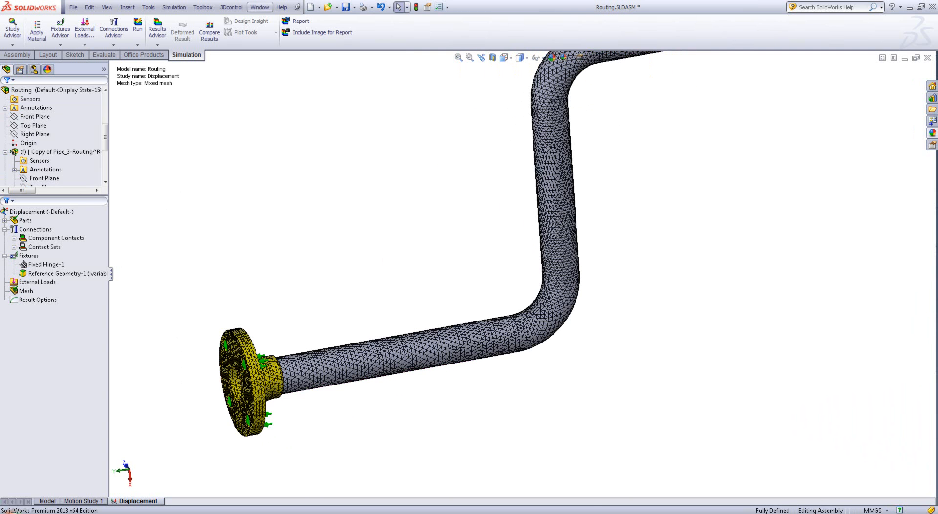
{"action": "left_click", "coordinate": [138, 27]}
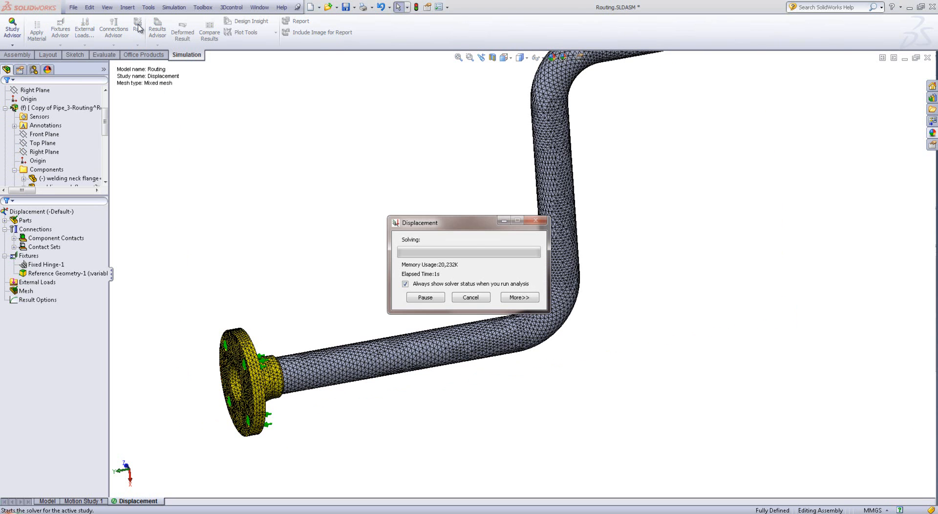
{"action": "left_click", "coordinate": [506, 299]}
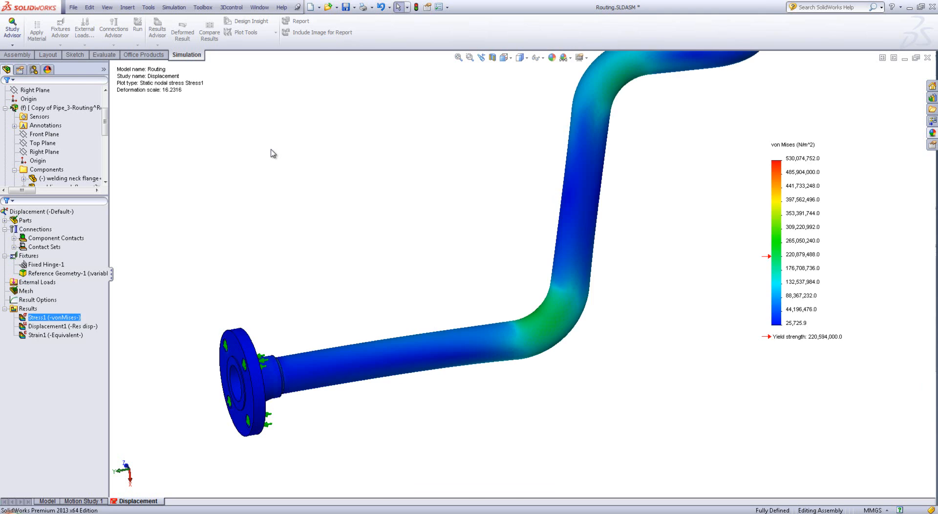
Examine the von Mises stress plot over the whole pipe and close up at the pipe-to-flange joint and bolt holes
{"action": "middle_click_drag", "start_coordinate": [272, 151], "coordinate": [643, 298]}
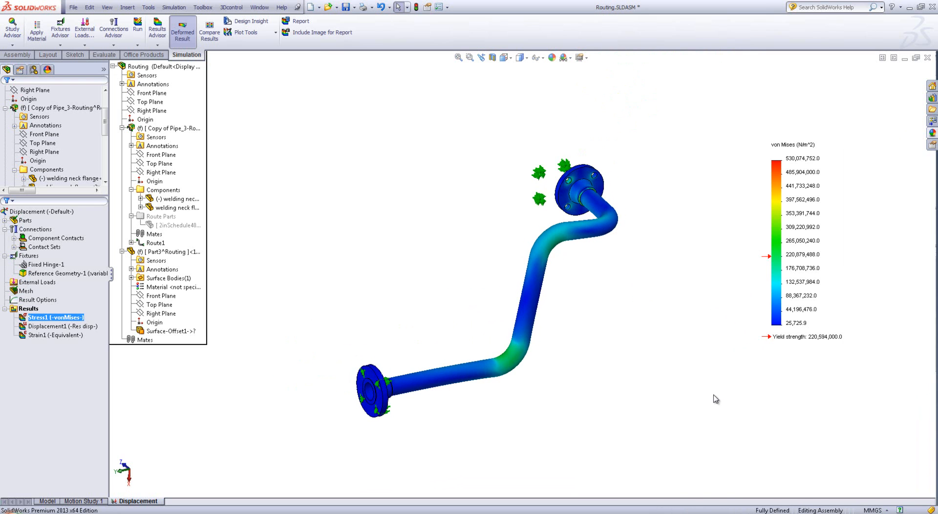
{"action": "left_click_drag", "start_coordinate": [722, 102], "coordinate": [897, 403]}
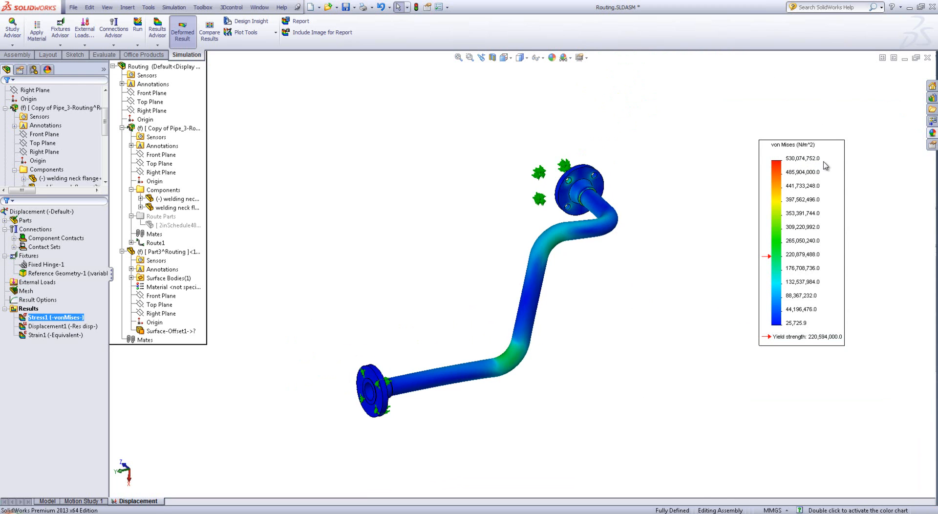
{"action": "scroll", "coordinate": [580, 229], "scroll_direction": "down", "scroll_amount": 5}
{"action": "middle_click_drag", "start_coordinate": [538, 326], "coordinate": [481, 380]}
{"action": "scroll", "coordinate": [480, 381], "scroll_direction": "up", "scroll_amount": 5}
{"action": "scroll", "coordinate": [401, 413], "scroll_direction": "down", "scroll_amount": 3}
{"action": "middle_click_drag", "start_coordinate": [400, 413], "coordinate": [383, 471]}
{"action": "scroll", "coordinate": [692, 244], "scroll_direction": "up", "scroll_amount": 3}
{"action": "scroll", "coordinate": [664, 214], "scroll_direction": "down", "scroll_amount": 8}
{"action": "middle_click_drag", "start_coordinate": [664, 215], "coordinate": [605, 195]}
{"action": "scroll", "coordinate": [581, 180], "scroll_direction": "up", "scroll_amount": 2}
{"action": "scroll", "coordinate": [547, 174], "scroll_direction": "down", "scroll_amount": 2}
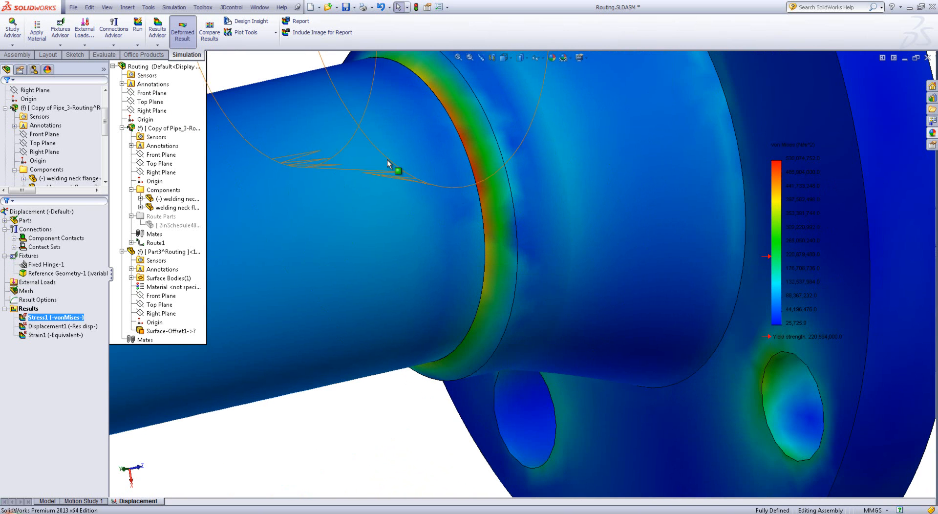
{"action": "scroll", "coordinate": [391, 225], "scroll_direction": "up", "scroll_amount": 4}
{"action": "scroll", "coordinate": [393, 221], "scroll_direction": "up", "scroll_amount": 1}
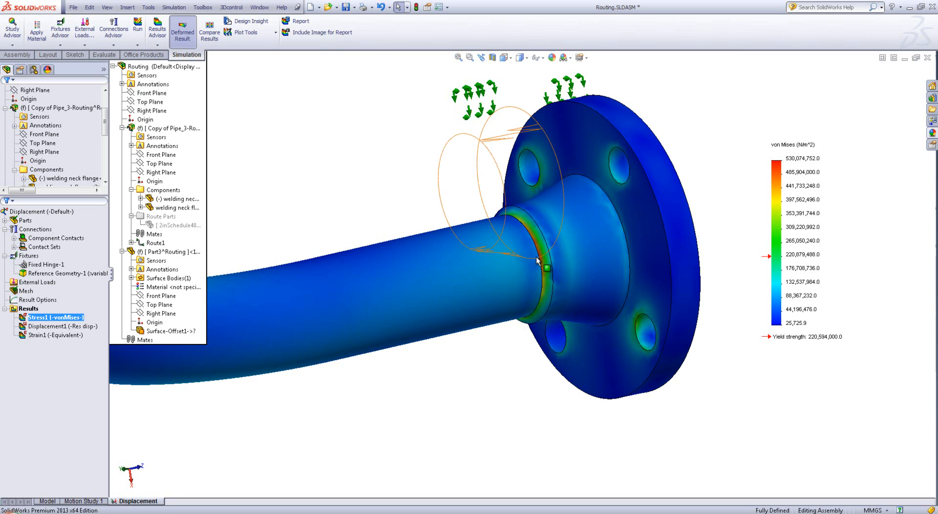
{"action": "scroll", "coordinate": [488, 293], "scroll_direction": "up", "scroll_amount": 8}
Inspect the stress in the pipe's lower bend and consult the allowable-stress table in the PowerPoint slide show before returning to SolidWorks
{"action": "middle_click_drag", "start_coordinate": [514, 336], "coordinate": [603, 351]}
{"action": "scroll", "coordinate": [479, 437], "scroll_direction": "down", "scroll_amount": 3}
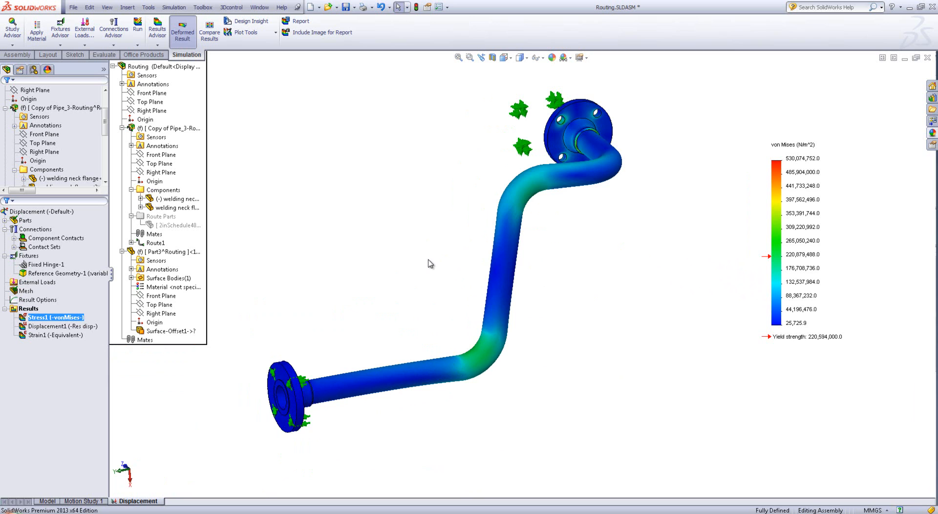
{"action": "left_click_drag", "start_coordinate": [750, 105], "coordinate": [843, 155]}
{"action": "scroll", "coordinate": [418, 345], "scroll_direction": "down", "scroll_amount": 5}
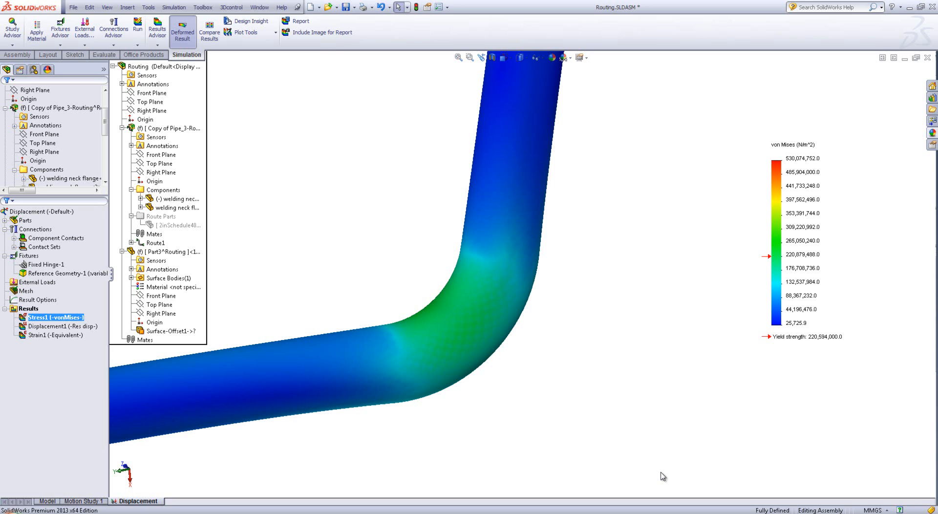
{"action": "scroll", "coordinate": [578, 415], "scroll_direction": "up", "scroll_amount": 8}
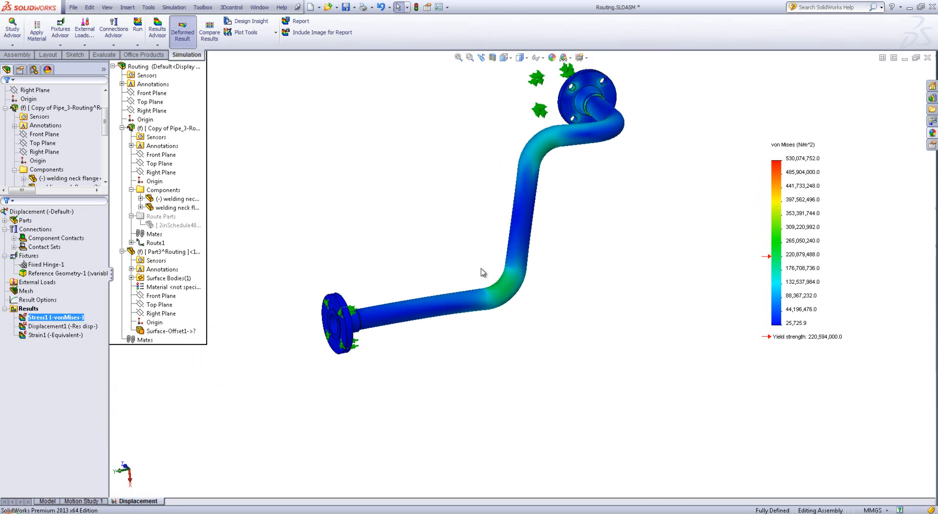
{"action": "left_click", "coordinate": [344, 513]}
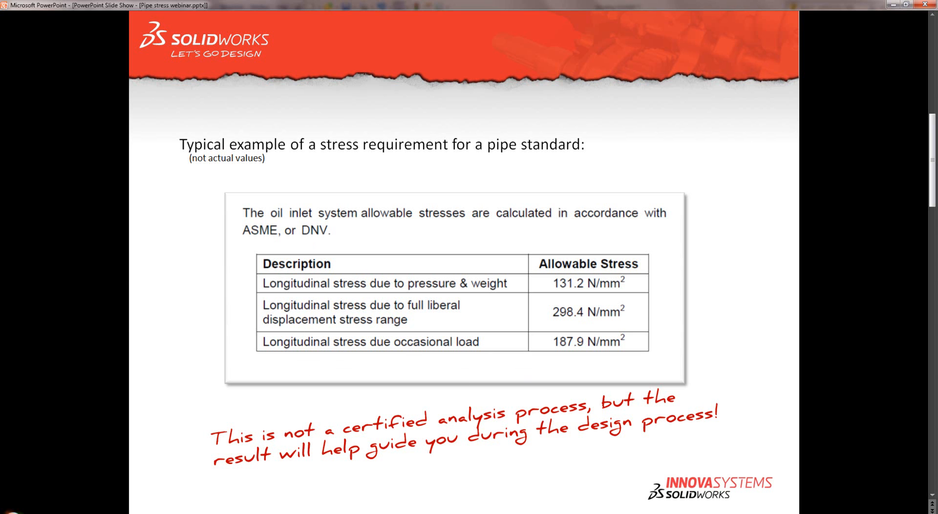
{"action": "key", "text": "alt+Tab"}
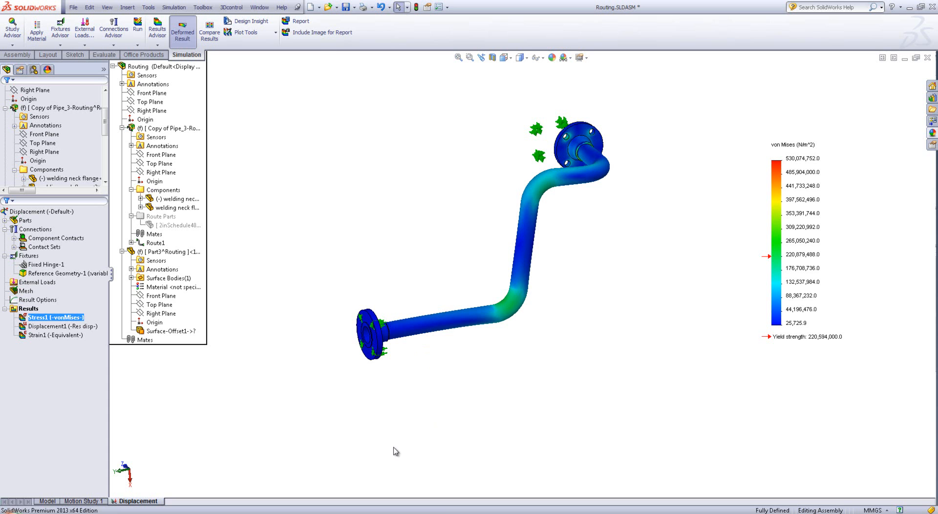
Return to the assembly model and create a reference axis from the cylindrical face of the lower straight pipe section
{"action": "left_click", "coordinate": [56, 501]}
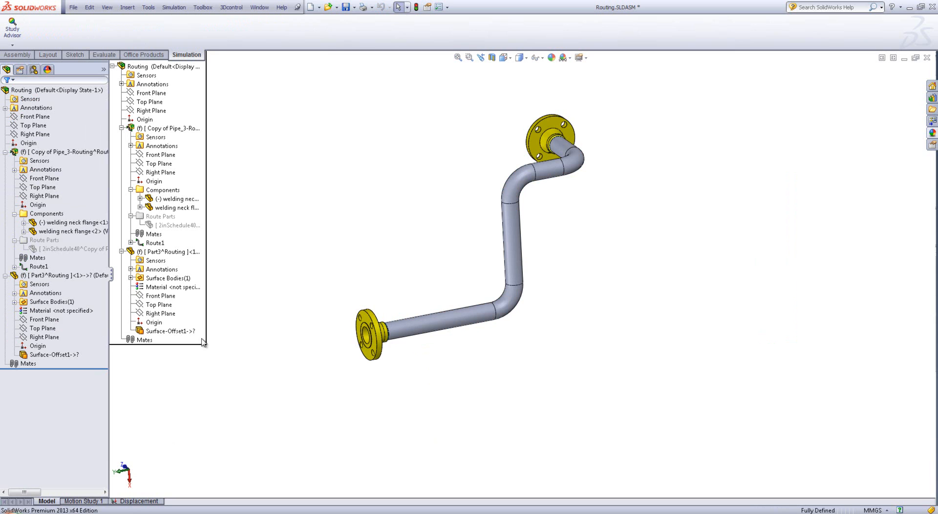
{"action": "left_click", "coordinate": [13, 57]}
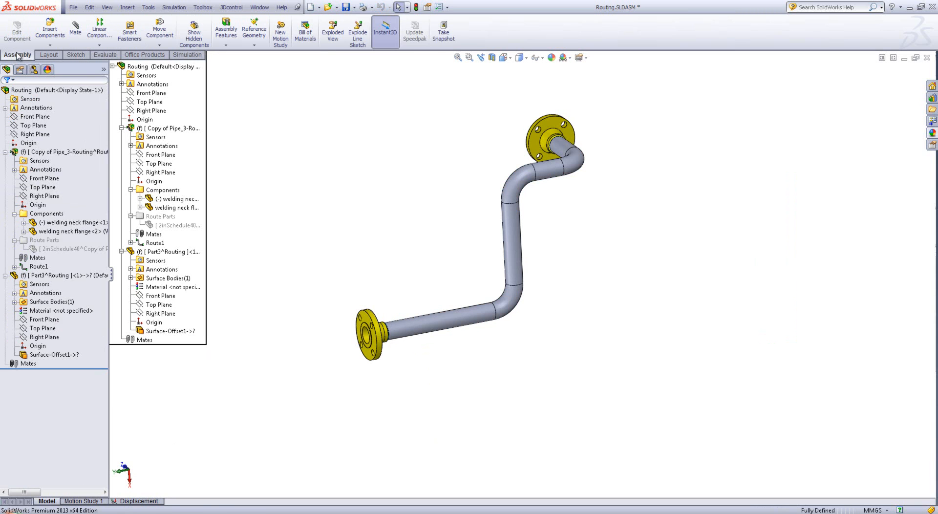
{"action": "left_click", "coordinate": [254, 35]}
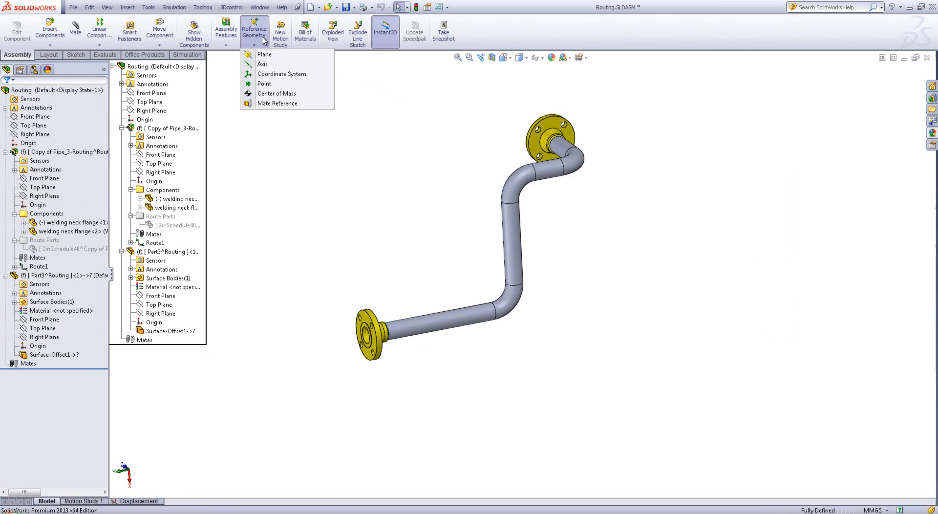
{"action": "left_click", "coordinate": [266, 68]}
{"action": "scroll", "coordinate": [418, 349], "scroll_direction": "down", "scroll_amount": 3}
{"action": "scroll", "coordinate": [418, 349], "scroll_direction": "down", "scroll_amount": 1}
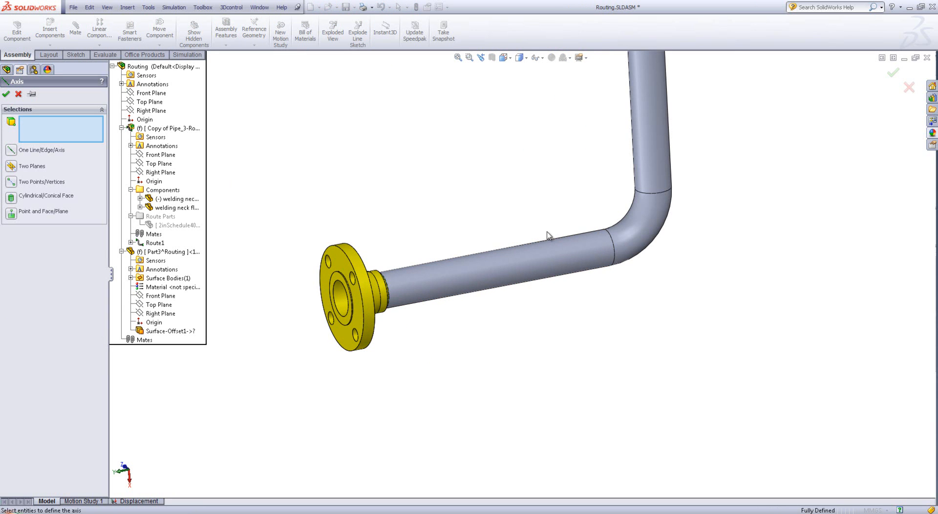
{"action": "left_click", "coordinate": [487, 274]}
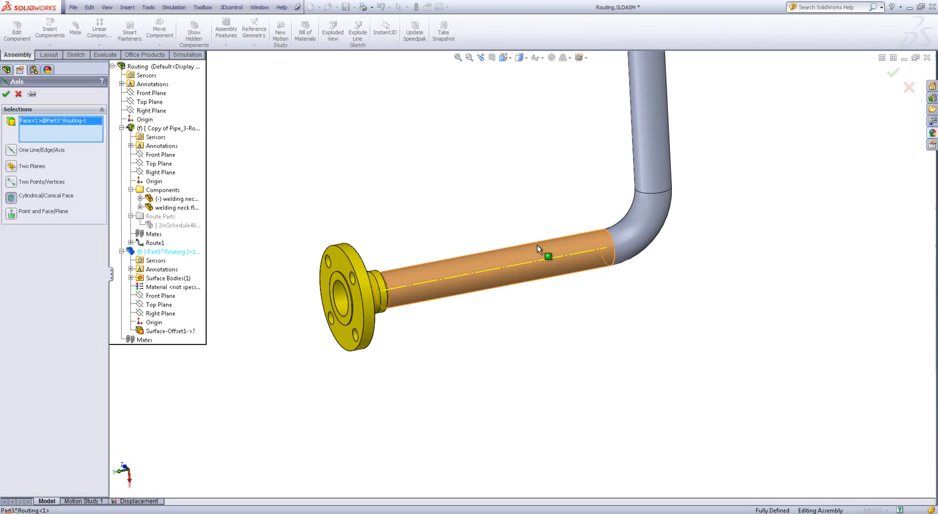
{"action": "middle_click_drag", "start_coordinate": [435, 283], "coordinate": [525, 317]}
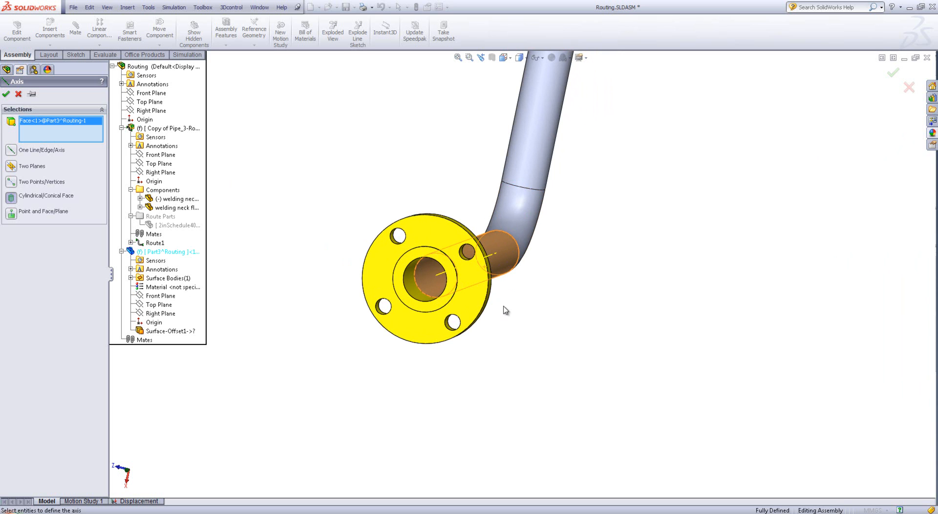
{"action": "middle_click_drag", "start_coordinate": [593, 296], "coordinate": [571, 383]}
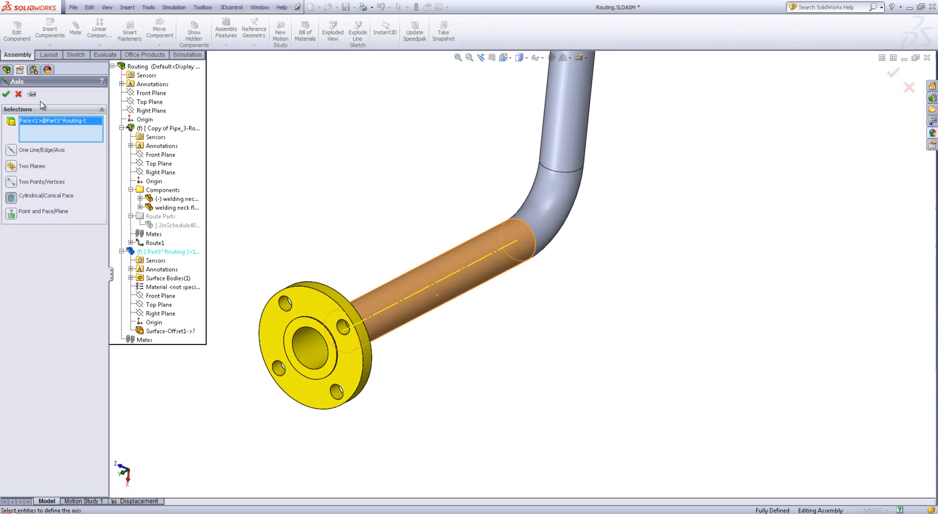
{"action": "left_click", "coordinate": [6, 94]}
Rename the new reference axis as 1
{"action": "left_click", "coordinate": [28, 373]}
{"action": "left_click", "coordinate": [27, 373]}
{"action": "type", "text": "1"}
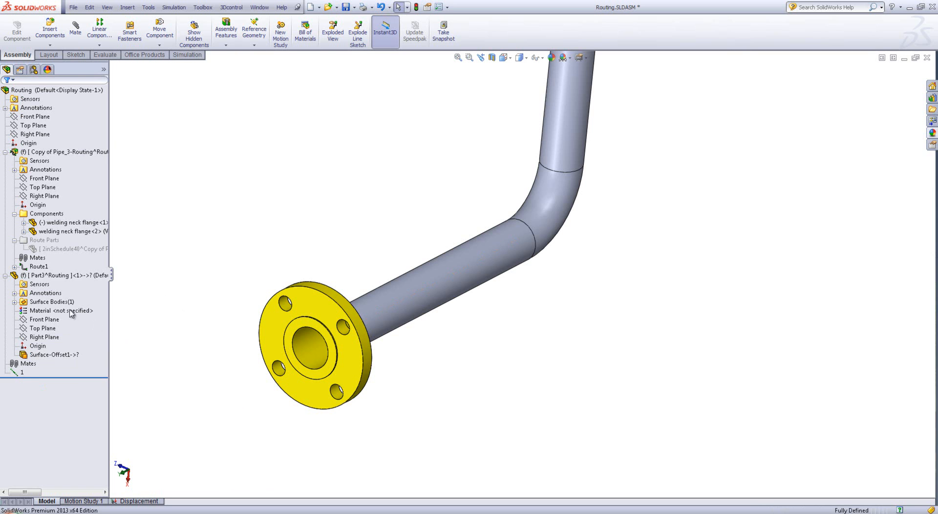
Unsuppress the 2inSchedule40 route part and expand its Extrusion, Revolve1 and Boss-Extrude1 features to reach their sketches
{"action": "right_click", "coordinate": [46, 248]}
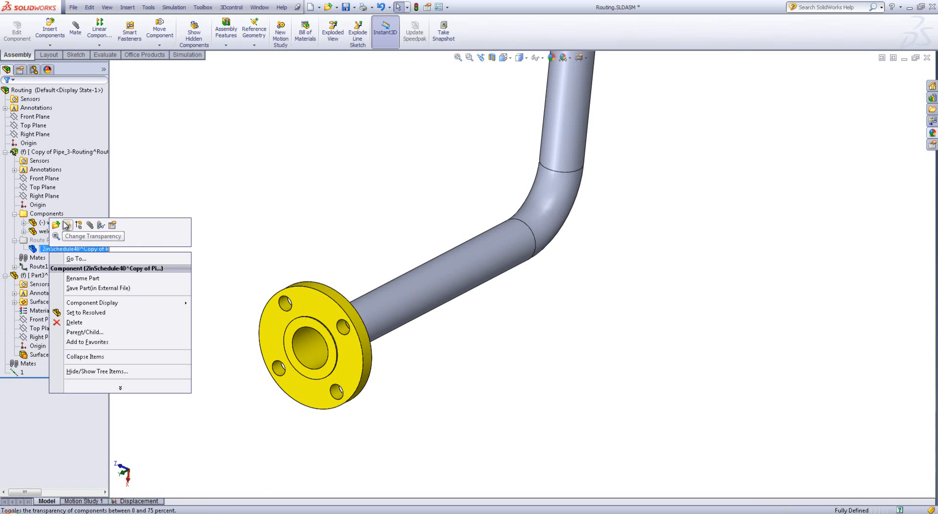
{"action": "left_click", "coordinate": [84, 225]}
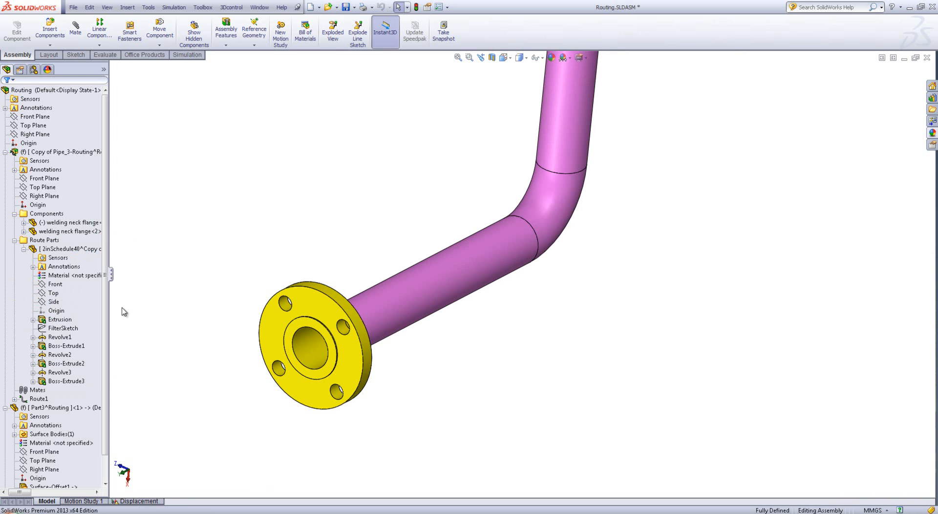
{"action": "left_click", "coordinate": [49, 329]}
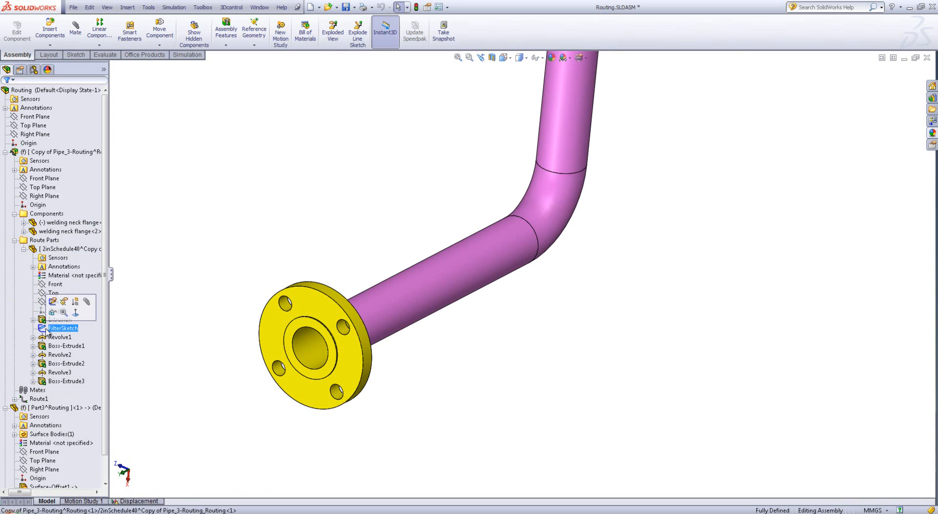
{"action": "left_click", "coordinate": [33, 319]}
{"action": "left_click", "coordinate": [54, 330]}
{"action": "left_click", "coordinate": [33, 346]}
{"action": "left_click", "coordinate": [55, 355]}
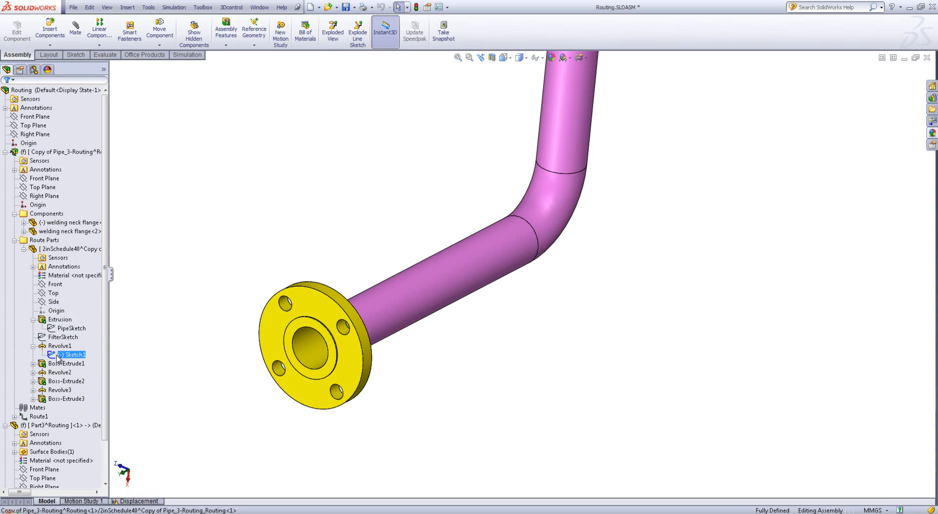
{"action": "left_click", "coordinate": [33, 364]}
Highlight the sketches of Boss-Extrude1, Extrusion and Revolve3 to identify the one at the pipe's lower bend
{"action": "left_click", "coordinate": [67, 372]}
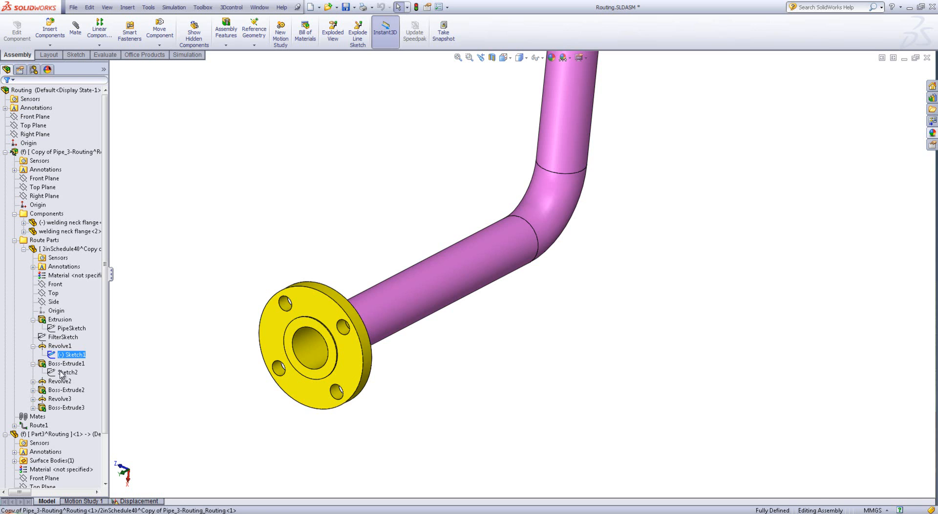
{"action": "scroll", "coordinate": [548, 264], "scroll_direction": "up", "scroll_amount": 1}
{"action": "scroll", "coordinate": [548, 265], "scroll_direction": "up", "scroll_amount": 5}
{"action": "scroll", "coordinate": [528, 328], "scroll_direction": "down", "scroll_amount": 3}
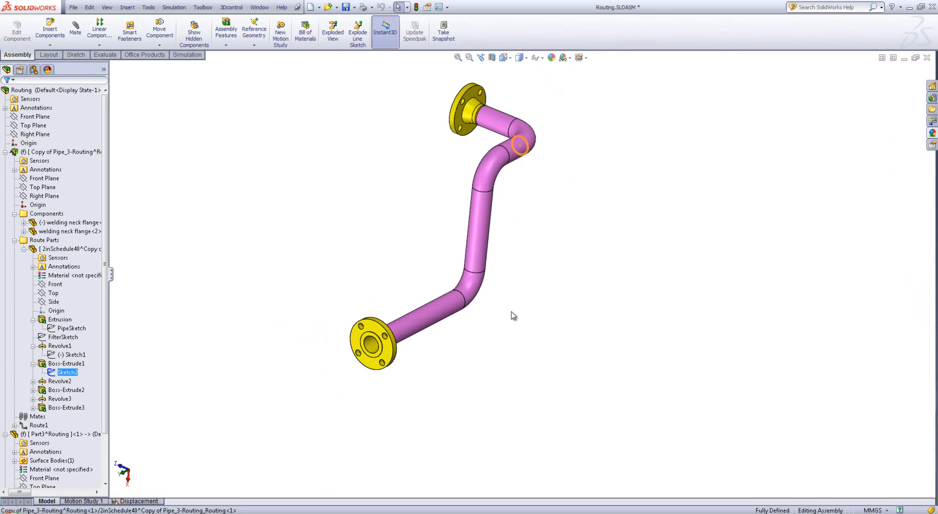
{"action": "left_click", "coordinate": [62, 337]}
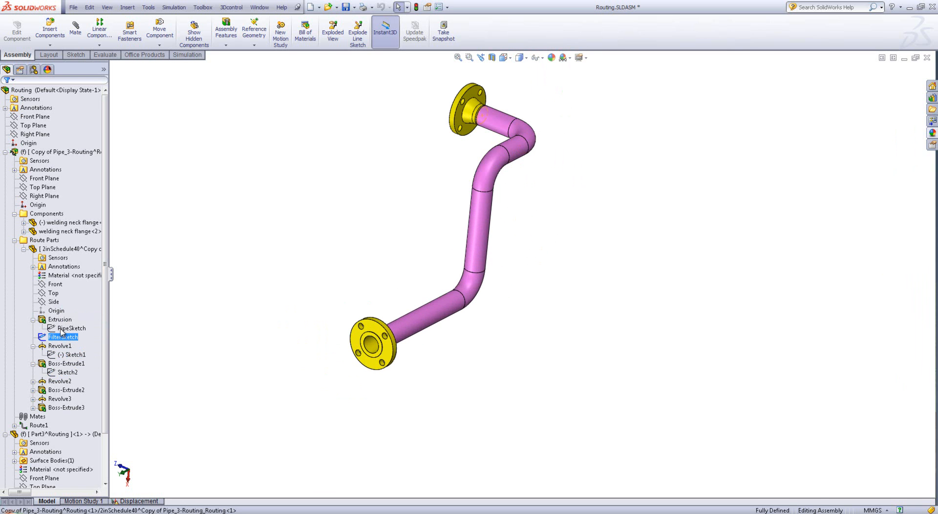
{"action": "right_click", "coordinate": [61, 331]}
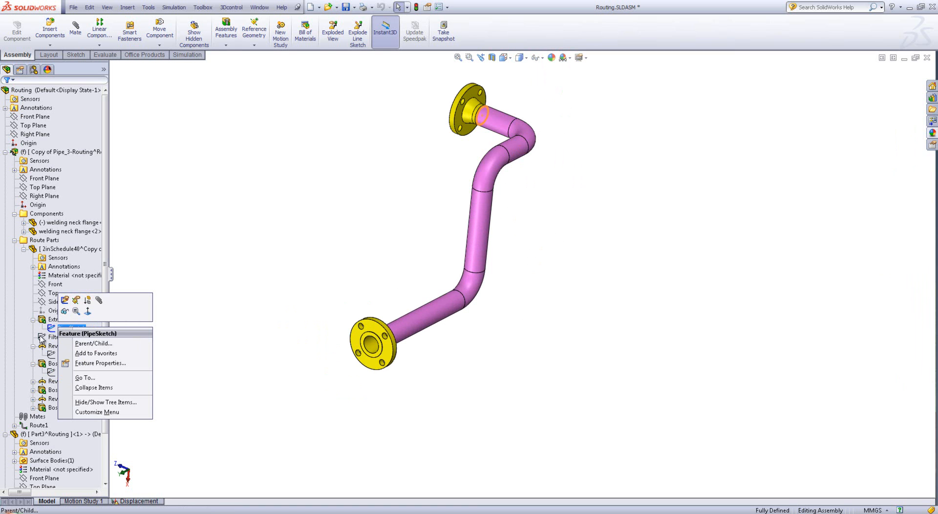
{"action": "left_click", "coordinate": [223, 340]}
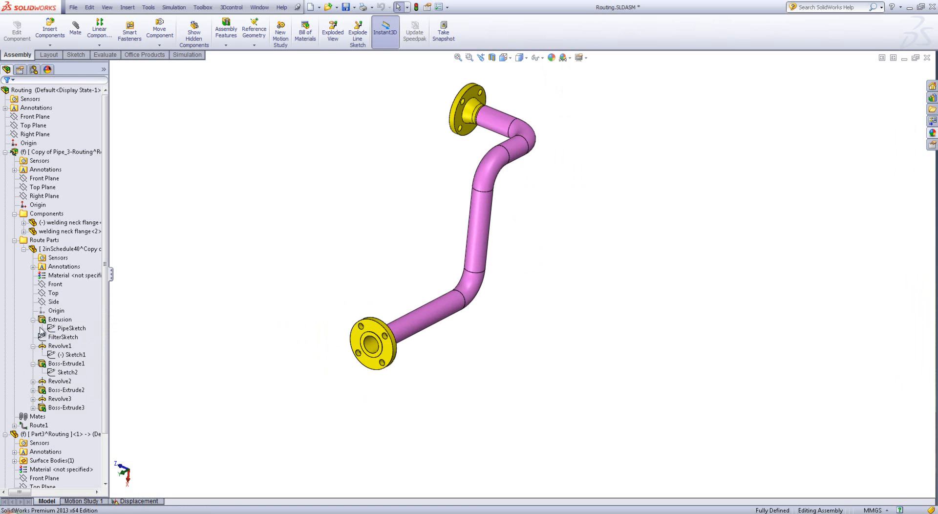
{"action": "left_click", "coordinate": [33, 399]}
{"action": "left_click", "coordinate": [70, 407]}
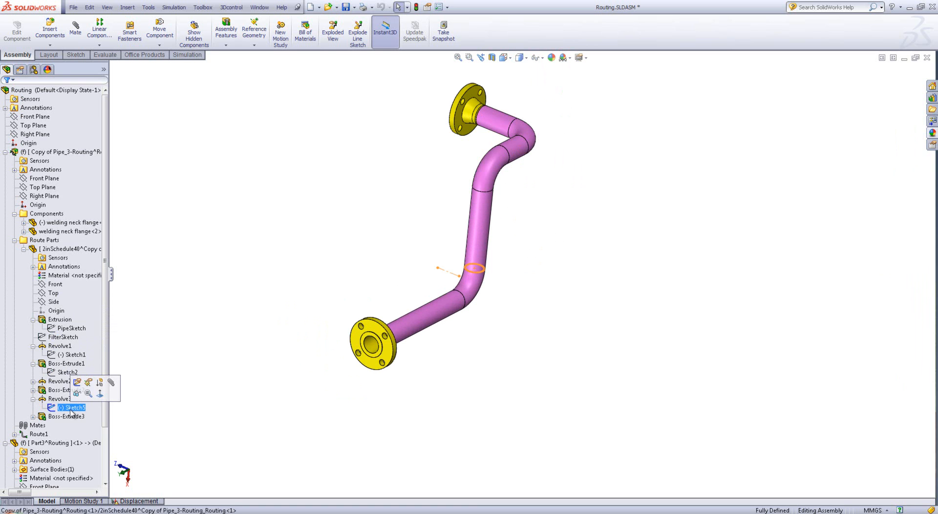
{"action": "left_click", "coordinate": [234, 265]}
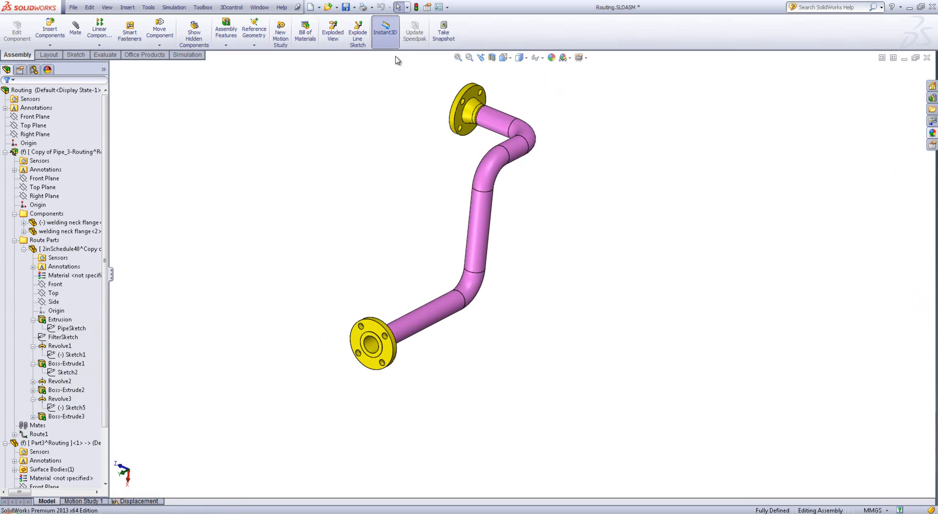
Show the sketch under Revolve3 and turn on the display of sketches in the assembly
{"action": "left_click", "coordinate": [252, 29]}
{"action": "left_click", "coordinate": [265, 71]}
{"action": "left_click", "coordinate": [112, 66]}
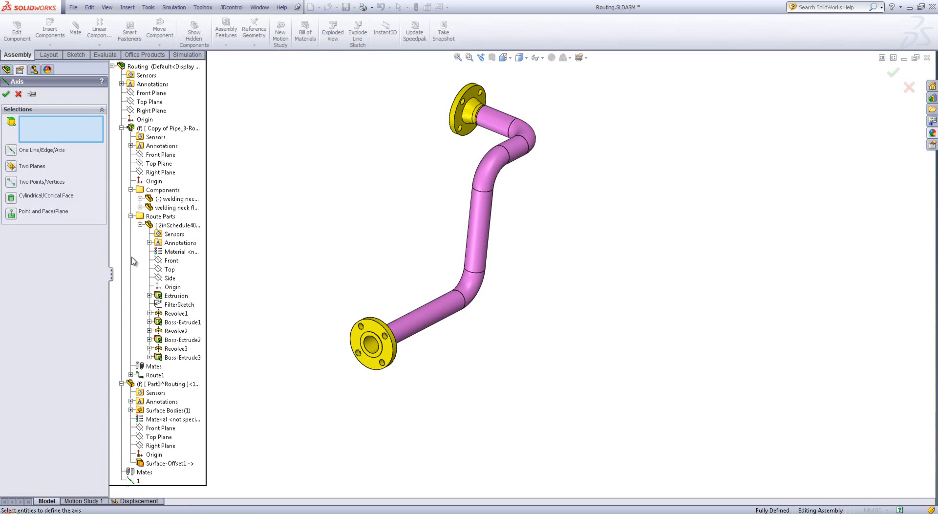
{"action": "left_click", "coordinate": [150, 348]}
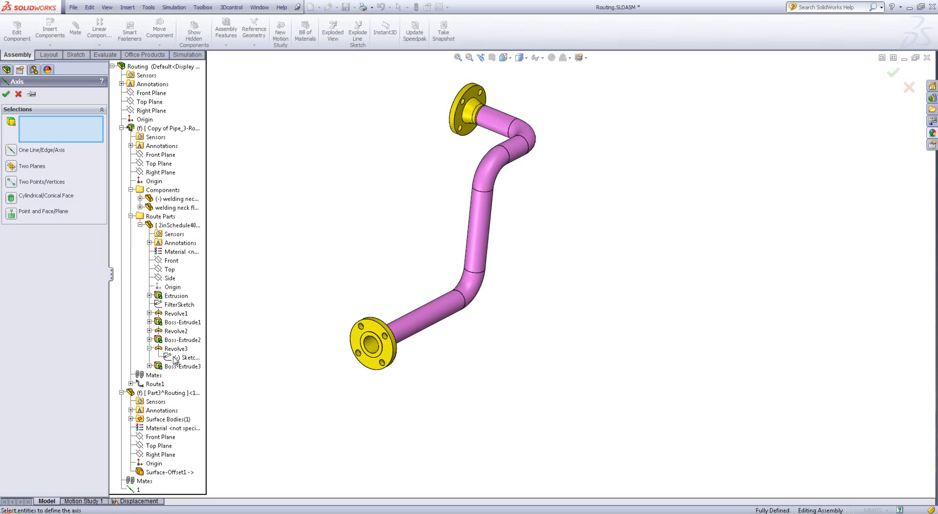
{"action": "right_click", "coordinate": [169, 358]}
{"action": "left_click", "coordinate": [193, 372]}
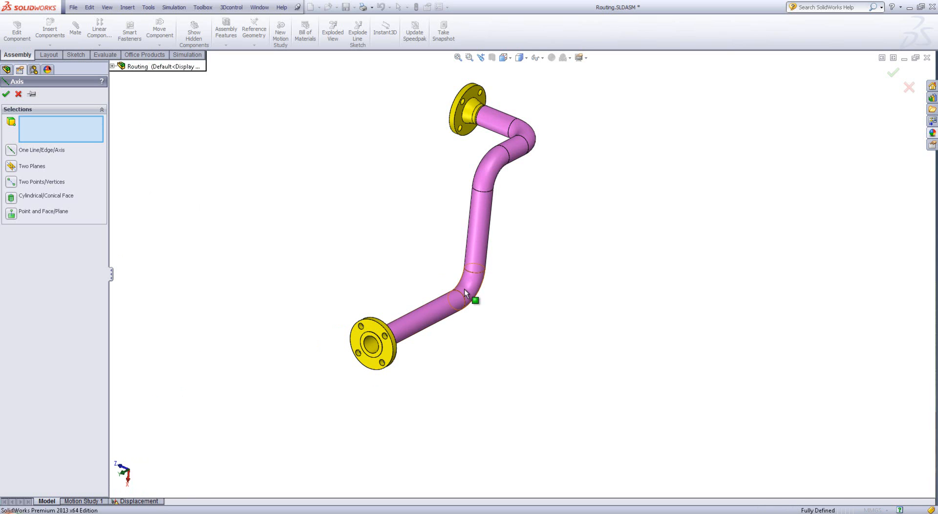
{"action": "left_click", "coordinate": [113, 66]}
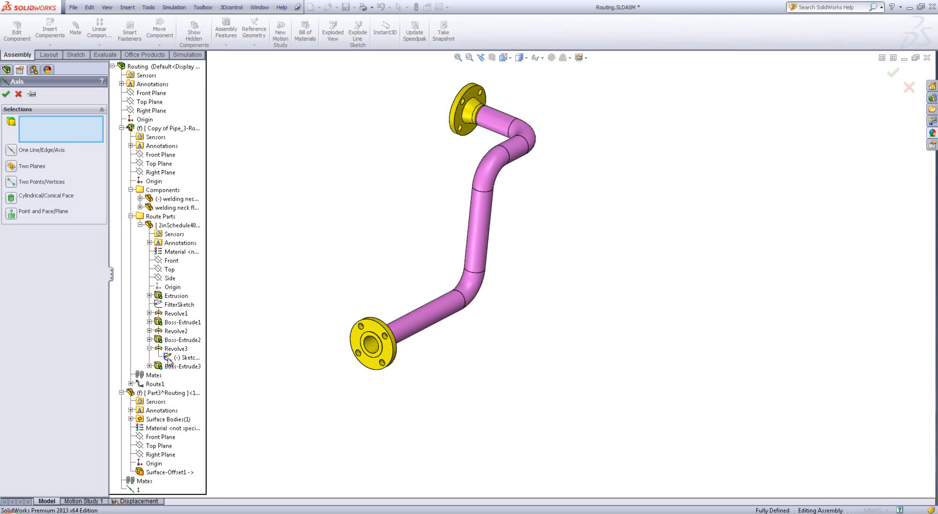
{"action": "left_click", "coordinate": [18, 94]}
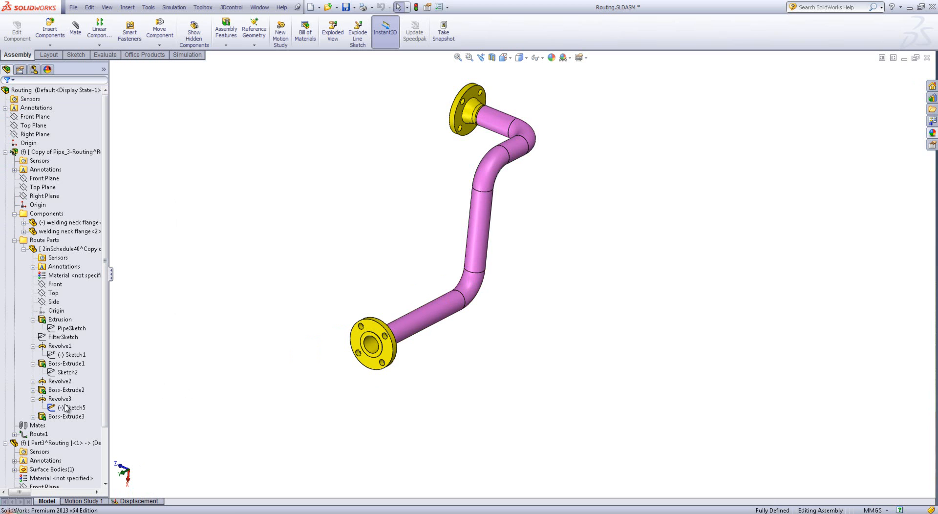
{"action": "left_click", "coordinate": [107, 7]}
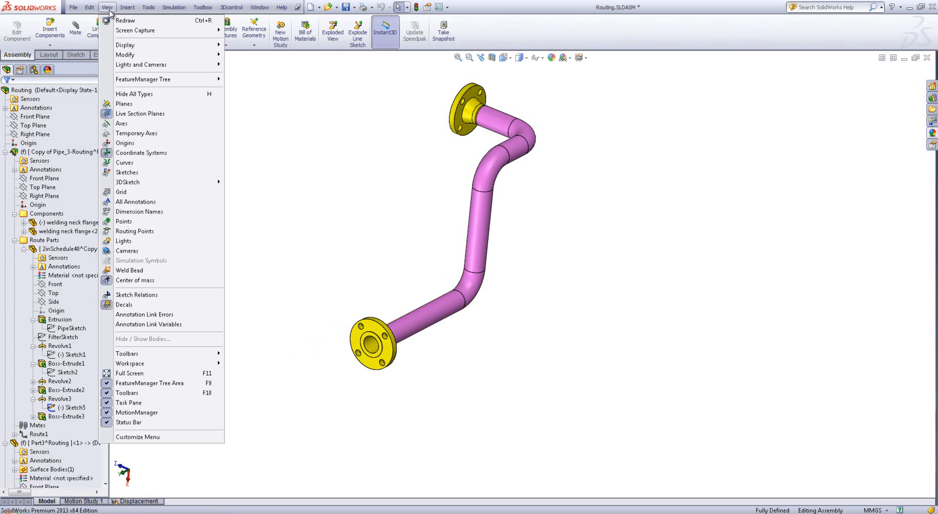
{"action": "left_click", "coordinate": [126, 172]}
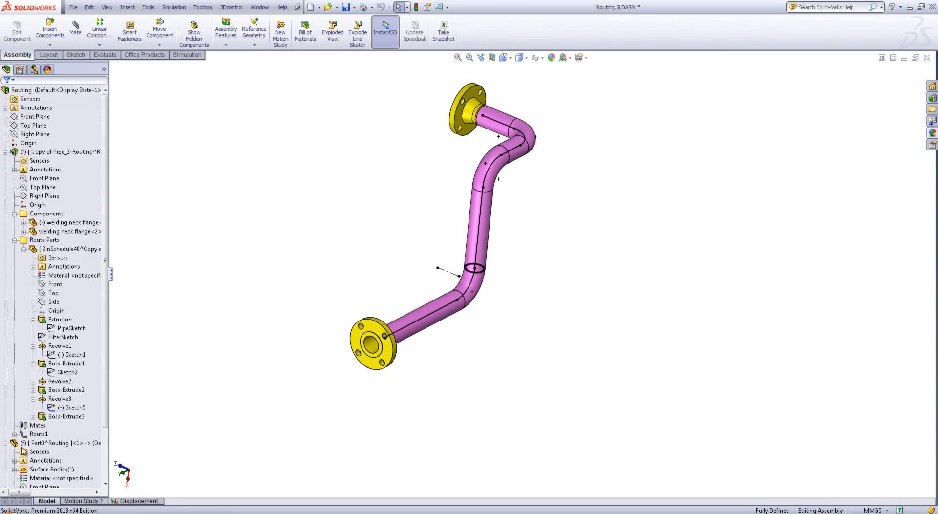
Create a reference axis through the sketch point beside the lower bend and perpendicular to the assembly's Front Plane
{"action": "left_click", "coordinate": [254, 32]}
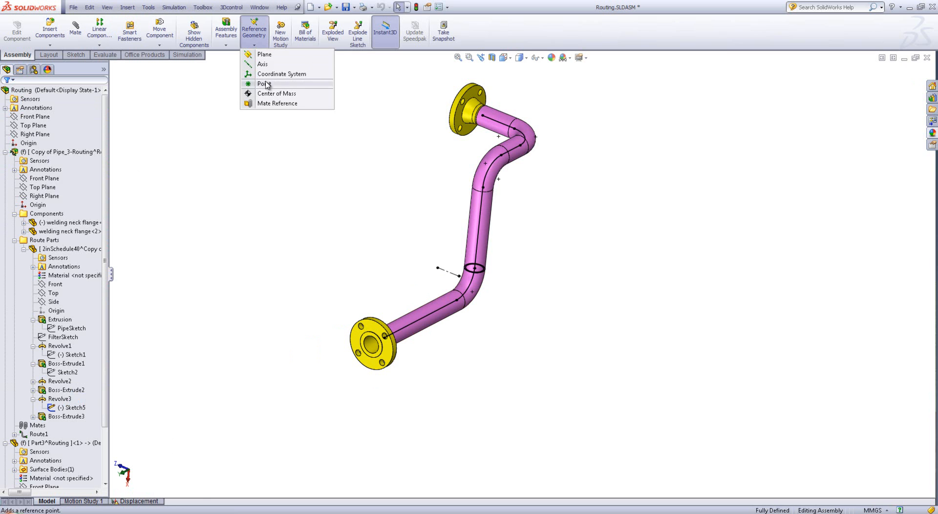
{"action": "left_click", "coordinate": [272, 70]}
{"action": "left_click", "coordinate": [459, 276]}
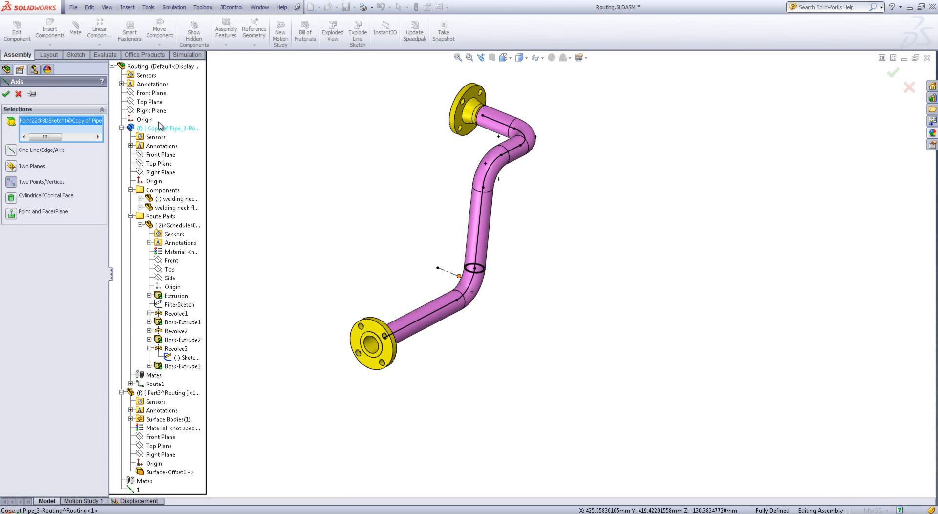
{"action": "left_click", "coordinate": [152, 93]}
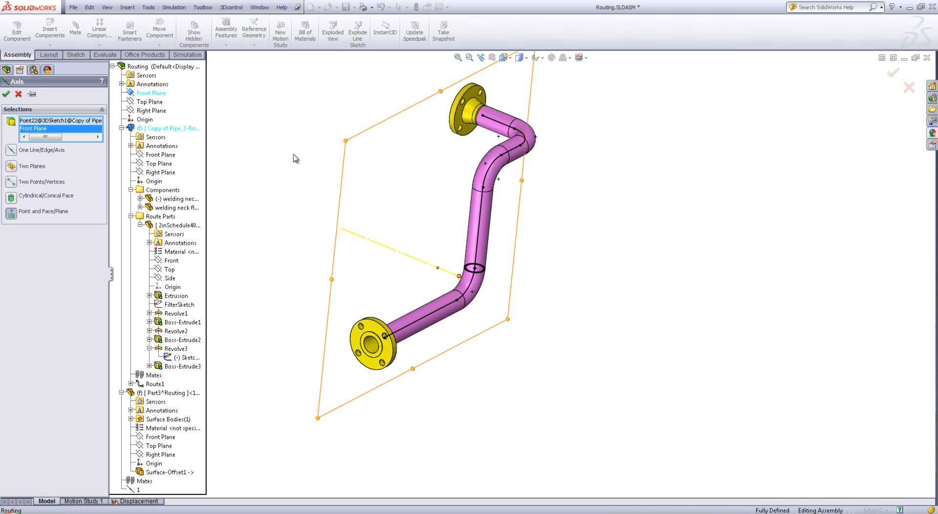
{"action": "middle_click_drag", "start_coordinate": [340, 174], "coordinate": [330, 133]}
{"action": "scroll", "coordinate": [454, 262], "scroll_direction": "down", "scroll_amount": 3}
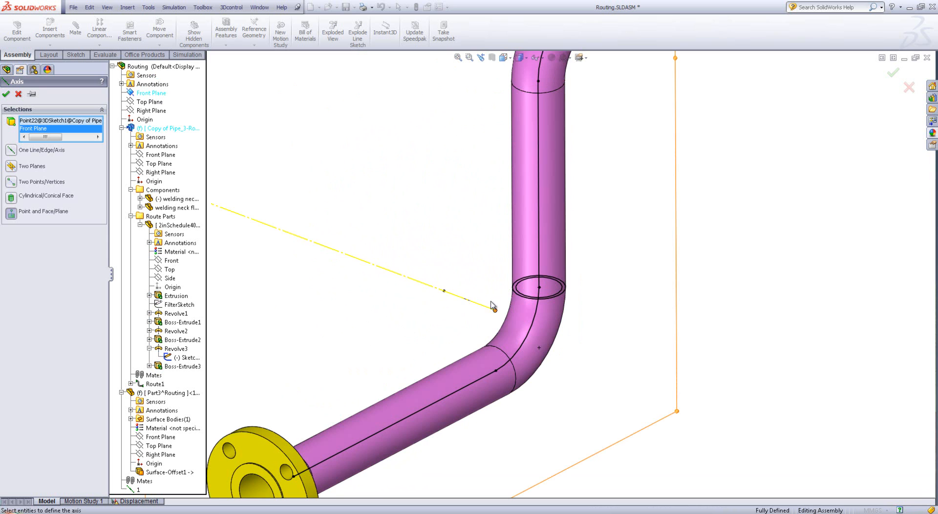
{"action": "left_click", "coordinate": [7, 95]}
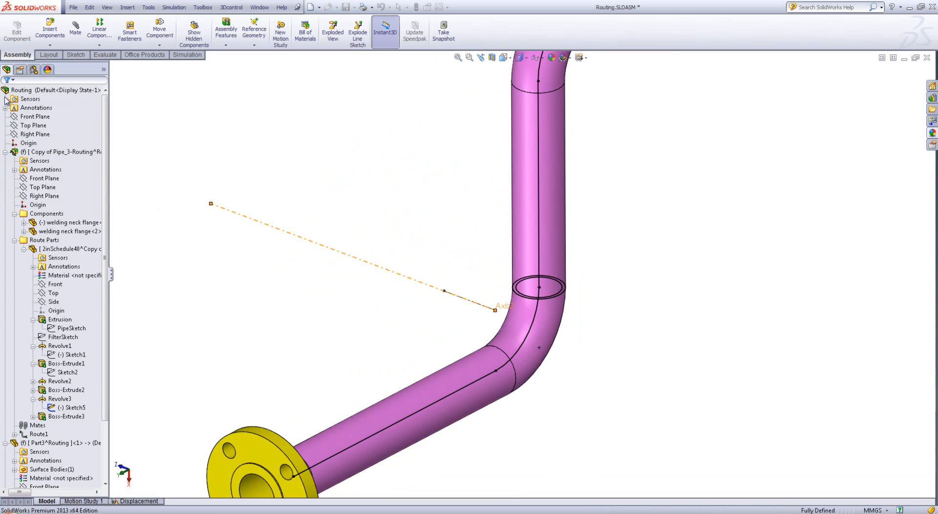
{"action": "middle_click_drag", "start_coordinate": [314, 251], "coordinate": [264, 210]}
{"action": "scroll", "coordinate": [552, 387], "scroll_direction": "up", "scroll_amount": 5}
{"action": "middle_click_drag", "start_coordinate": [553, 387], "coordinate": [540, 327]}
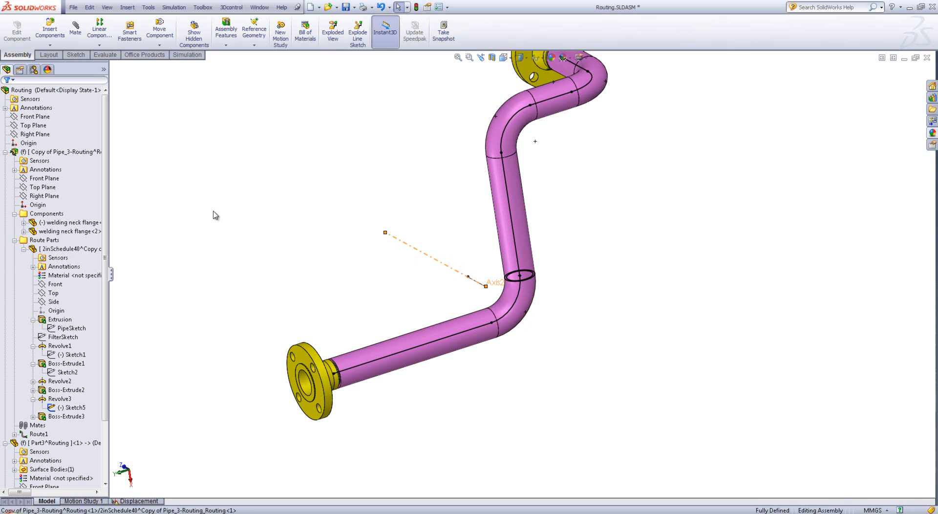
Turn off the display of sketches in the assembly
{"action": "left_click", "coordinate": [118, 5]}
{"action": "mouse_move", "coordinate": [108, 7]}
{"action": "left_click", "coordinate": [120, 174]}
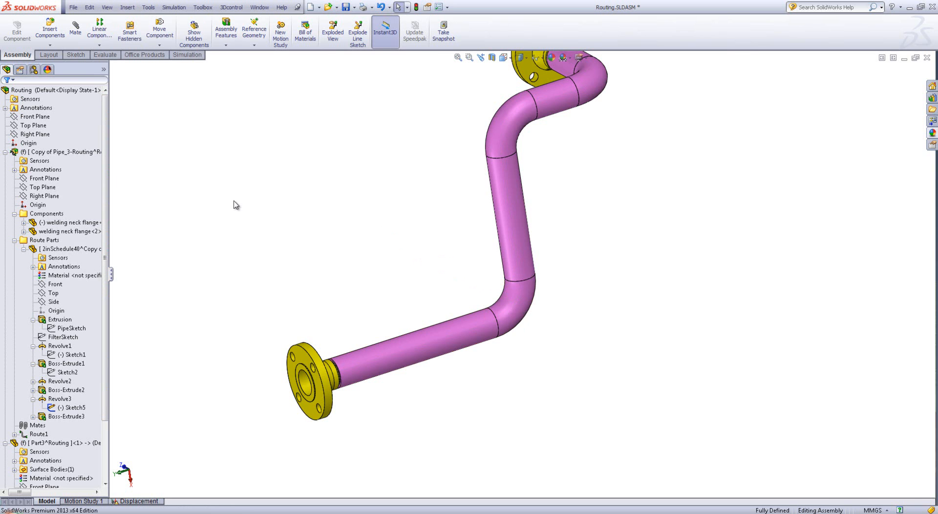
{"action": "middle_click_drag", "start_coordinate": [253, 285], "coordinate": [266, 291]}
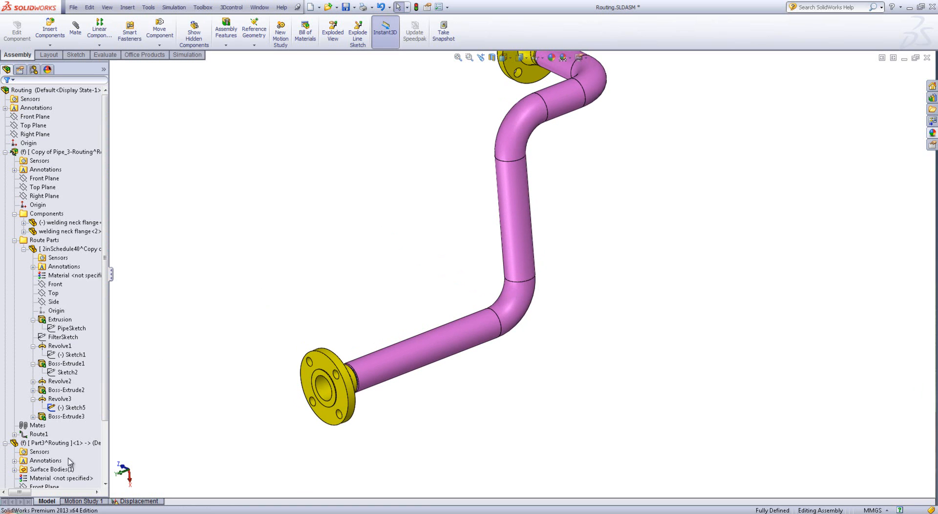
Rename the new reference axis at the lower bend as 2
{"action": "scroll", "coordinate": [69, 461], "scroll_direction": "down", "scroll_amount": 3}
{"action": "right_click", "coordinate": [25, 480]}
{"action": "left_click", "coordinate": [29, 372]}
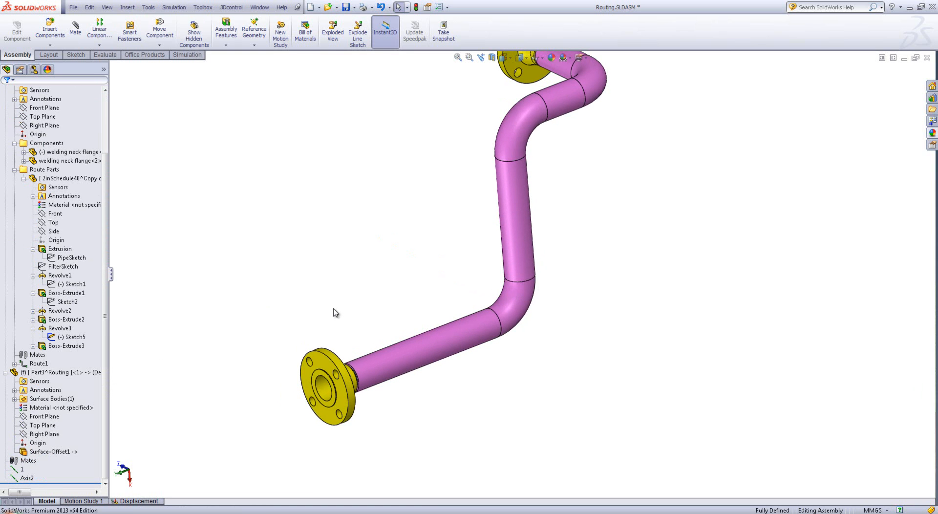
{"action": "left_click", "coordinate": [28, 479]}
{"action": "type", "text": "2"}
{"action": "left_click", "coordinate": [143, 406]}
Create a reference axis from the cylindrical face of the vertical straight pipe section
{"action": "left_click", "coordinate": [257, 38]}
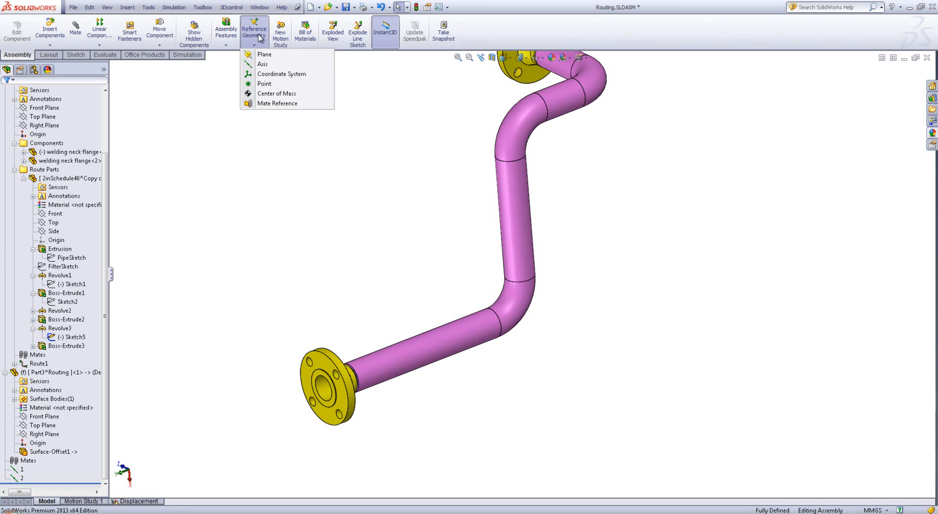
{"action": "left_click", "coordinate": [266, 70]}
{"action": "left_click", "coordinate": [523, 206]}
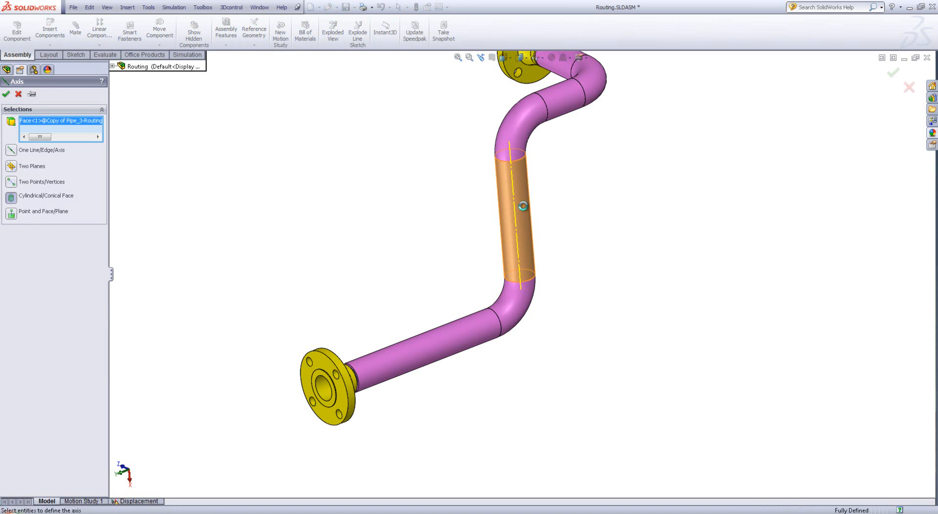
{"action": "right_click", "coordinate": [522, 206]}
{"action": "left_click", "coordinate": [367, 290]}
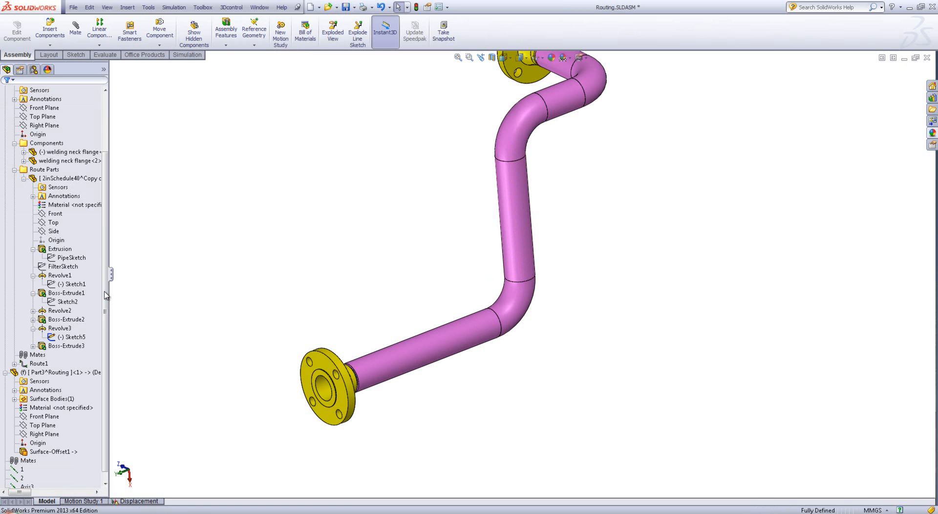
Turn on the display of axes and check the reference axes along the pipe
{"action": "left_click", "coordinate": [107, 7]}
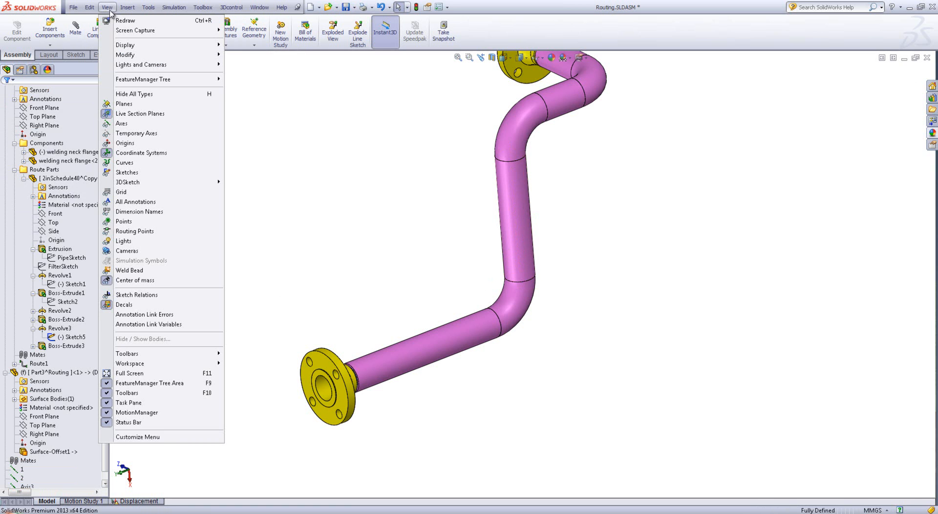
{"action": "left_click", "coordinate": [136, 124]}
{"action": "middle_click_drag", "start_coordinate": [265, 213], "coordinate": [211, 214]}
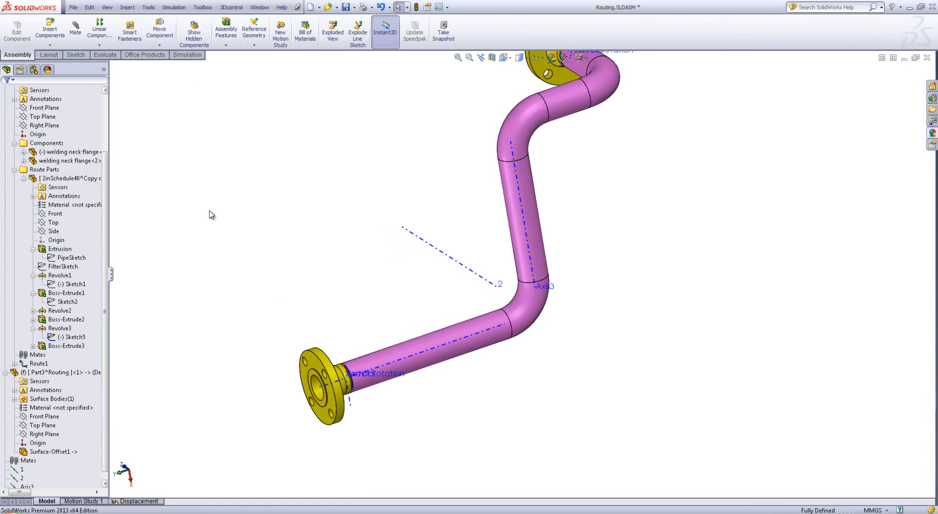
Suppress the 2inSchedule40 route part without saving the modified documents
{"action": "right_click", "coordinate": [50, 180]}
{"action": "left_click", "coordinate": [71, 156]}
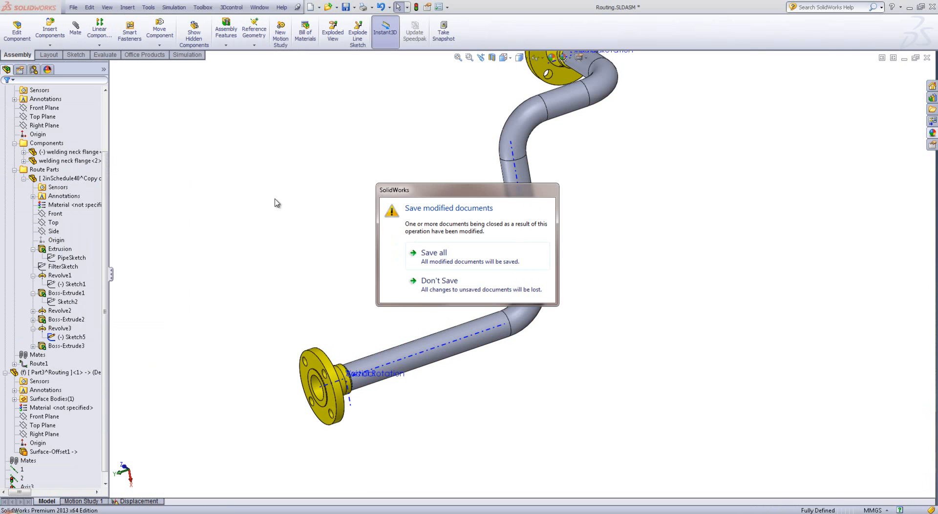
{"action": "left_click", "coordinate": [460, 288]}
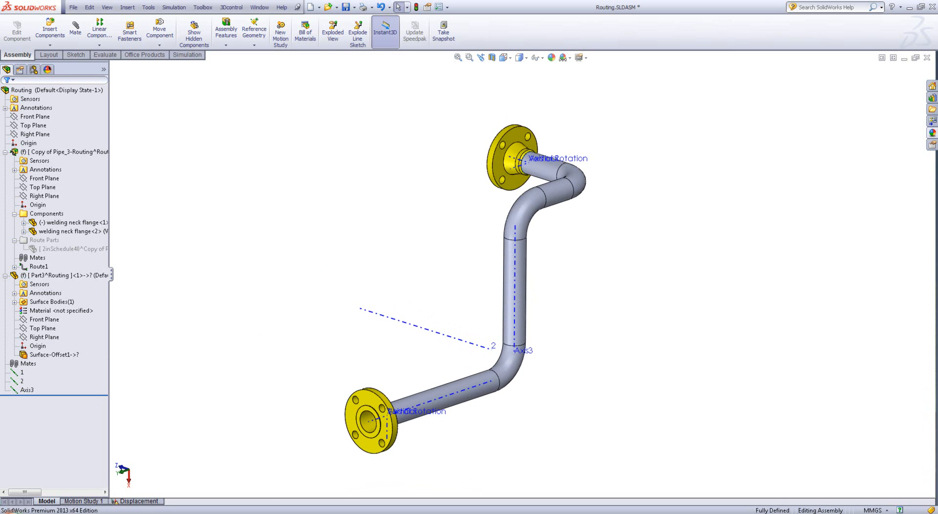
Return to the Displacement study and display the Stress1 von Mises result plot
{"action": "left_click", "coordinate": [133, 501]}
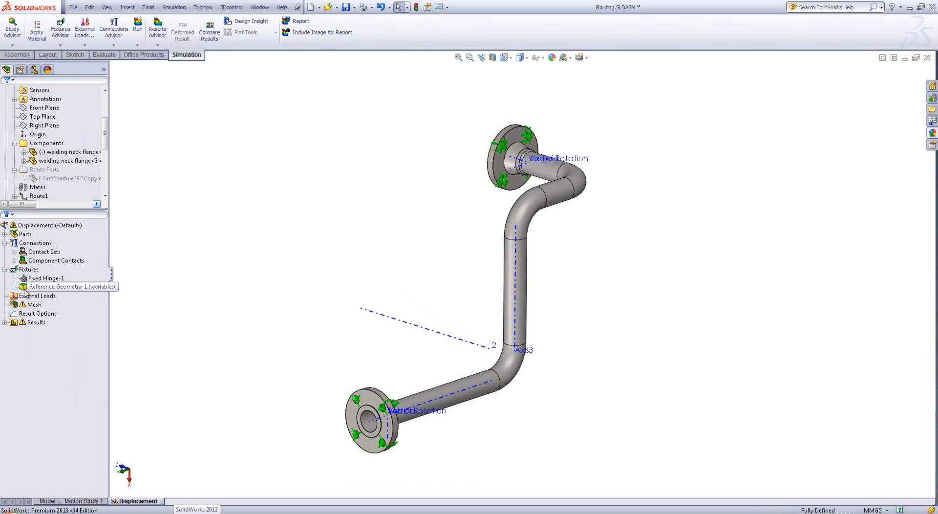
{"action": "left_click", "coordinate": [5, 322]}
{"action": "left_click", "coordinate": [33, 331]}
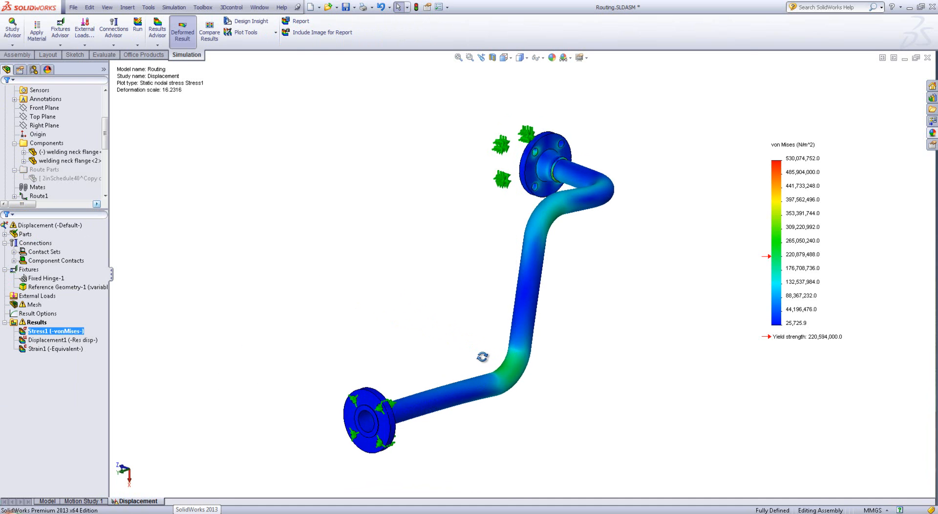
Start a new stress plot for the Displacement study results and set its units to N/mm^2 (MPa)
{"action": "right_click", "coordinate": [15, 323]}
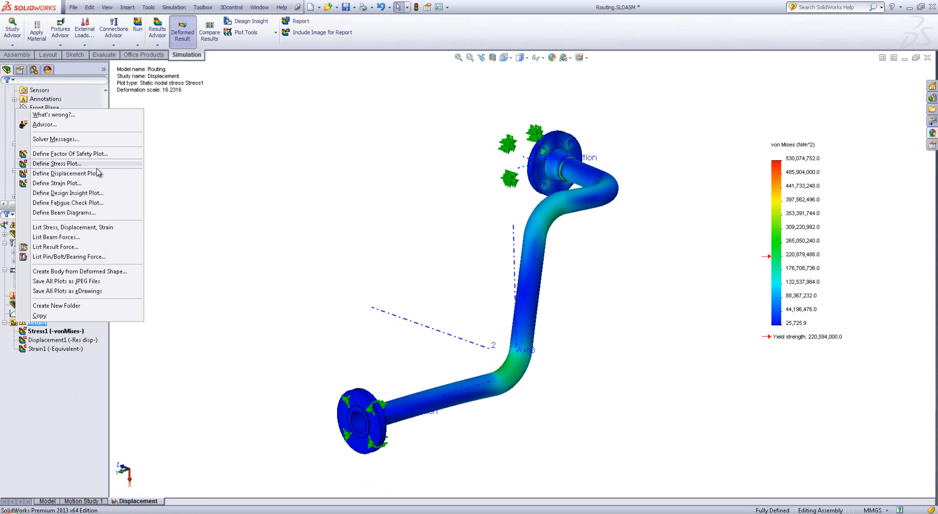
{"action": "left_click", "coordinate": [44, 165]}
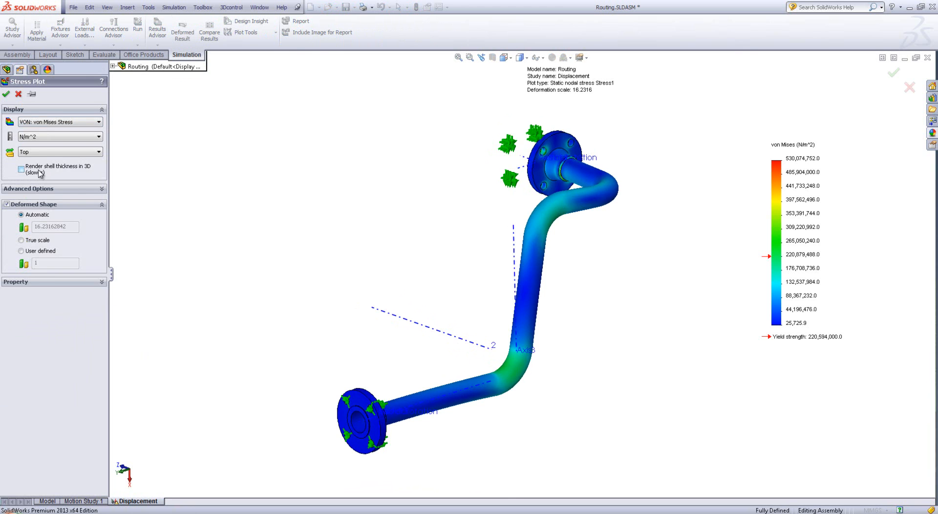
{"action": "left_click", "coordinate": [35, 137]}
{"action": "left_click", "coordinate": [44, 165]}
Switch to the PowerPoint slide show to read the pipe standard's allowable longitudinal stresses and return to SolidWorks
{"action": "key", "text": "alt+Tab"}
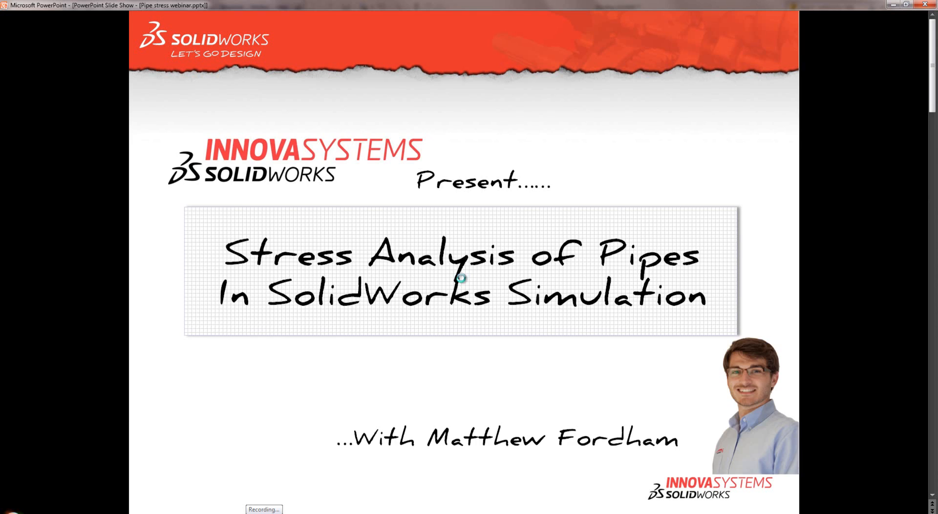
{"action": "left_click", "coordinate": [461, 278]}
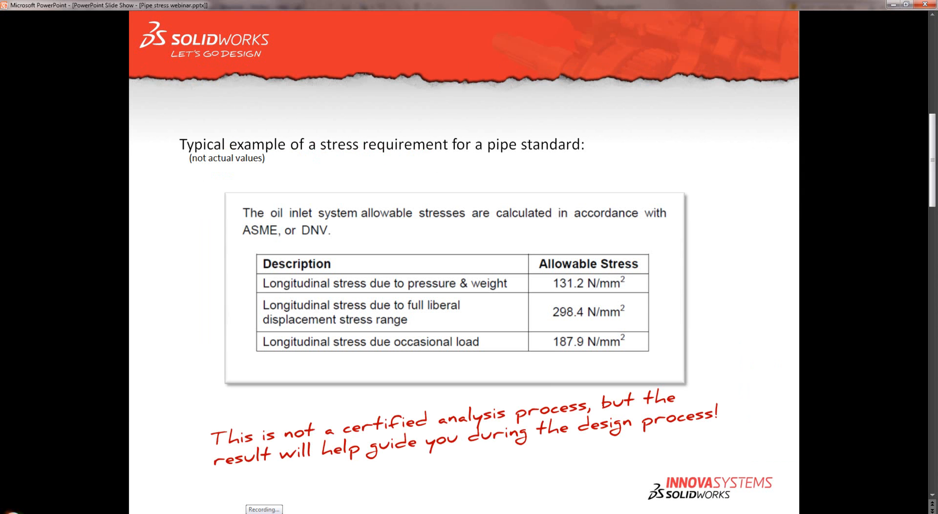
{"action": "key", "text": "alt+Tab"}
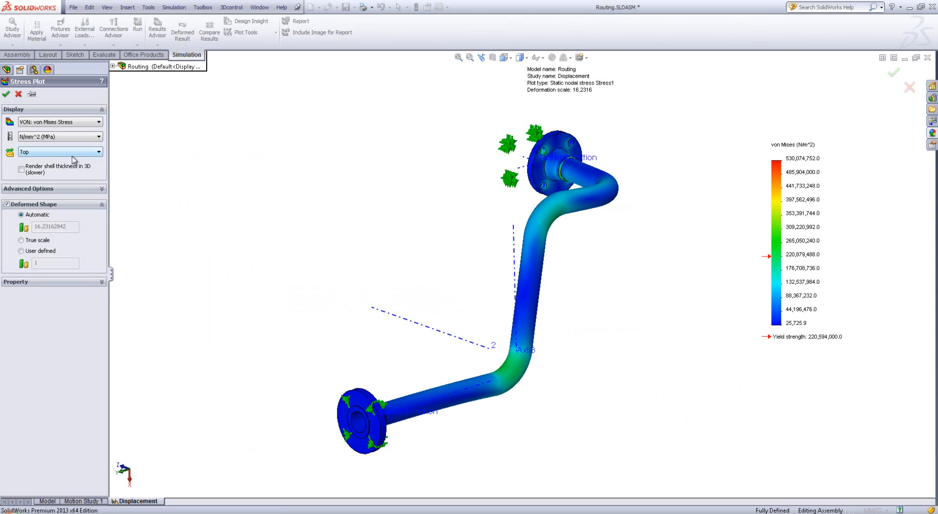
Plot SZ: Z Normal Stress with axis 1 along the lower pipe section as reference geometry, and inspect the adjoining bend
{"action": "left_click", "coordinate": [63, 124]}
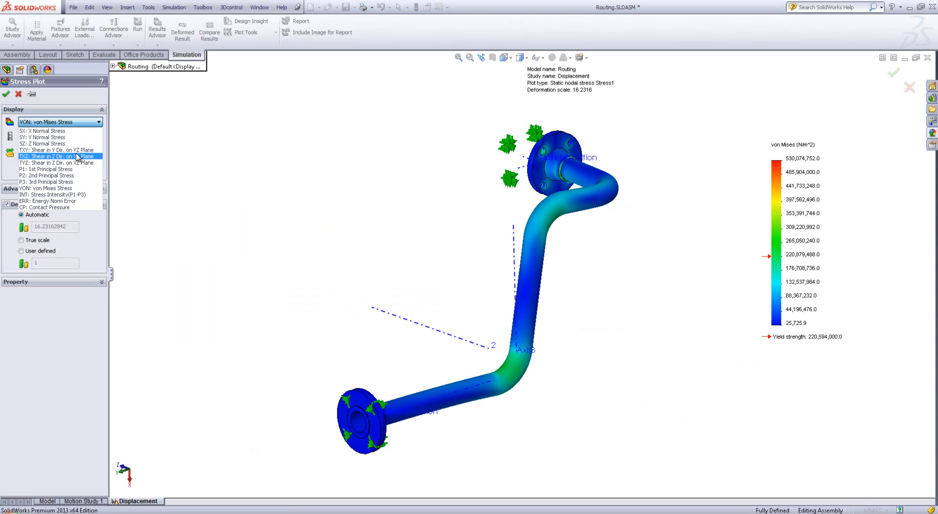
{"action": "left_click", "coordinate": [48, 143]}
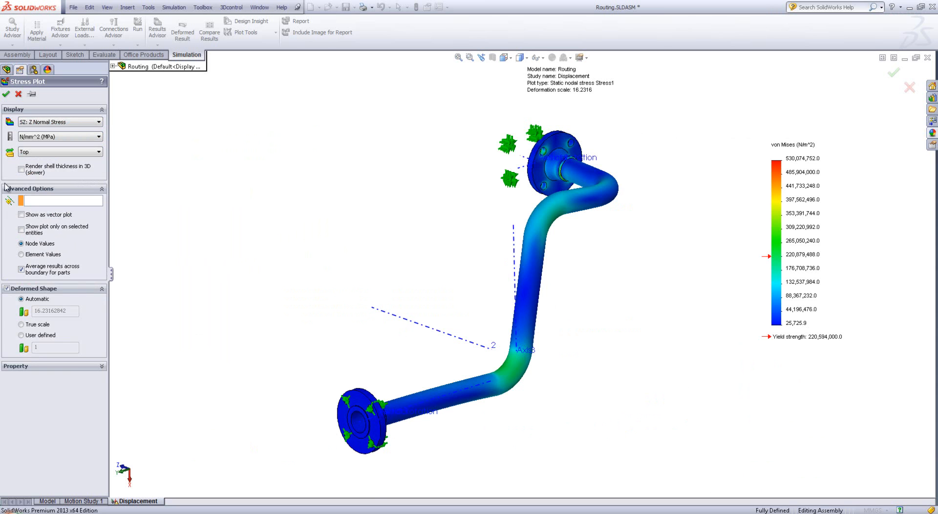
{"action": "left_click", "coordinate": [49, 202]}
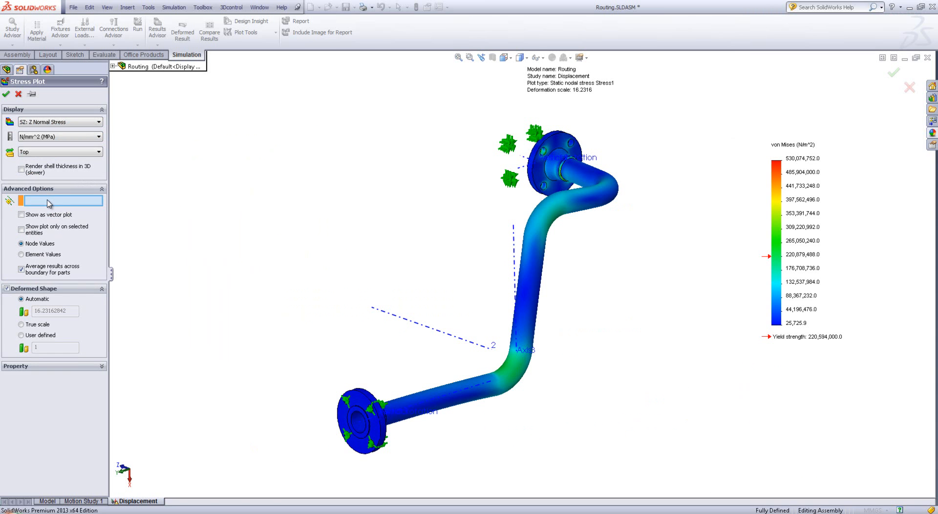
{"action": "left_click", "coordinate": [460, 396]}
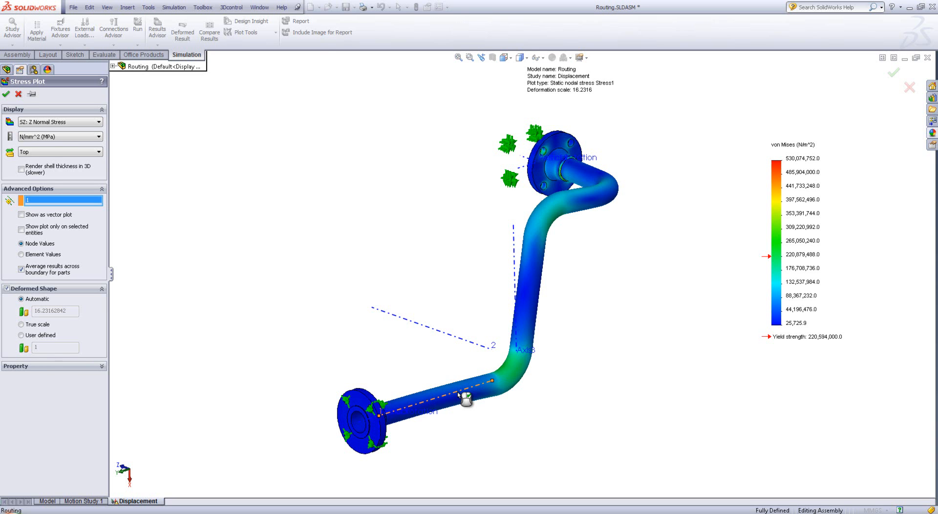
{"action": "left_click", "coordinate": [6, 95]}
{"action": "middle_click_drag", "start_coordinate": [591, 356], "coordinate": [440, 374]}
{"action": "scroll", "coordinate": [439, 415], "scroll_direction": "down", "scroll_amount": 5}
{"action": "middle_click_drag", "start_coordinate": [371, 382], "coordinate": [394, 370]}
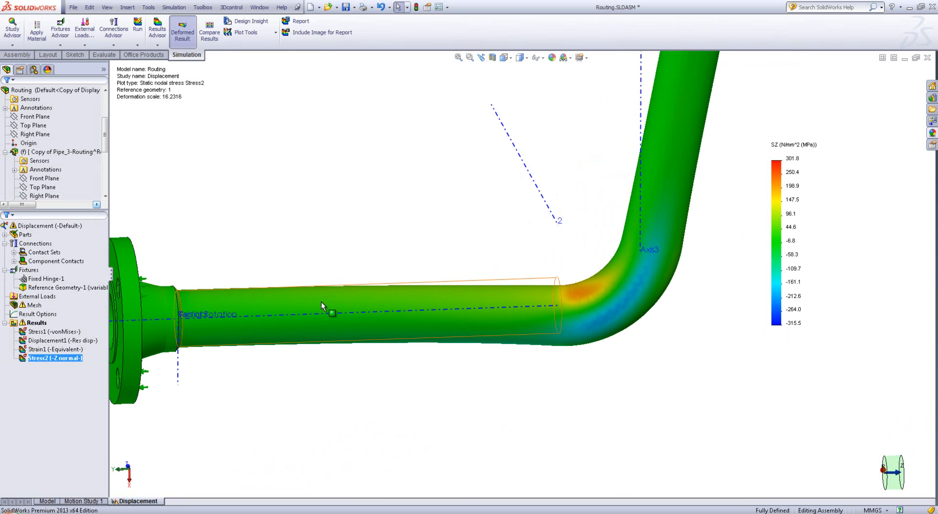
{"action": "scroll", "coordinate": [500, 234], "scroll_direction": "up", "scroll_amount": 6}
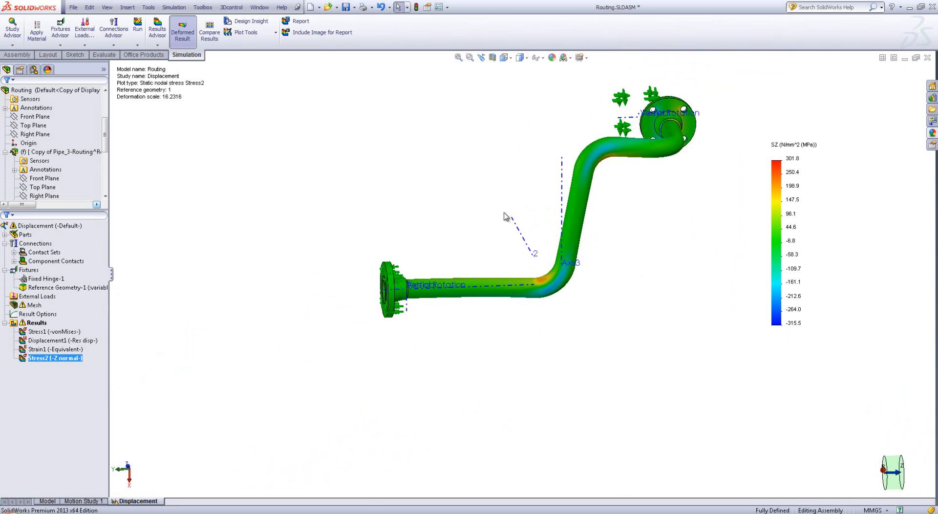
{"action": "scroll", "coordinate": [580, 225], "scroll_direction": "down", "scroll_amount": 2}
{"action": "middle_click_drag", "start_coordinate": [538, 289], "coordinate": [550, 303]}
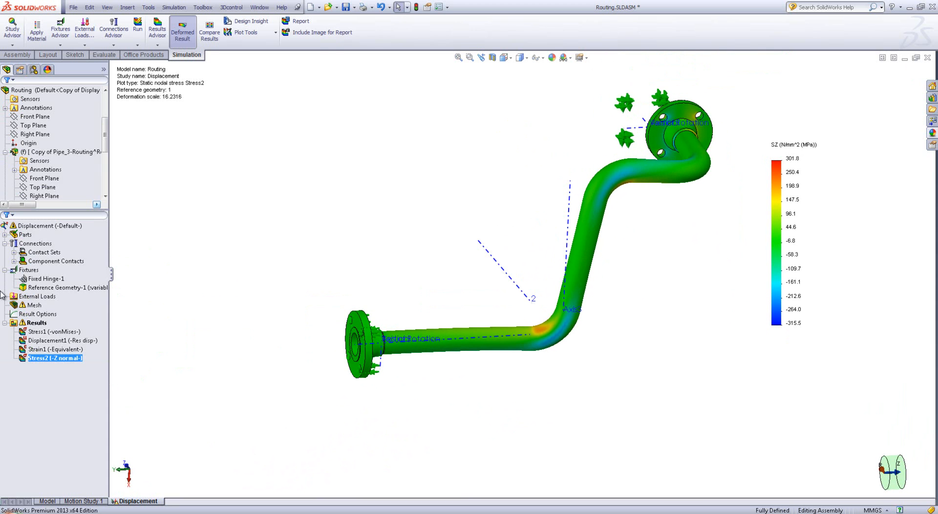
Hide the Z normal stress plot and both welding neck flanges at the pipe ends
{"action": "right_click", "coordinate": [36, 360]}
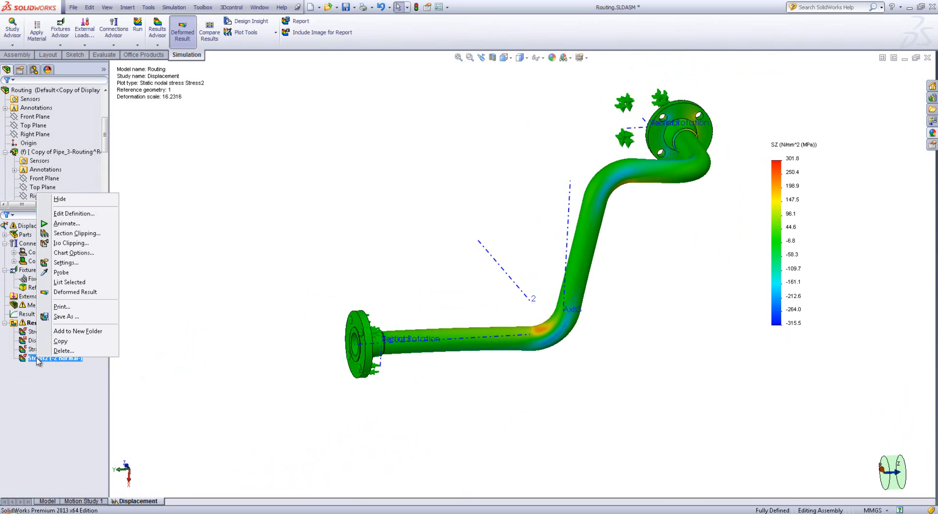
{"action": "left_click", "coordinate": [89, 203]}
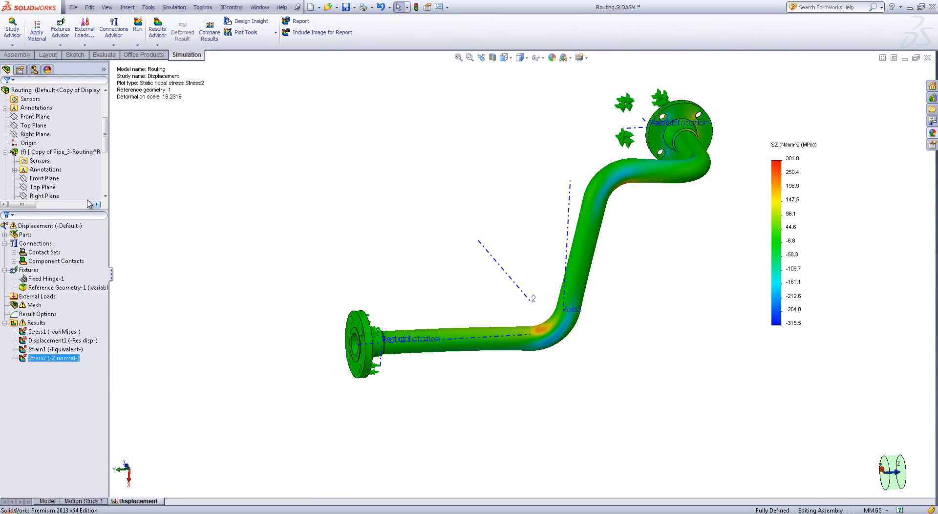
{"action": "left_click", "coordinate": [359, 322]}
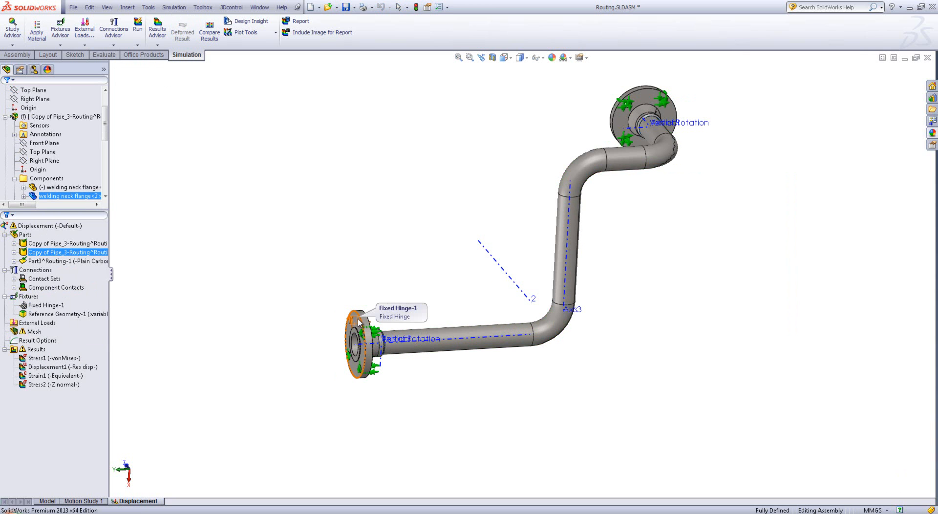
{"action": "left_click", "coordinate": [359, 322]}
{"action": "scroll", "coordinate": [376, 315], "scroll_direction": "down", "scroll_amount": 5}
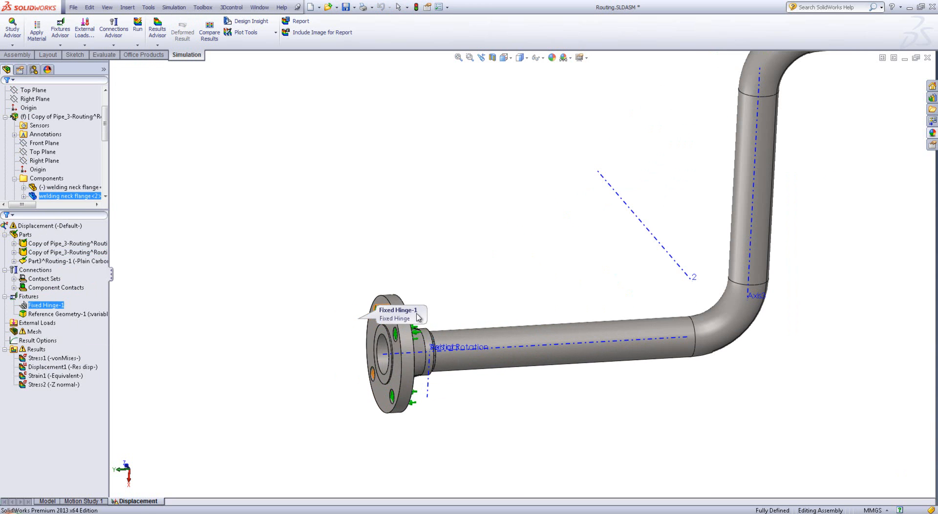
{"action": "left_click", "coordinate": [393, 305]}
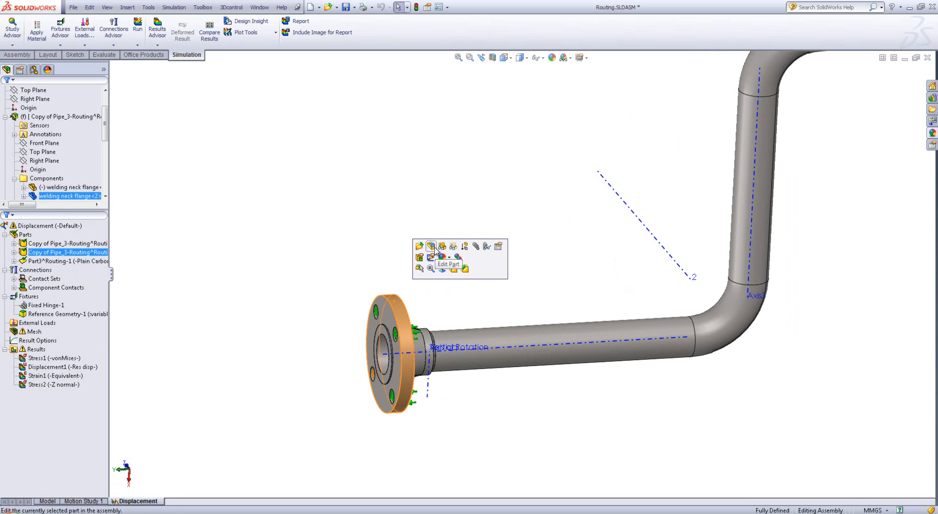
{"action": "left_click", "coordinate": [443, 247]}
{"action": "scroll", "coordinate": [358, 393], "scroll_direction": "up", "scroll_amount": 3}
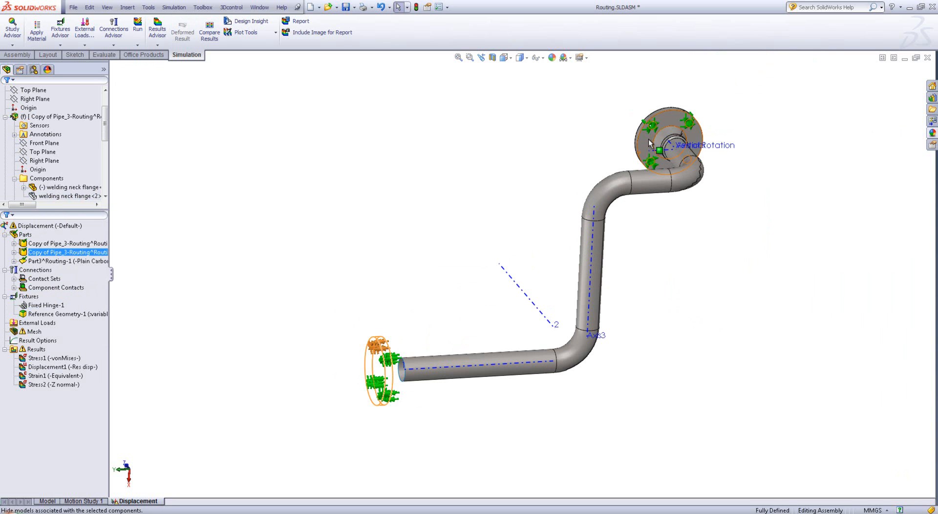
{"action": "right_click", "coordinate": [653, 143]}
{"action": "left_click", "coordinate": [690, 98]}
{"action": "scroll", "coordinate": [464, 295], "scroll_direction": "down", "scroll_amount": 4}
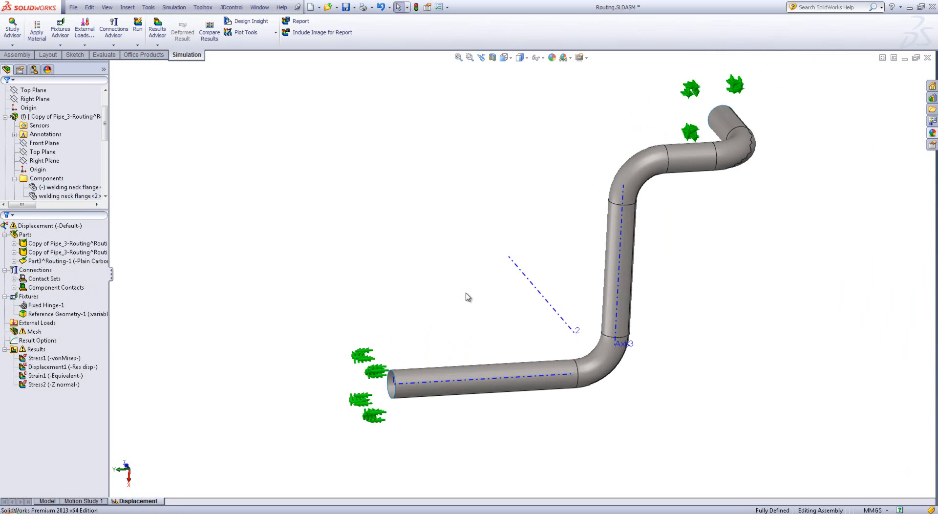
Redisplay the Stress2 Z normal plot with its min/max range limited to shown parts only, and inspect the lower bend
{"action": "double_click", "coordinate": [43, 384]}
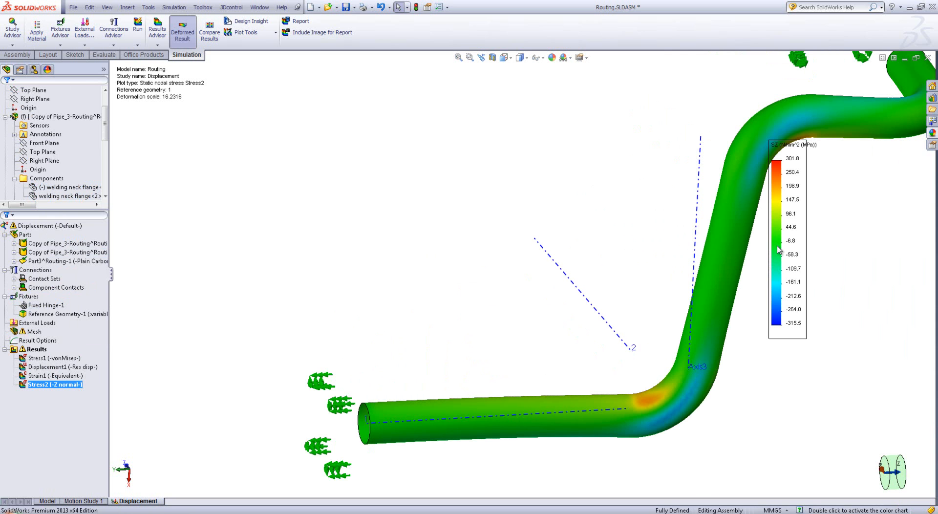
{"action": "double_click", "coordinate": [779, 250]}
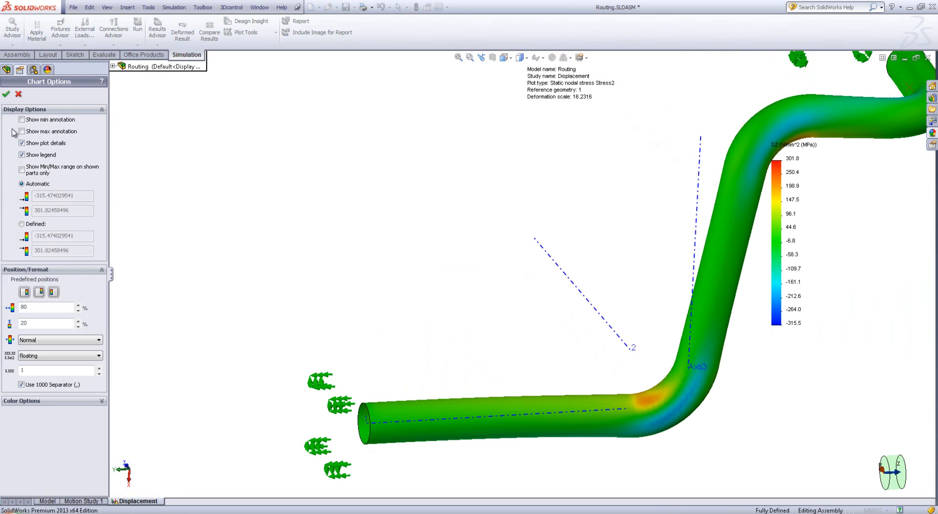
{"action": "left_click", "coordinate": [39, 174]}
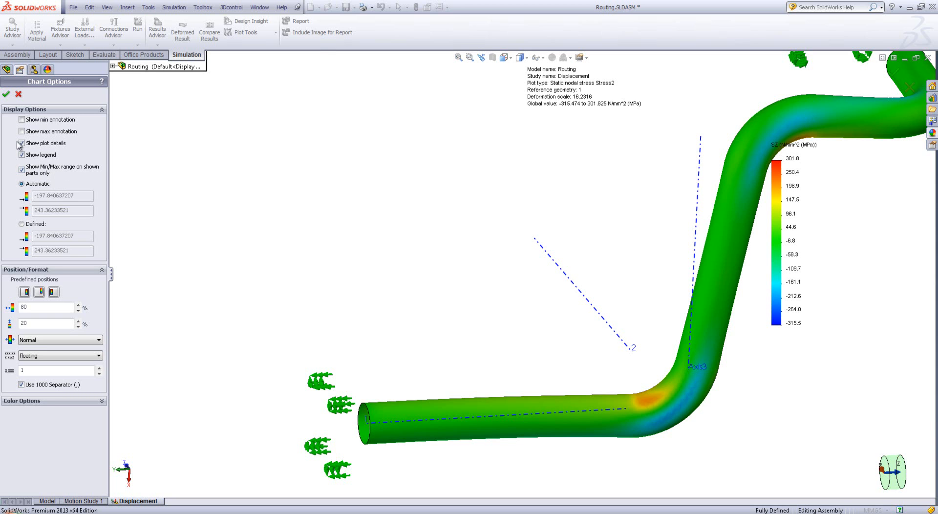
{"action": "left_click", "coordinate": [6, 95]}
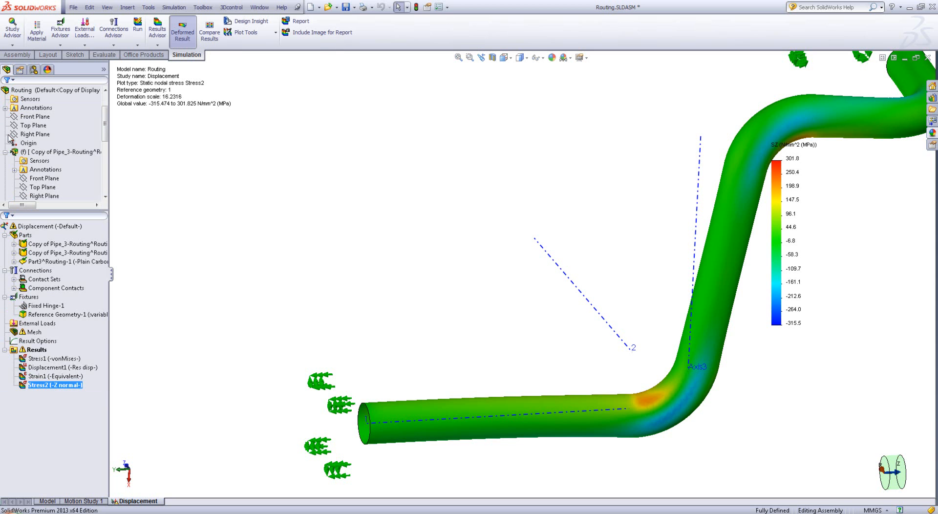
{"action": "double_click", "coordinate": [39, 385]}
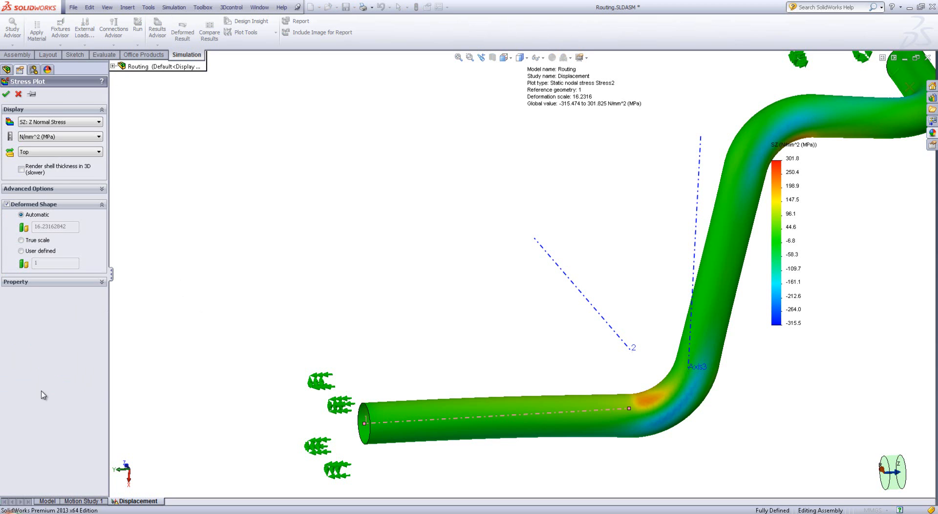
{"action": "left_click", "coordinate": [6, 95]}
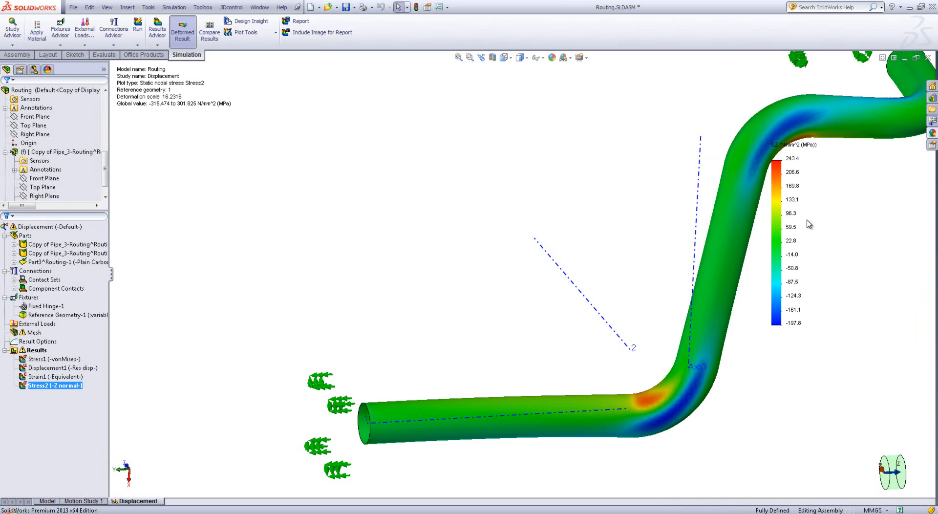
{"action": "scroll", "coordinate": [703, 343], "scroll_direction": "up", "scroll_amount": 2}
{"action": "scroll", "coordinate": [699, 343], "scroll_direction": "down", "scroll_amount": 2}
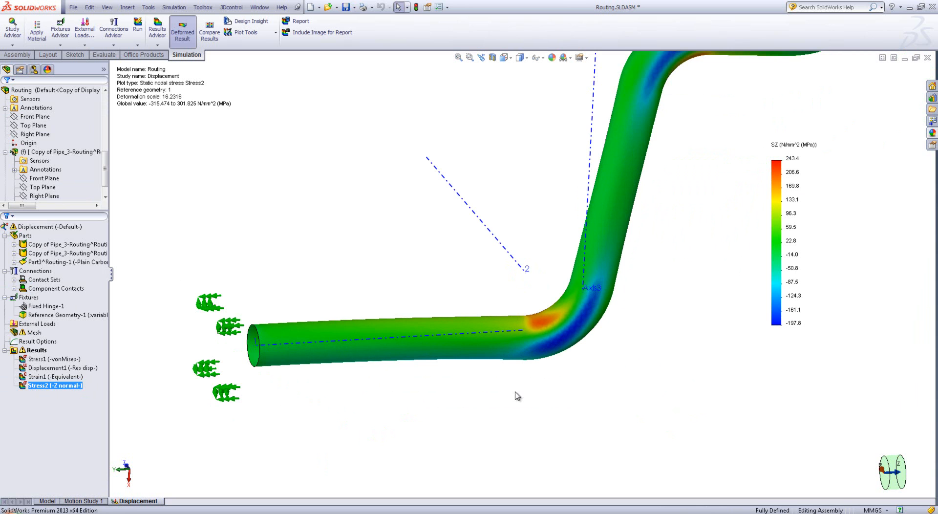
{"action": "middle_click_drag", "start_coordinate": [442, 376], "coordinate": [465, 395]}
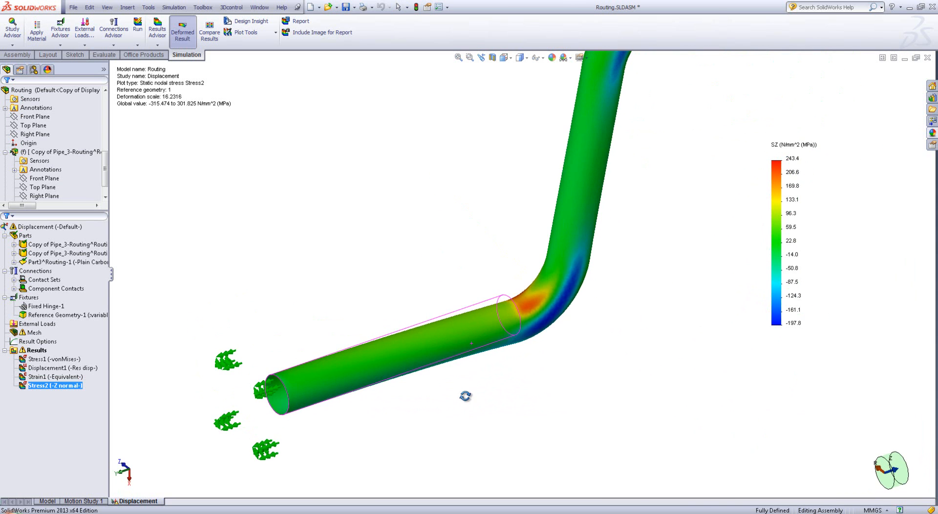
Create a stress plot of SY: Y Normal Stress in N/mm^2 (MPa), using axis 2 as the reference geometry, and inspect the lower bend
{"action": "left_click", "coordinate": [37, 351]}
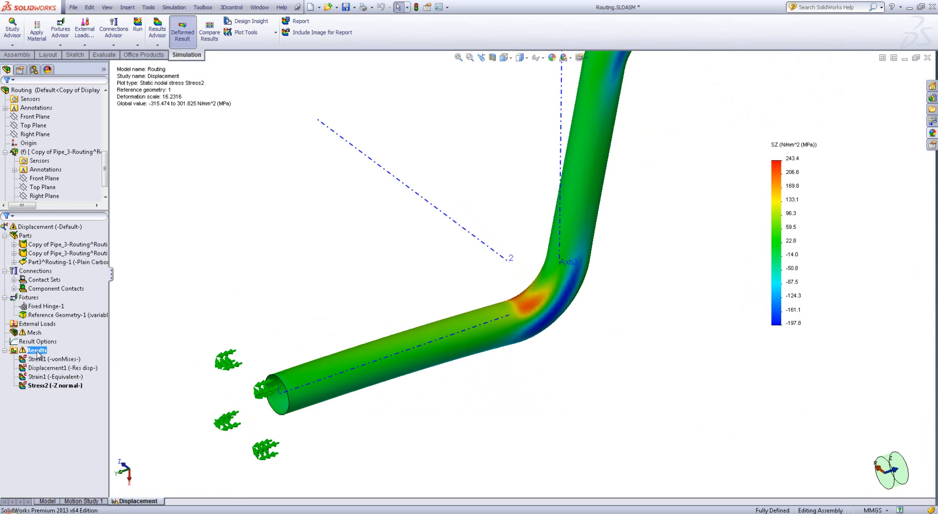
{"action": "right_click", "coordinate": [38, 354]}
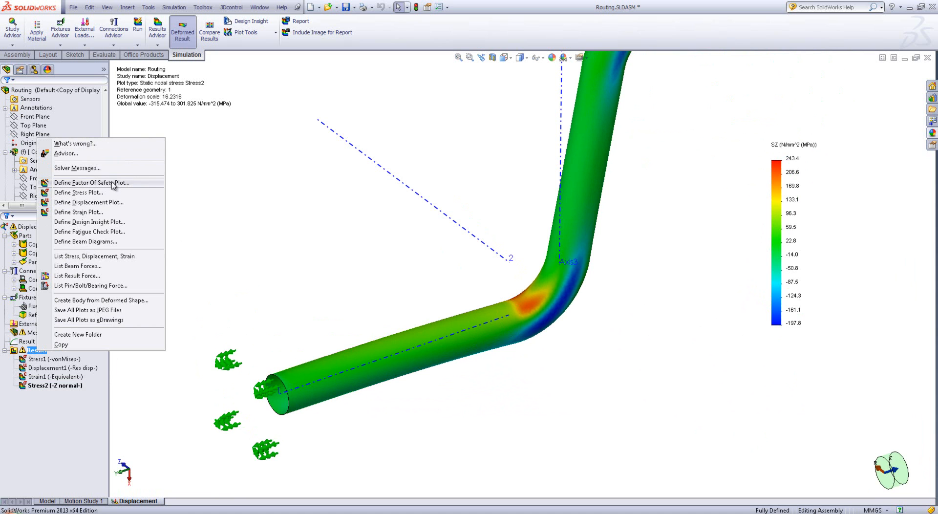
{"action": "left_click", "coordinate": [83, 192]}
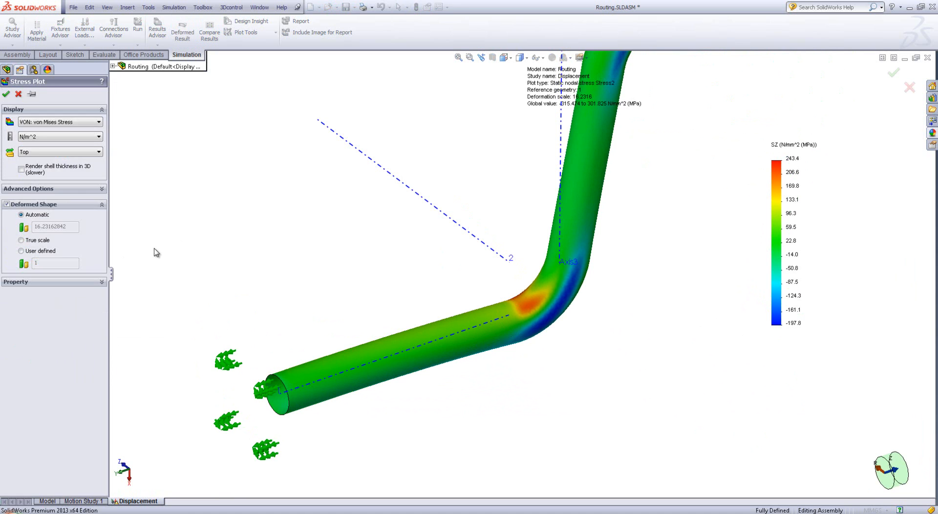
{"action": "left_click", "coordinate": [66, 123]}
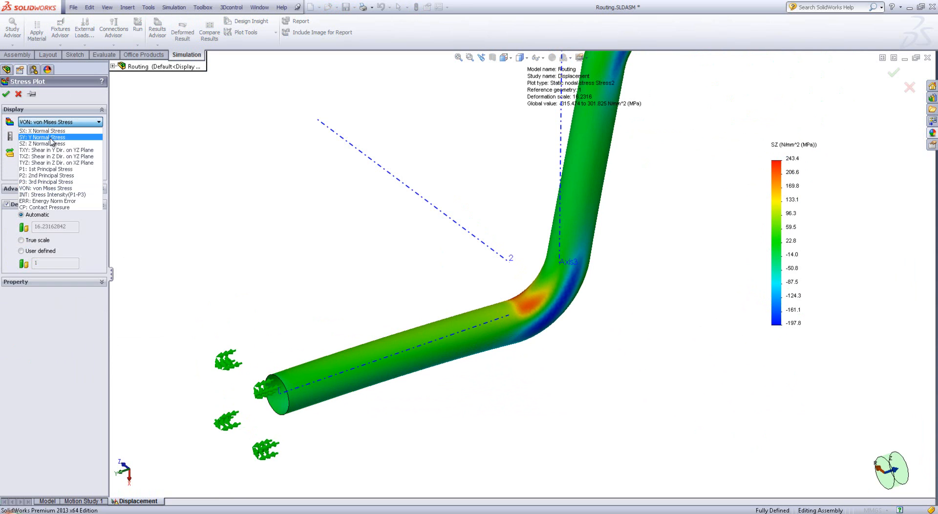
{"action": "left_click", "coordinate": [52, 141]}
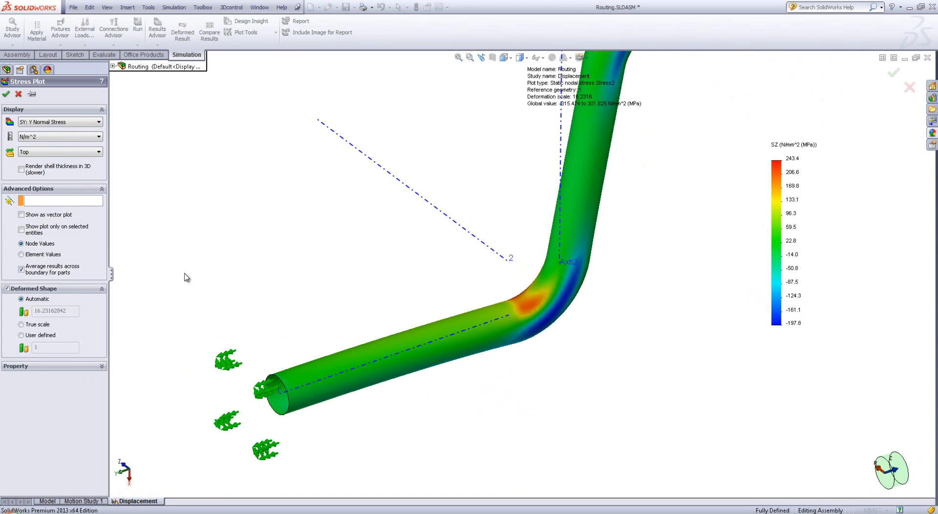
{"action": "left_click", "coordinate": [455, 222]}
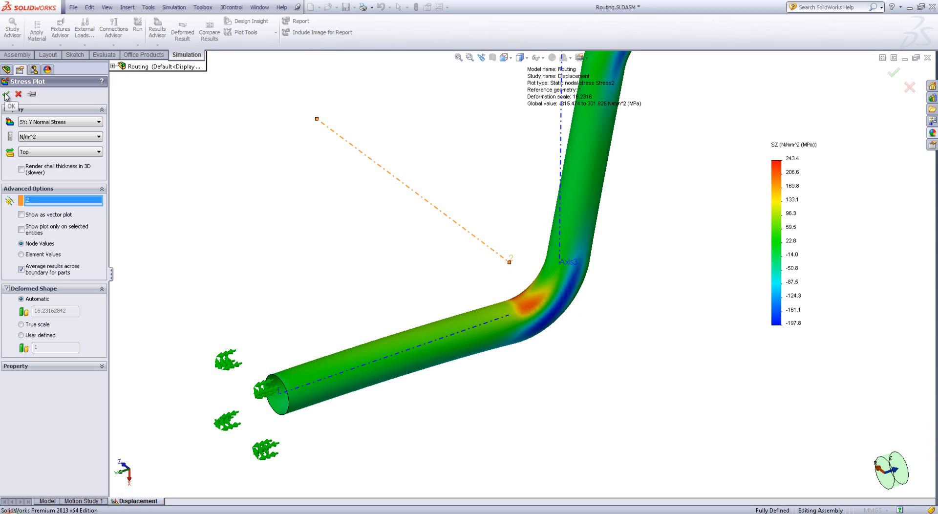
{"action": "left_click", "coordinate": [26, 137]}
{"action": "left_click", "coordinate": [52, 157]}
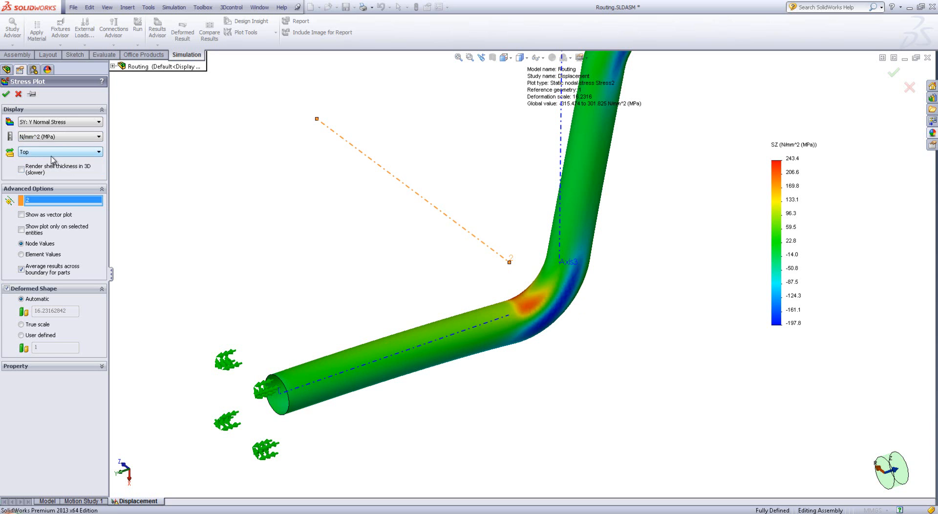
{"action": "key", "text": "Return"}
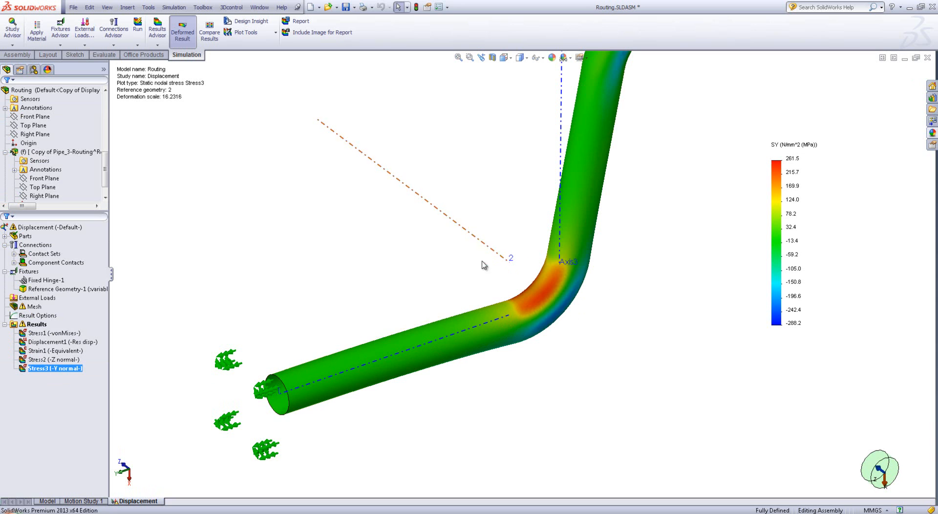
{"action": "middle_click_drag", "start_coordinate": [520, 309], "coordinate": [565, 337]}
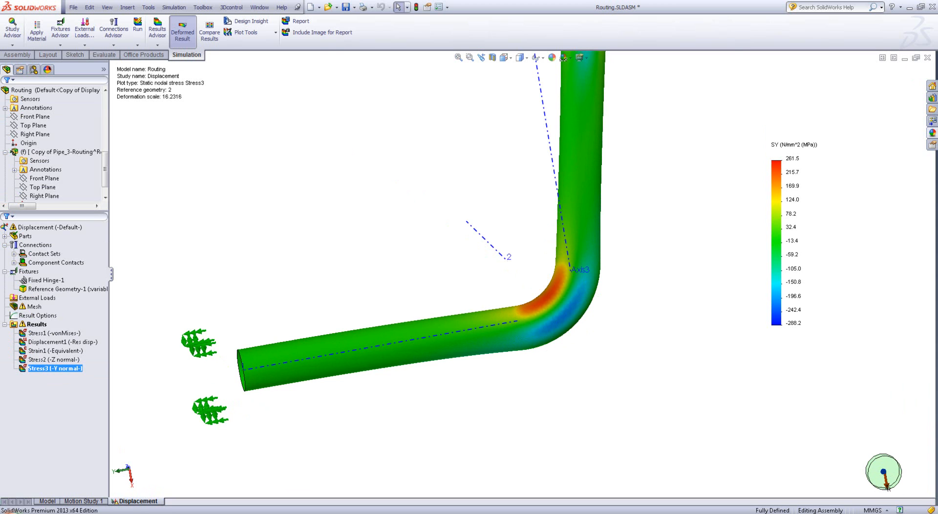
Create a stress plot of SZ: Z Normal Stress in N/mm^2 (MPa), using Axis3 as the reference geometry, and inspect the whole pipe
{"action": "right_click", "coordinate": [23, 321]}
{"action": "left_click", "coordinate": [88, 168]}
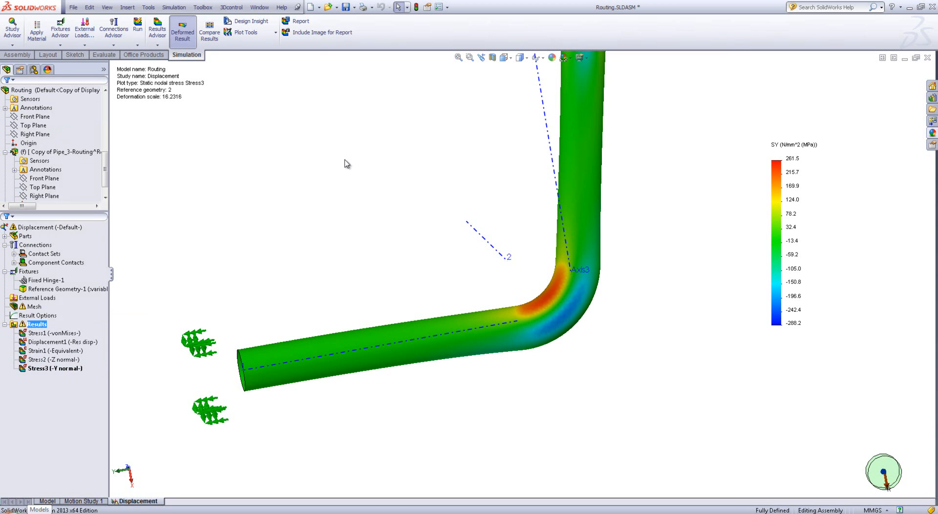
{"action": "left_click", "coordinate": [44, 123]}
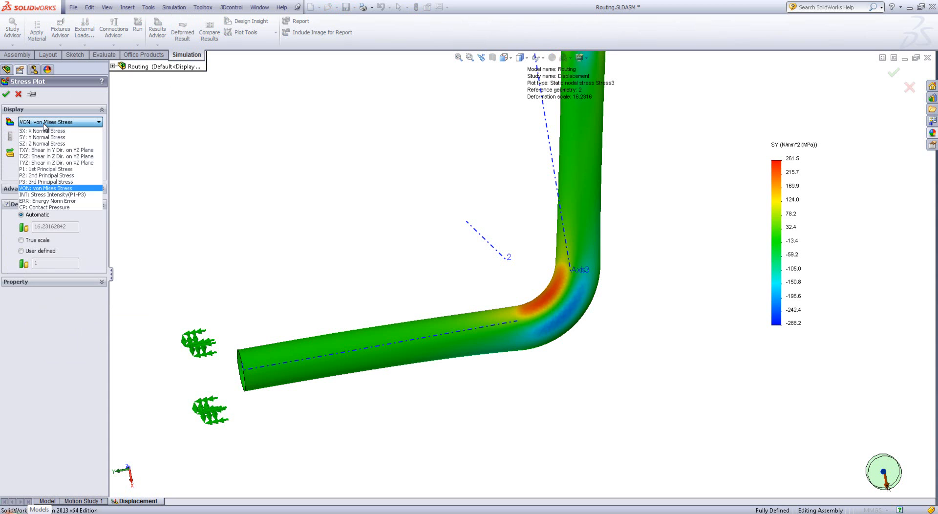
{"action": "left_click", "coordinate": [43, 144]}
{"action": "left_click", "coordinate": [49, 137]}
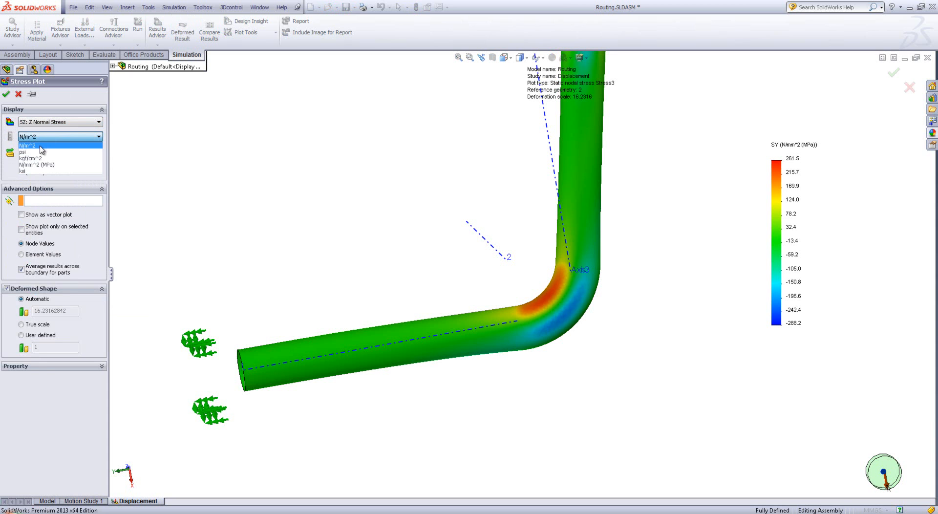
{"action": "left_click", "coordinate": [37, 165]}
{"action": "left_click", "coordinate": [32, 198]}
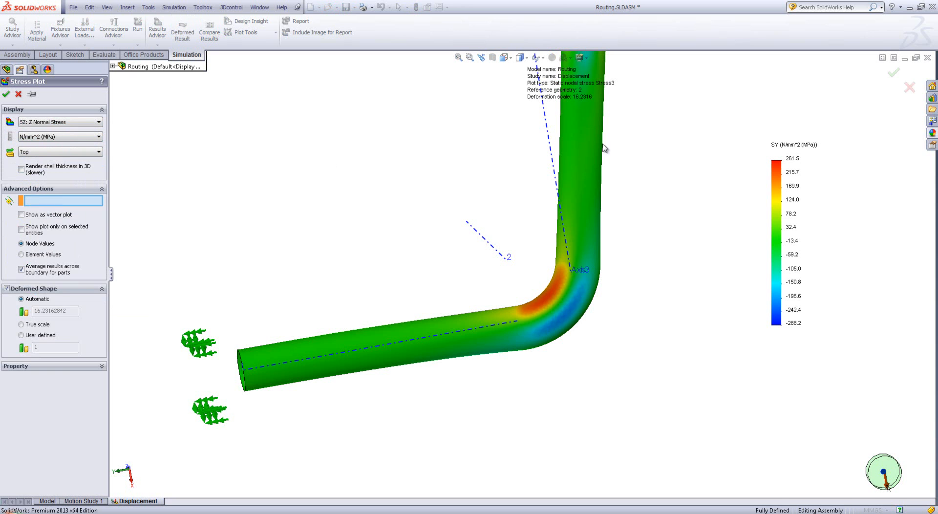
{"action": "left_click", "coordinate": [552, 156]}
{"action": "key", "text": "Return"}
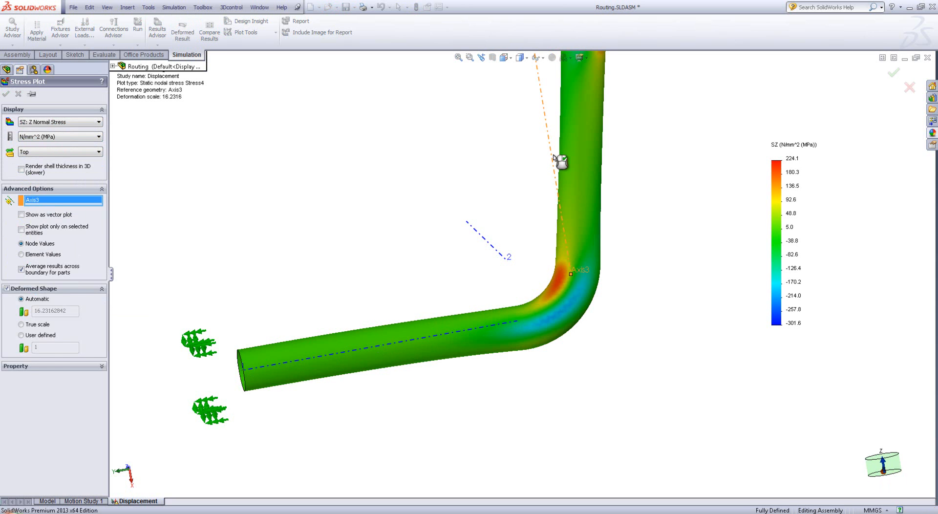
{"action": "scroll", "coordinate": [564, 185], "scroll_direction": "up", "scroll_amount": 4}
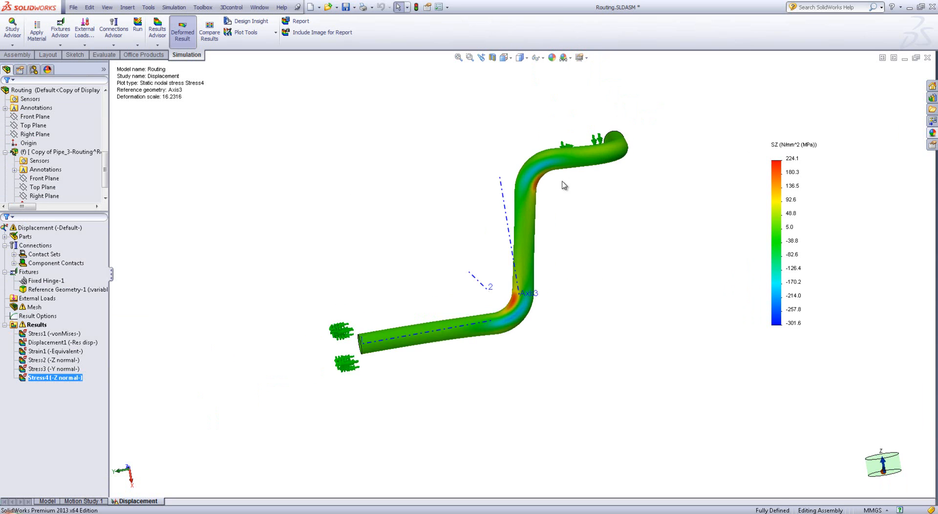
{"action": "scroll", "coordinate": [563, 184], "scroll_direction": "down", "scroll_amount": 2}
{"action": "middle_click_drag", "start_coordinate": [512, 243], "coordinate": [561, 232]}
{"action": "scroll", "coordinate": [563, 231], "scroll_direction": "up", "scroll_amount": 2}
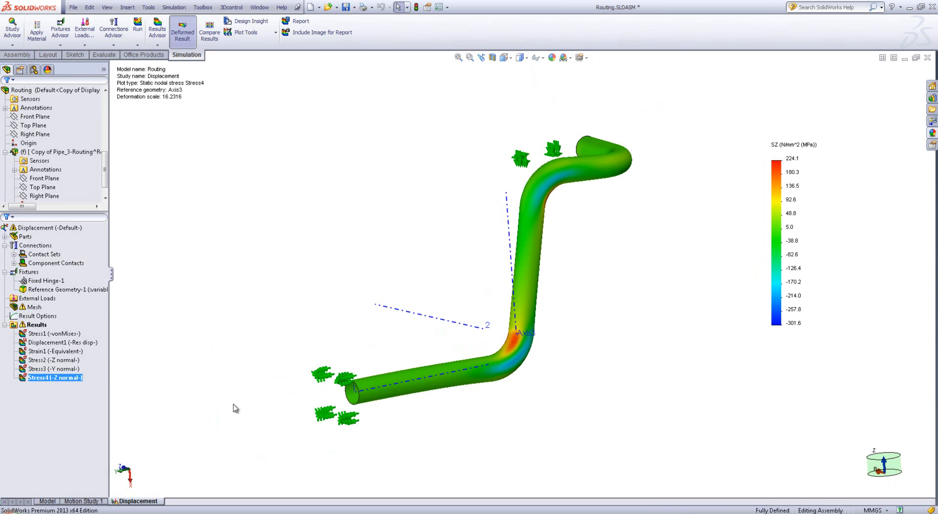
Hide the reference axes and the simulation fixture symbols in the model view
{"action": "left_click", "coordinate": [107, 7]}
{"action": "left_click", "coordinate": [122, 124]}
{"action": "left_click", "coordinate": [538, 57]}
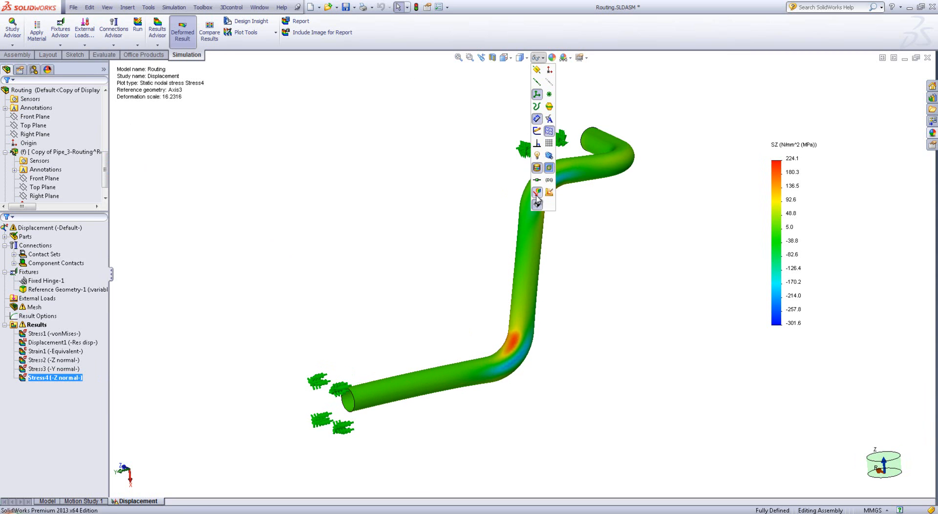
{"action": "left_click", "coordinate": [548, 191]}
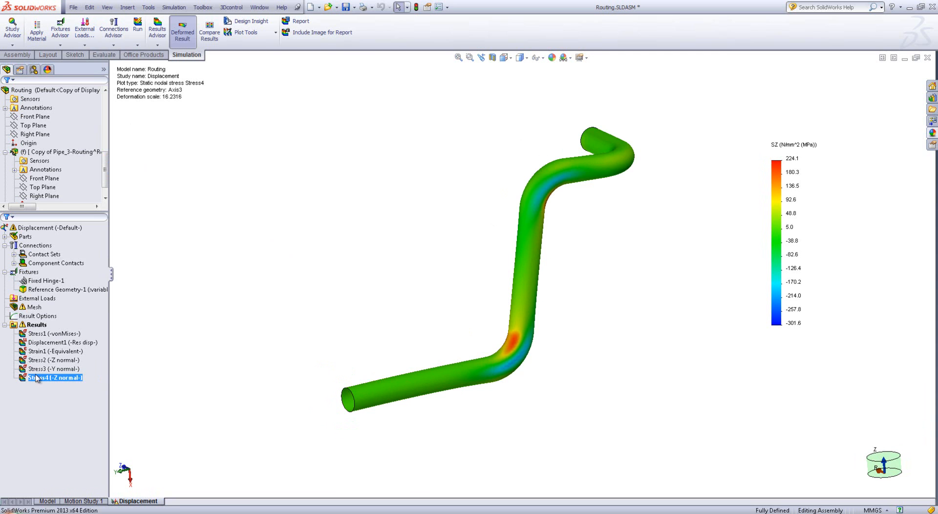
Display the Stress2 Z normal plot and start probing its values at locations
{"action": "left_click", "coordinate": [42, 361]}
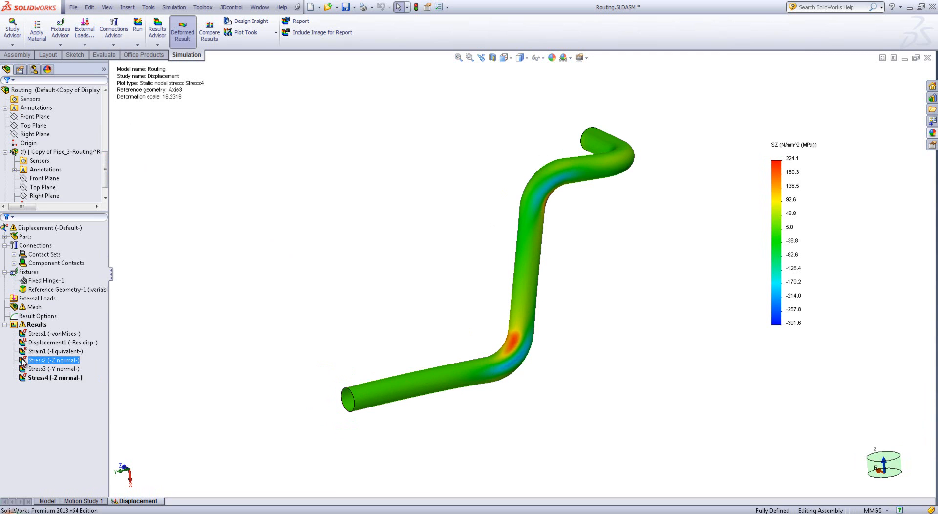
{"action": "double_click", "coordinate": [23, 361]}
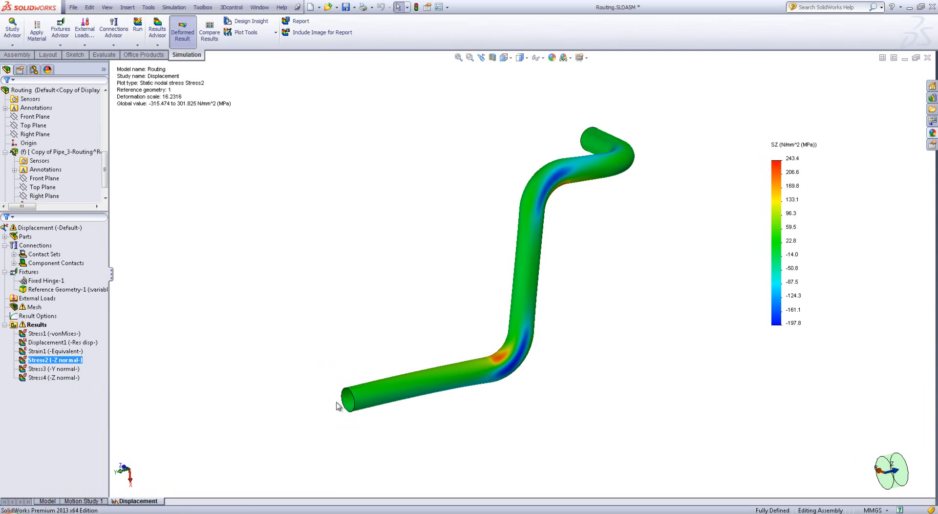
{"action": "scroll", "coordinate": [429, 393], "scroll_direction": "down", "scroll_amount": 4}
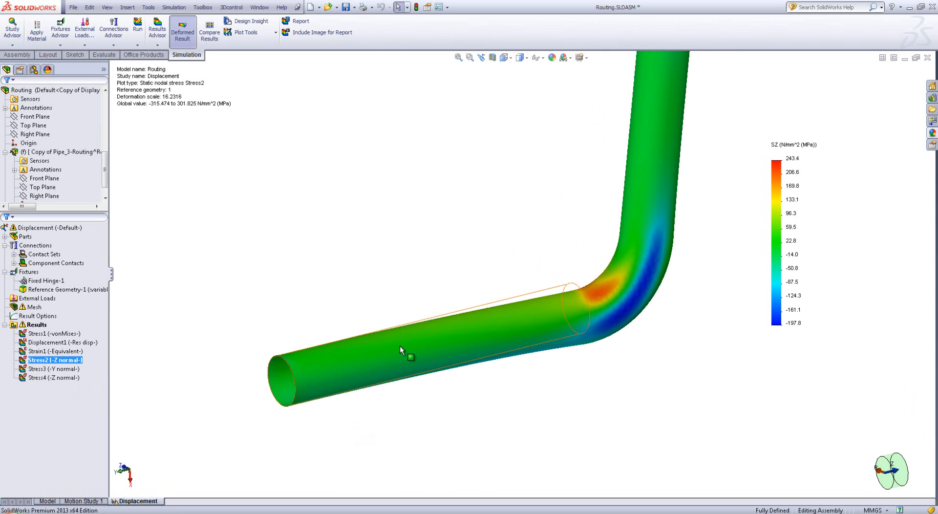
{"action": "right_click", "coordinate": [37, 362]}
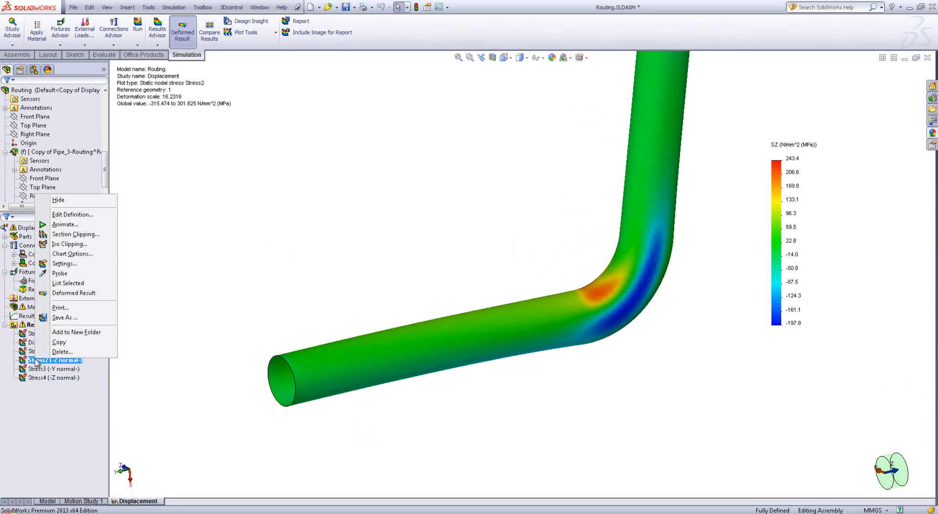
{"action": "left_click", "coordinate": [67, 275]}
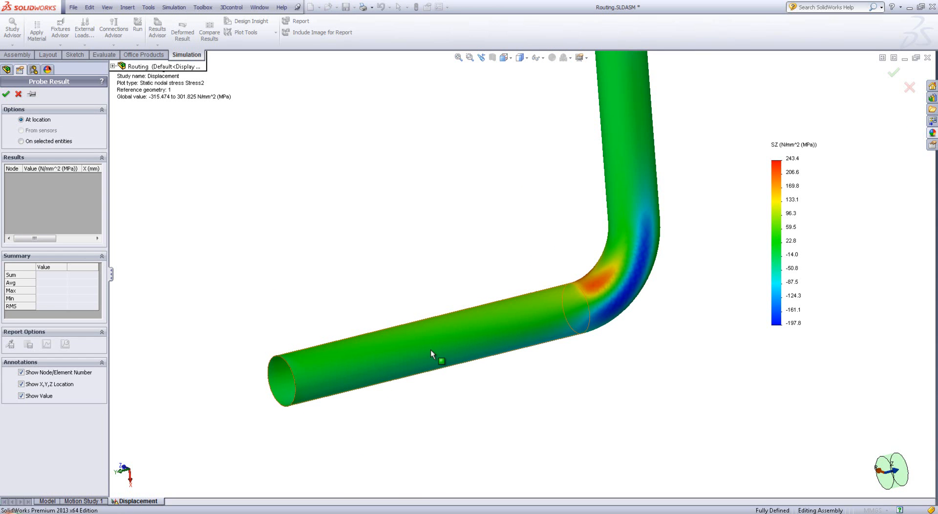
{"action": "left_click", "coordinate": [398, 349]}
{"action": "left_click", "coordinate": [442, 362]}
{"action": "mouse_move", "coordinate": [442, 363]}
{"action": "middle_mouse_down"}
{"action": "mouse_move", "coordinate": [460, 412]}
{"action": "mouse_move", "coordinate": [457, 355]}
{"action": "middle_mouse_up"}
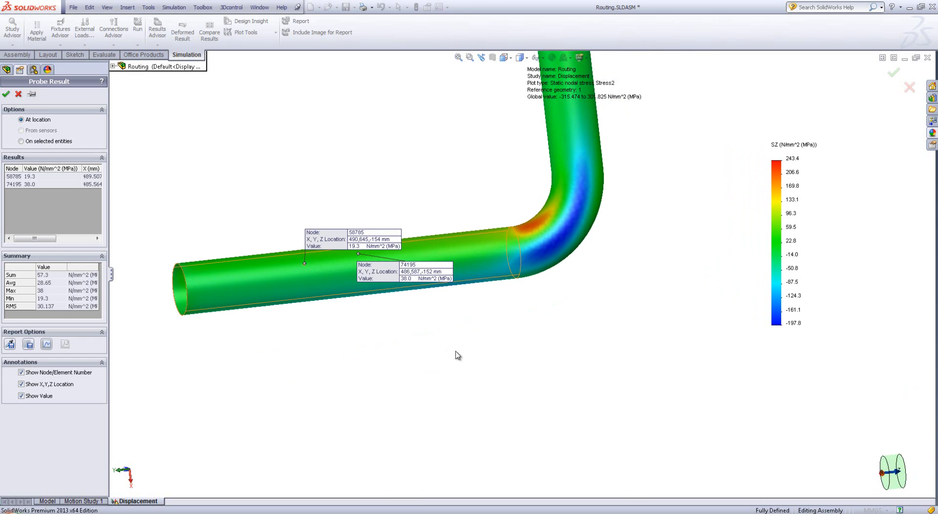
{"action": "right_click", "coordinate": [42, 188]}
{"action": "left_click", "coordinate": [54, 190]}
Probe the Z normal stress at nodes around the full circumference of the lower straight pipe section, and widen the results list to read it
{"action": "scroll", "coordinate": [347, 260], "scroll_direction": "down", "scroll_amount": 4}
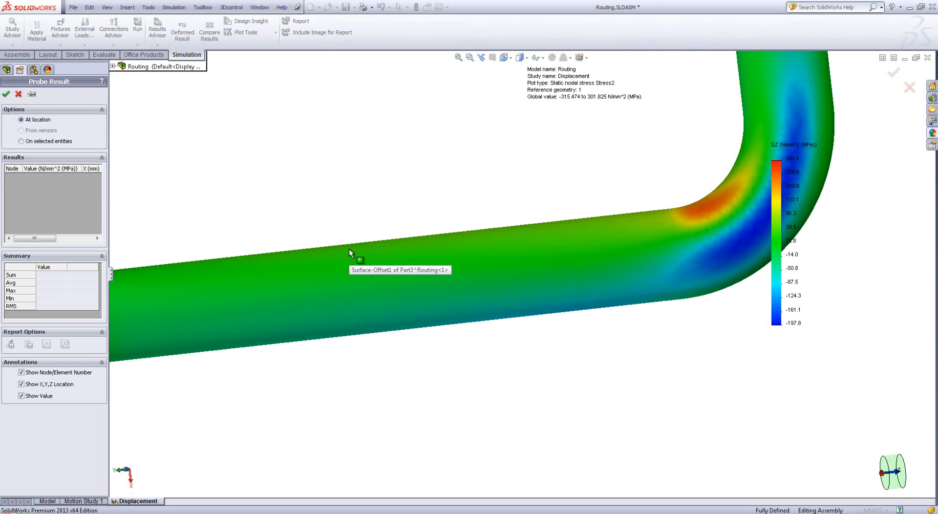
{"action": "left_click", "coordinate": [349, 249]}
{"action": "left_click", "coordinate": [347, 261]}
{"action": "left_click", "coordinate": [348, 273]}
{"action": "left_click", "coordinate": [347, 280]}
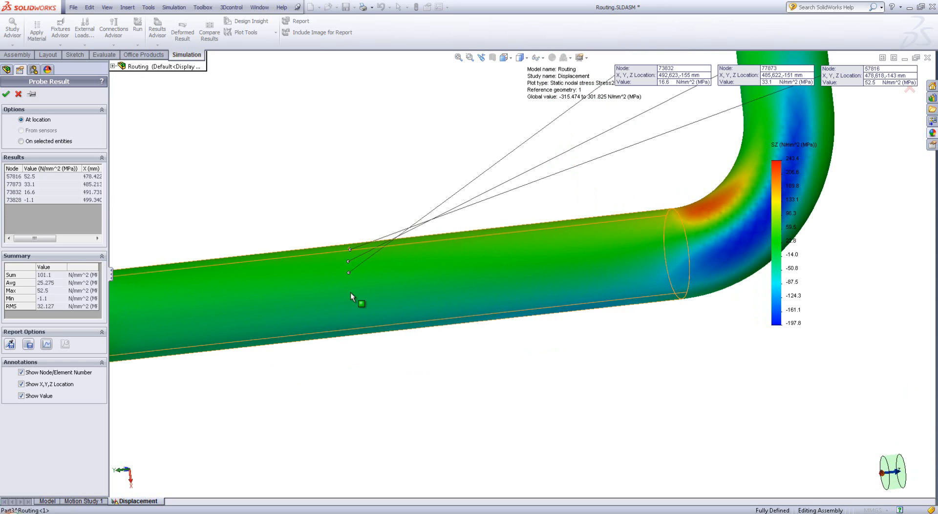
{"action": "left_click", "coordinate": [351, 301]}
{"action": "left_click", "coordinate": [355, 315]}
{"action": "mouse_move", "coordinate": [356, 316]}
{"action": "middle_mouse_down"}
{"action": "mouse_move", "coordinate": [345, 254]}
{"action": "mouse_move", "coordinate": [354, 319]}
{"action": "middle_mouse_up"}
{"action": "left_click", "coordinate": [357, 327]}
{"action": "left_click", "coordinate": [359, 342]}
{"action": "left_click", "coordinate": [360, 355]}
{"action": "middle_click_drag", "start_coordinate": [360, 369], "coordinate": [345, 349]}
{"action": "left_click", "coordinate": [352, 350]}
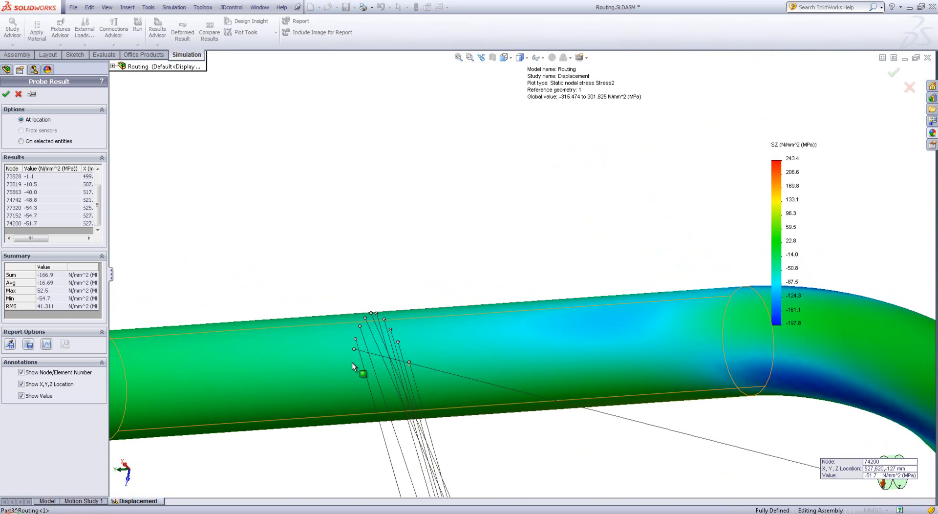
{"action": "left_click", "coordinate": [353, 362]}
{"action": "left_click", "coordinate": [355, 375]}
{"action": "left_click", "coordinate": [357, 389]}
{"action": "middle_click_drag", "start_coordinate": [349, 410], "coordinate": [359, 390]}
{"action": "left_click", "coordinate": [360, 391]}
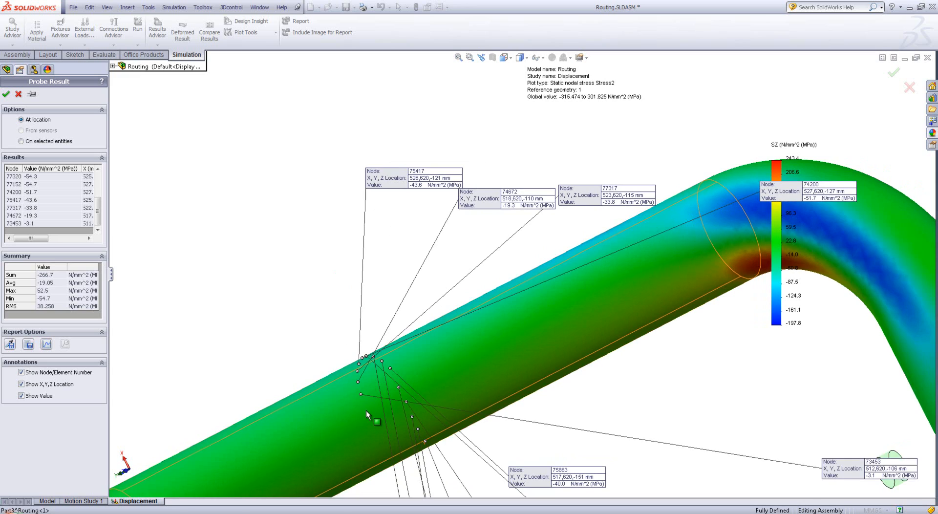
{"action": "left_click", "coordinate": [365, 410]}
{"action": "middle_click_drag", "start_coordinate": [371, 448], "coordinate": [367, 394]}
{"action": "left_click", "coordinate": [371, 417]}
{"action": "left_click", "coordinate": [382, 429]}
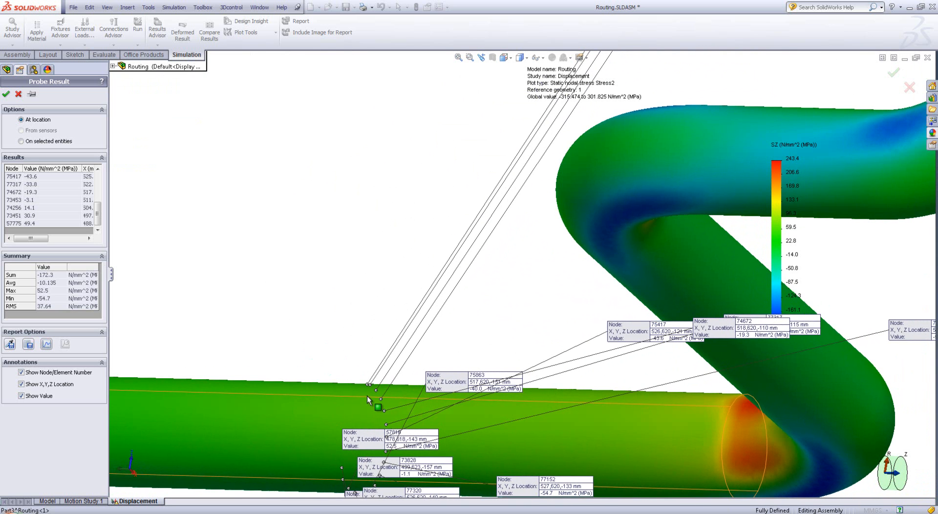
{"action": "left_click", "coordinate": [364, 392]}
{"action": "left_click", "coordinate": [357, 405]}
{"action": "left_click", "coordinate": [352, 417]}
{"action": "left_click", "coordinate": [346, 430]}
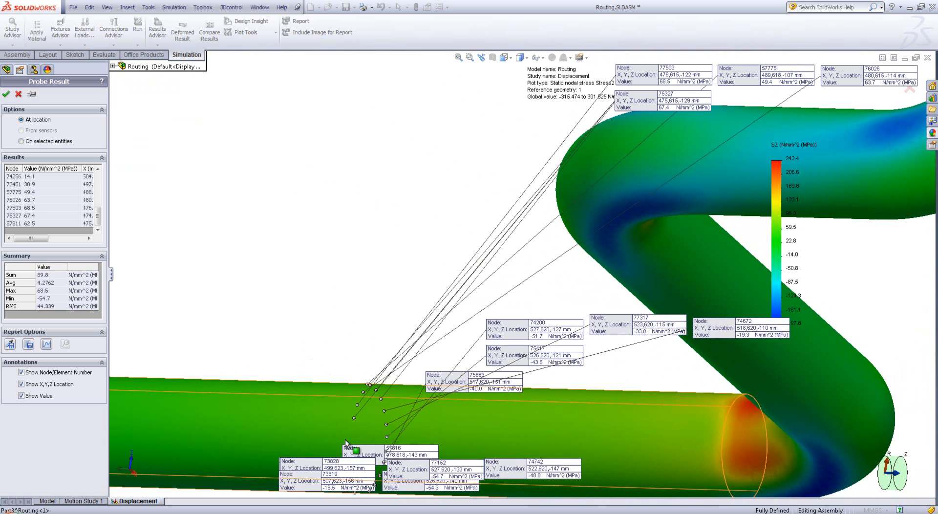
{"action": "left_click", "coordinate": [342, 448]}
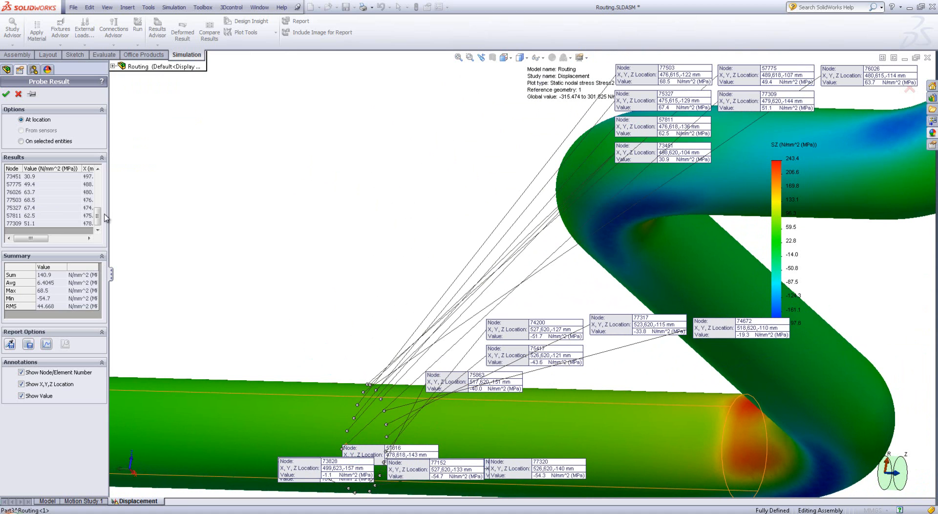
{"action": "left_click_drag", "start_coordinate": [108, 214], "coordinate": [263, 214]}
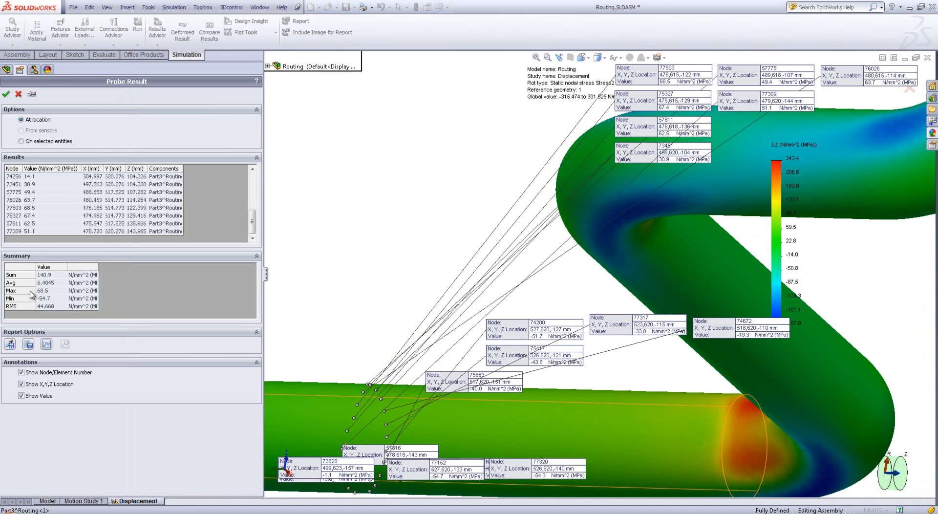
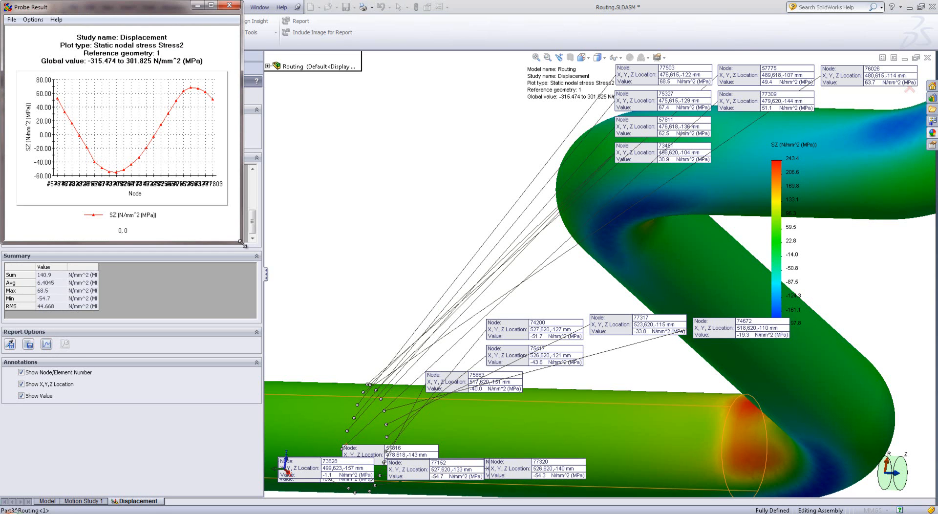
Enlarge and read the circumferential Z normal stress graph, close it, and save the probed locations as a sensor
{"action": "left_click_drag", "start_coordinate": [240, 242], "coordinate": [537, 382]}
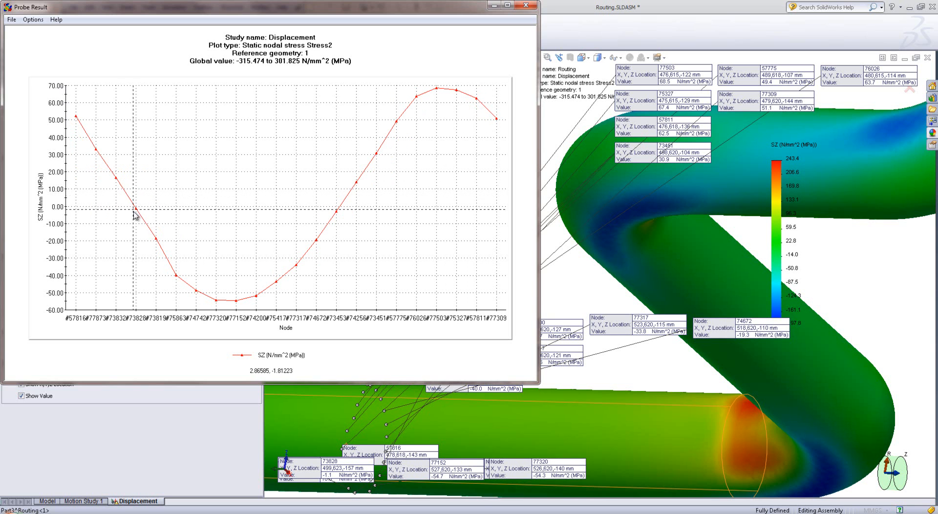
{"action": "left_click", "coordinate": [526, 5]}
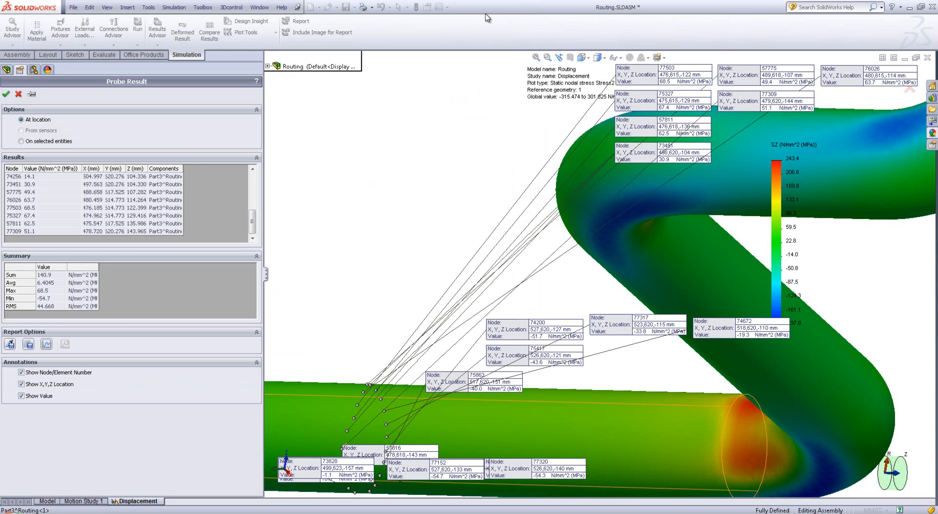
{"action": "left_click", "coordinate": [10, 344]}
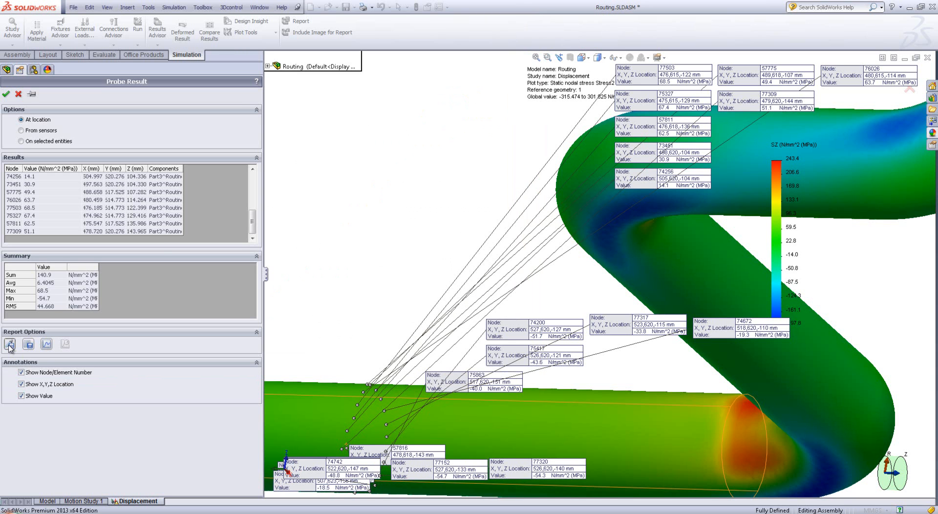
{"action": "left_click", "coordinate": [6, 94]}
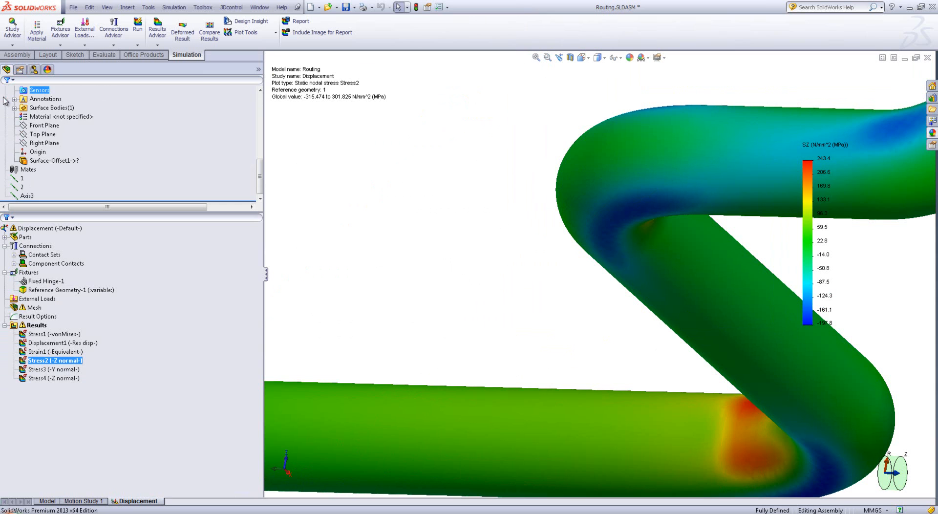
{"action": "left_click", "coordinate": [35, 107]}
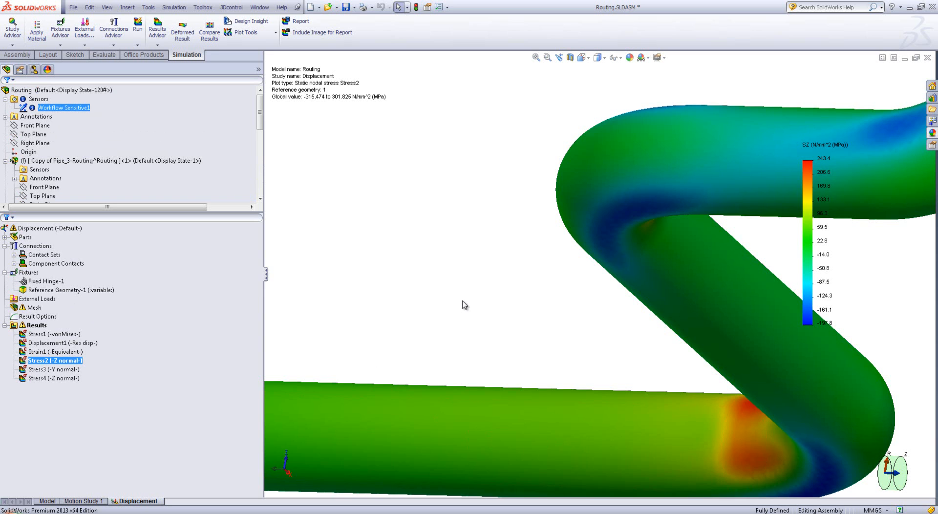
Return from the Displacement study to the assembly model, show the whole pipe, and collapse the Sensors folder
{"action": "scroll", "coordinate": [465, 305], "scroll_direction": "up", "scroll_amount": 1}
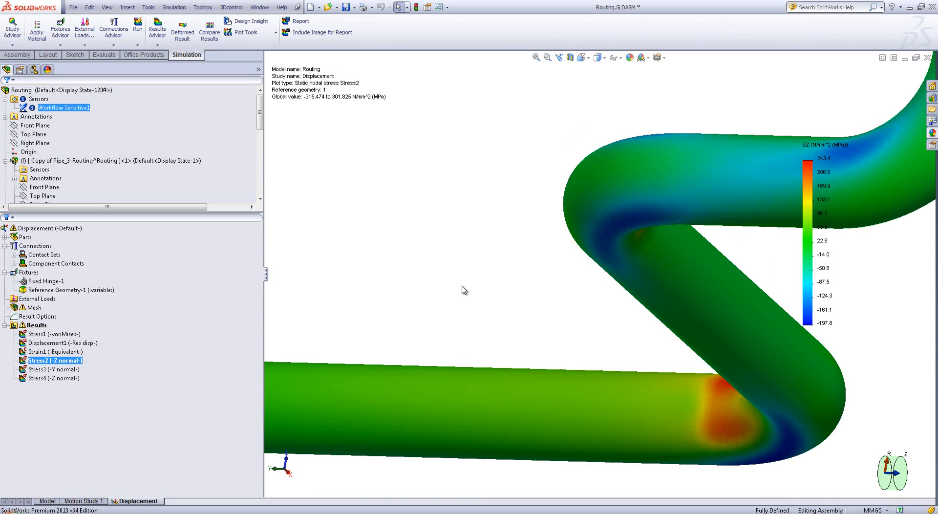
{"action": "scroll", "coordinate": [464, 290], "scroll_direction": "up", "scroll_amount": 1}
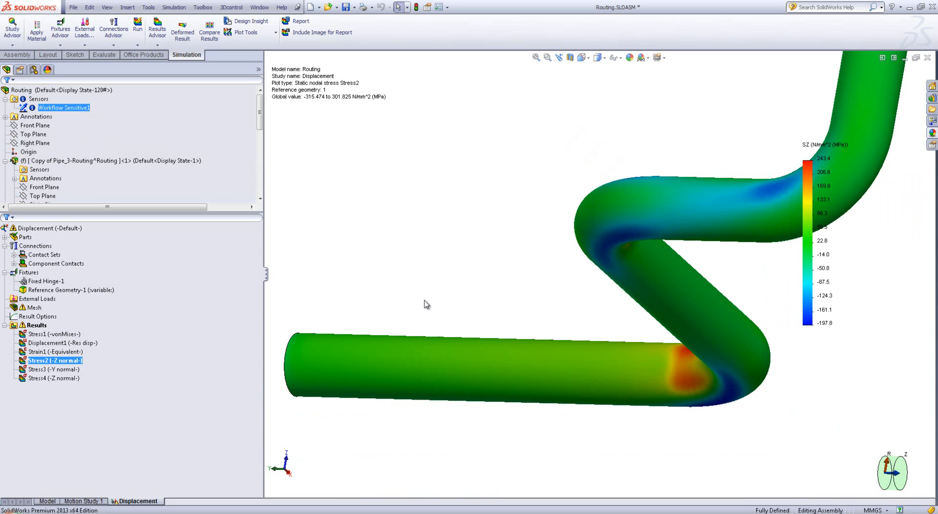
{"action": "left_click", "coordinate": [360, 269]}
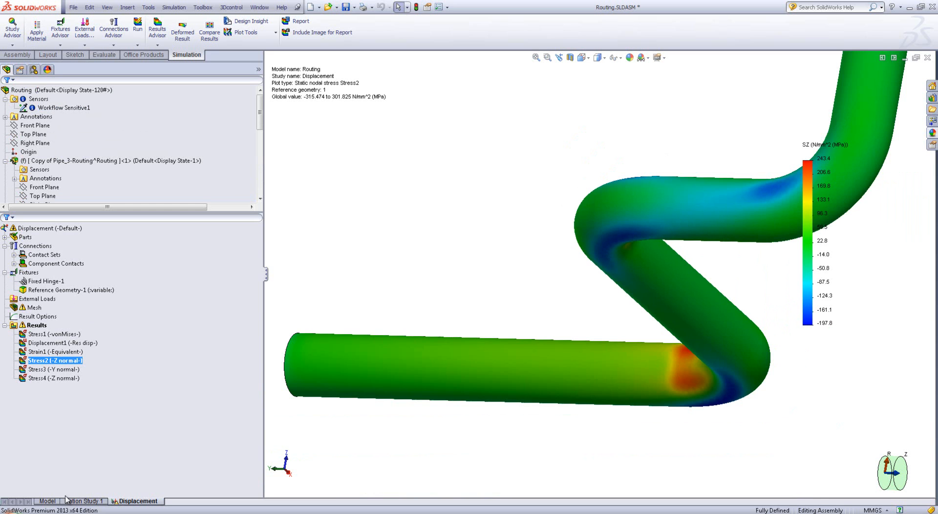
{"action": "left_click", "coordinate": [46, 502]}
{"action": "middle_click_drag", "start_coordinate": [446, 333], "coordinate": [731, 164]}
{"action": "scroll", "coordinate": [757, 129], "scroll_direction": "up", "scroll_amount": 4}
{"action": "scroll", "coordinate": [757, 129], "scroll_direction": "down", "scroll_amount": 4}
{"action": "middle_click_drag", "start_coordinate": [560, 342], "coordinate": [554, 295]}
{"action": "scroll", "coordinate": [436, 424], "scroll_direction": "down", "scroll_amount": 3}
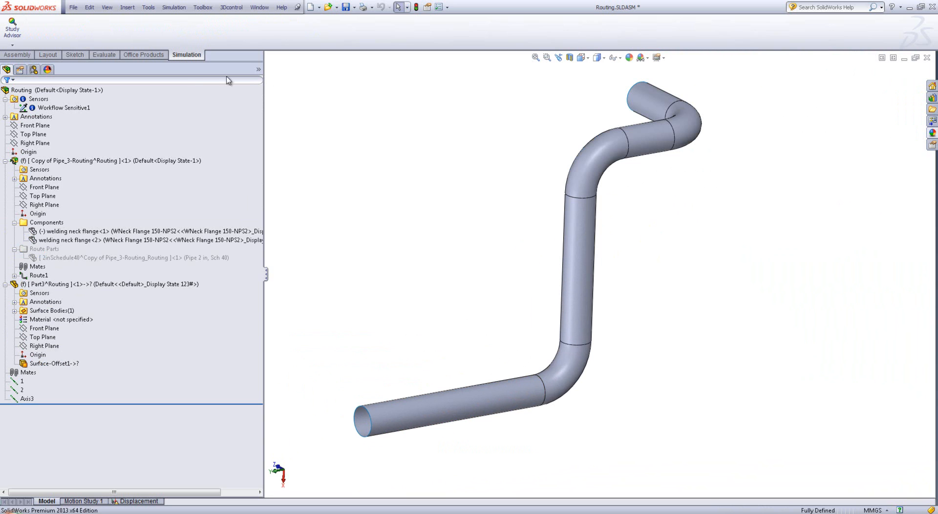
{"action": "left_click", "coordinate": [6, 99]}
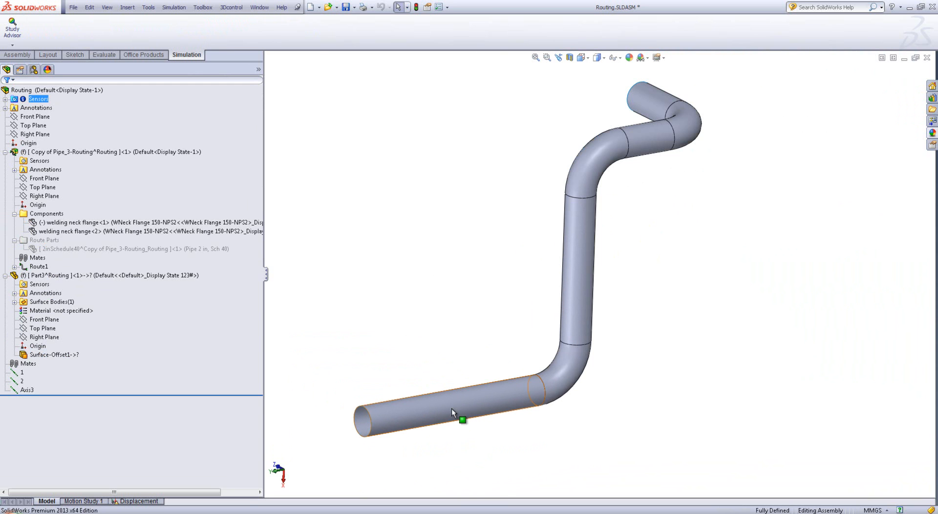
Create a reference plane offset 610 mm from the assembly's Top Plane, cutting across the lower straight pipe section
{"action": "left_click", "coordinate": [22, 55]}
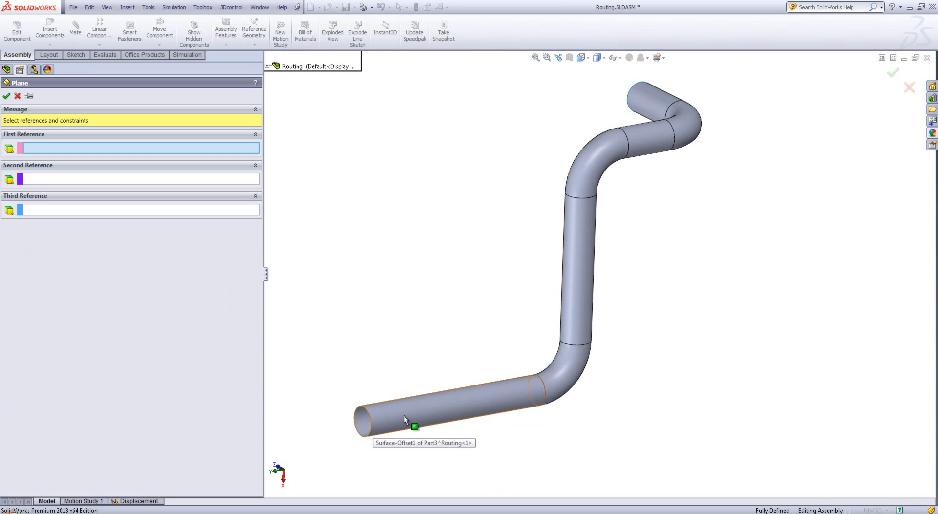
{"action": "left_click", "coordinate": [267, 67]}
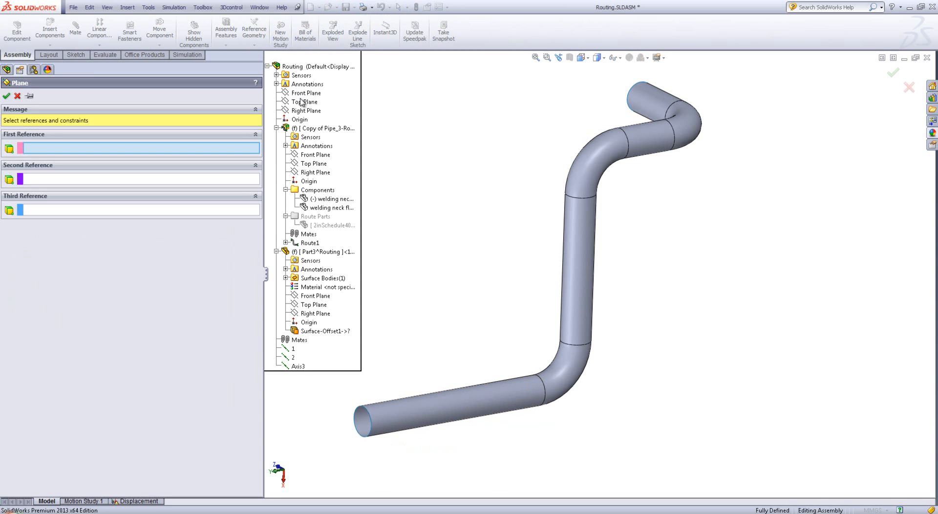
{"action": "left_click", "coordinate": [305, 112]}
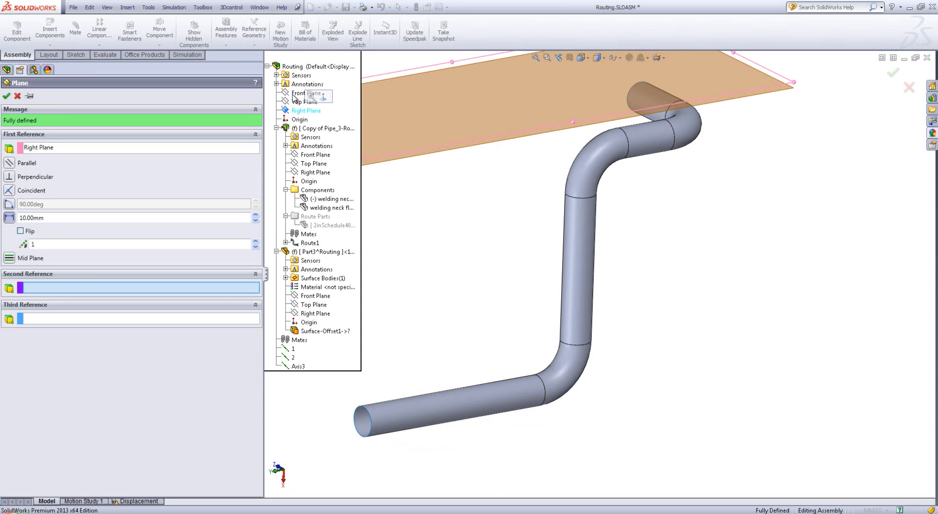
{"action": "left_click", "coordinate": [124, 151]}
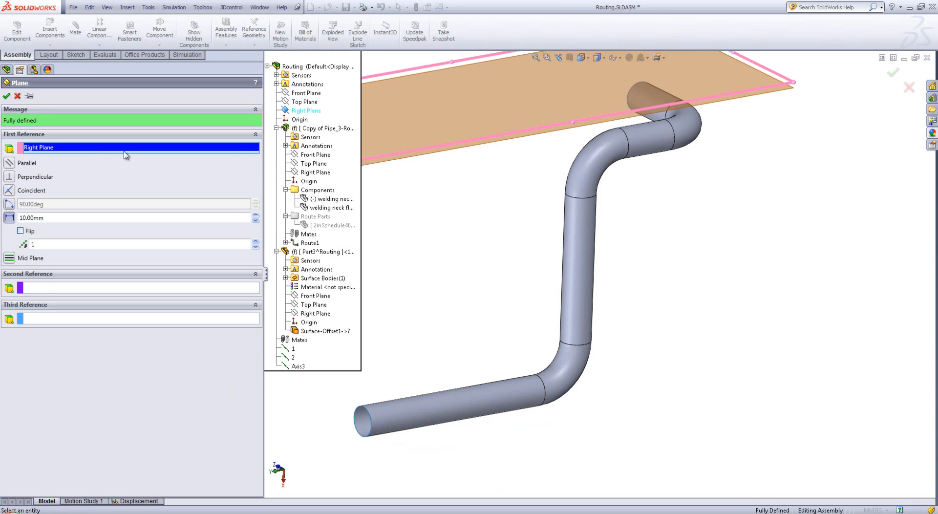
{"action": "left_click", "coordinate": [300, 103]}
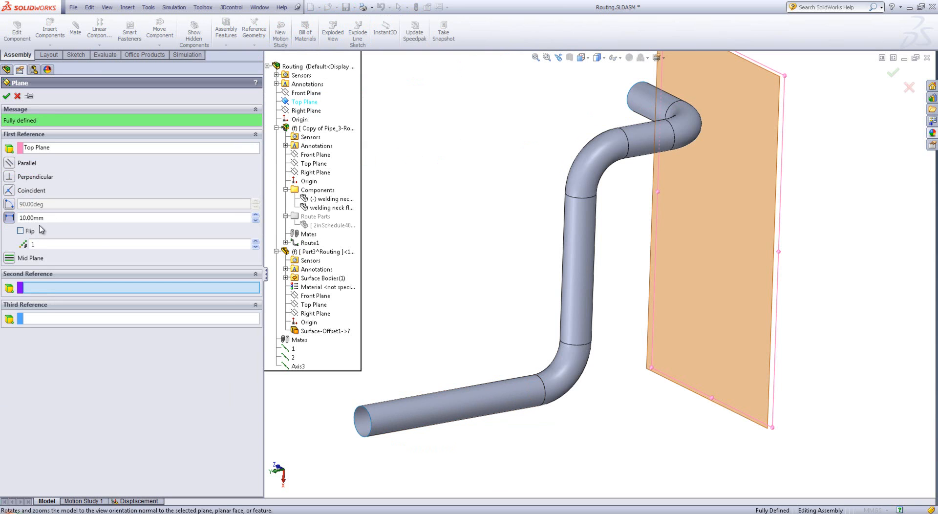
{"action": "left_click", "coordinate": [256, 215]}
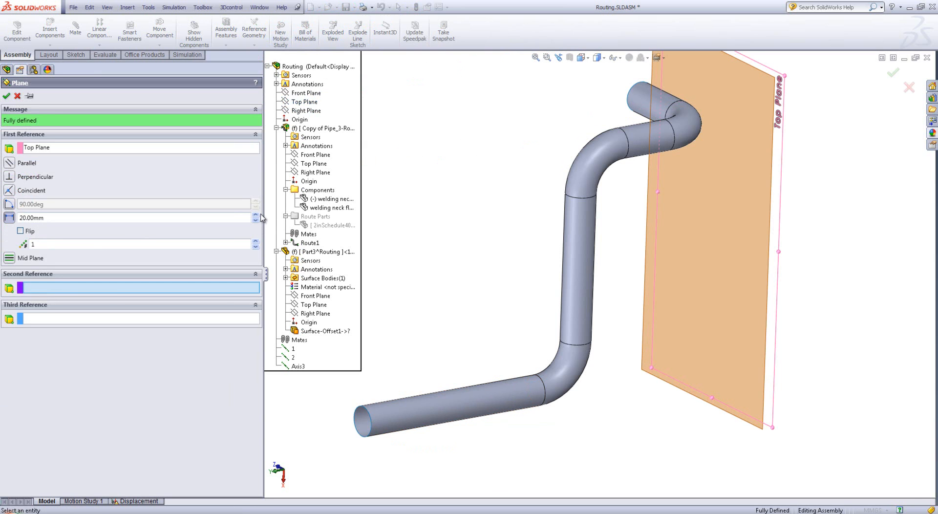
{"action": "left_click_drag", "start_coordinate": [255, 216], "coordinate": [257, 218]}
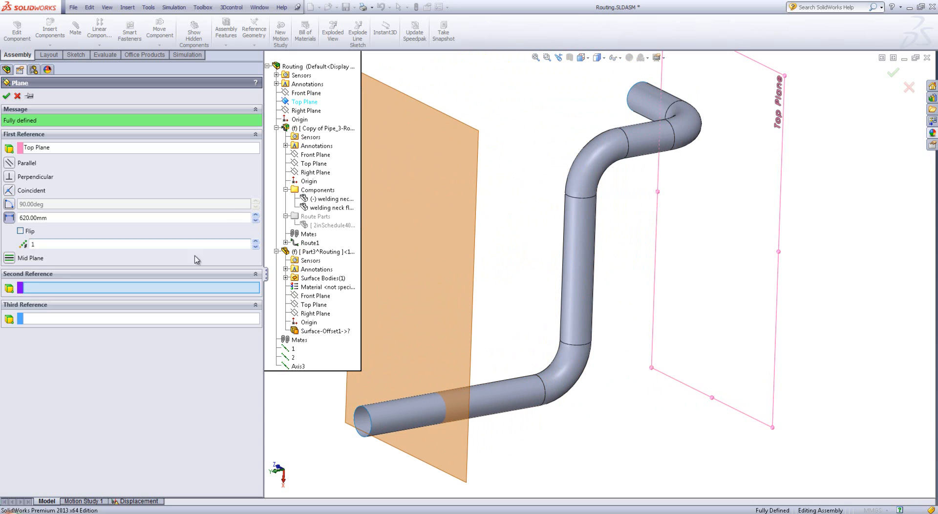
{"action": "left_click", "coordinate": [256, 220]}
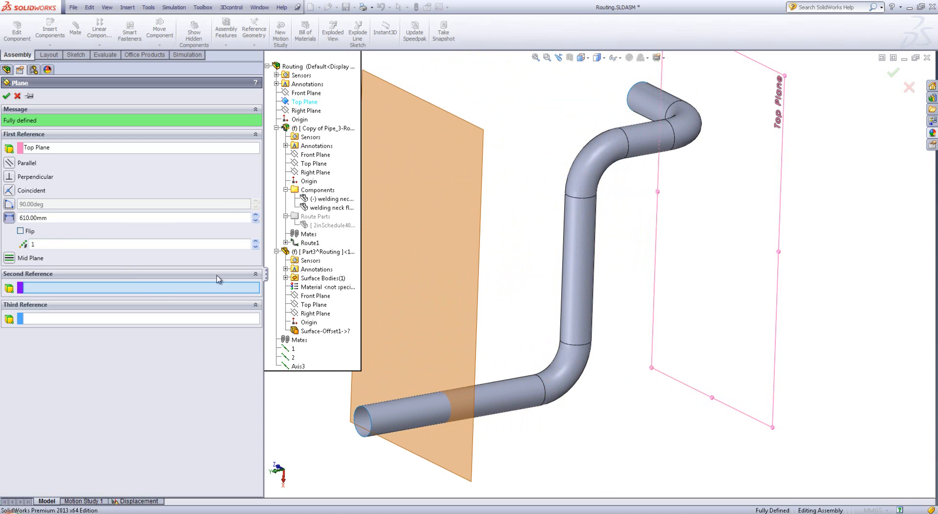
{"action": "left_click", "coordinate": [6, 97]}
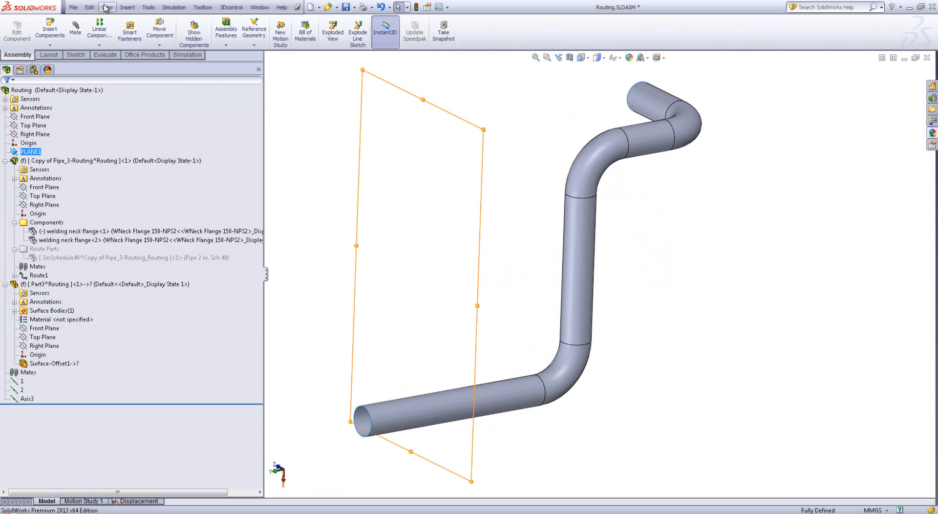
Open the Part3 surface part for editing within the assembly
{"action": "left_click", "coordinate": [128, 7]}
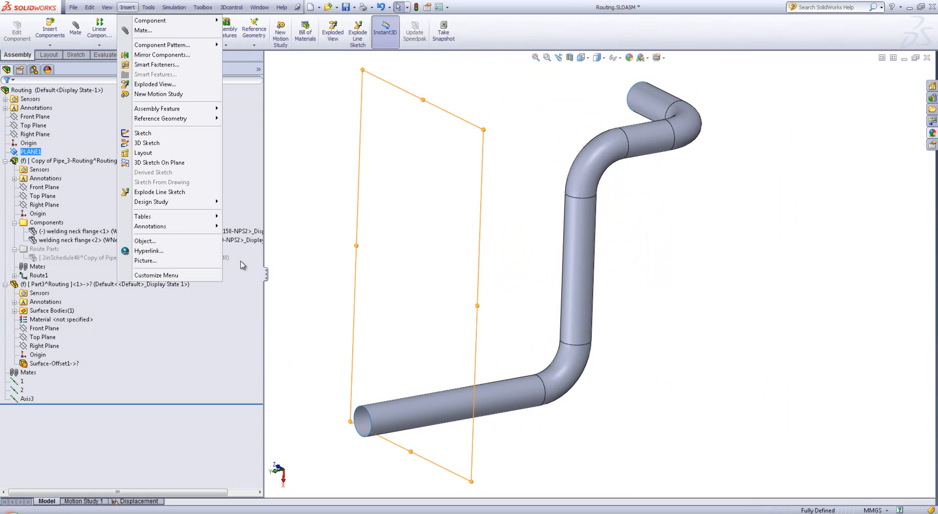
{"action": "left_click", "coordinate": [72, 287]}
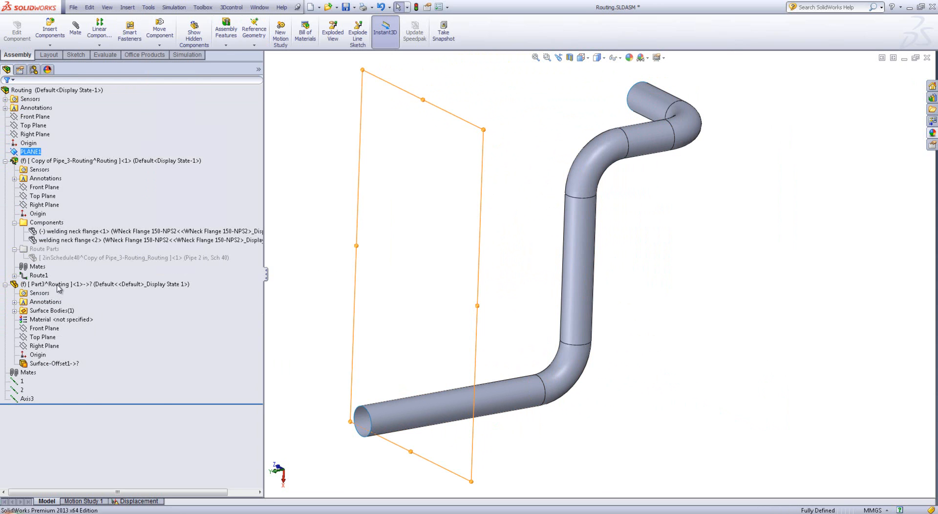
{"action": "right_click", "coordinate": [72, 287]}
{"action": "left_click", "coordinate": [121, 256]}
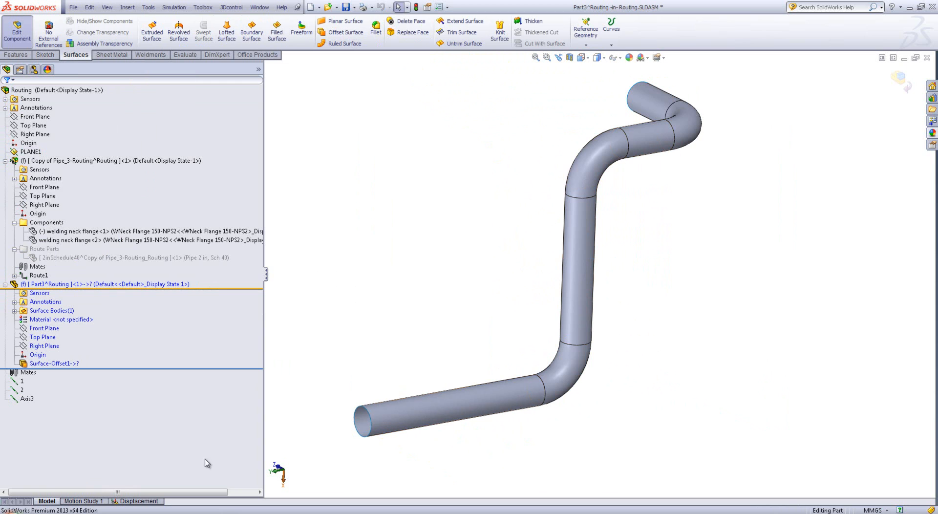
Create an Intersection split line on Surface-Offset1, using PLANE1 as the splitting plane
{"action": "left_click", "coordinate": [125, 8]}
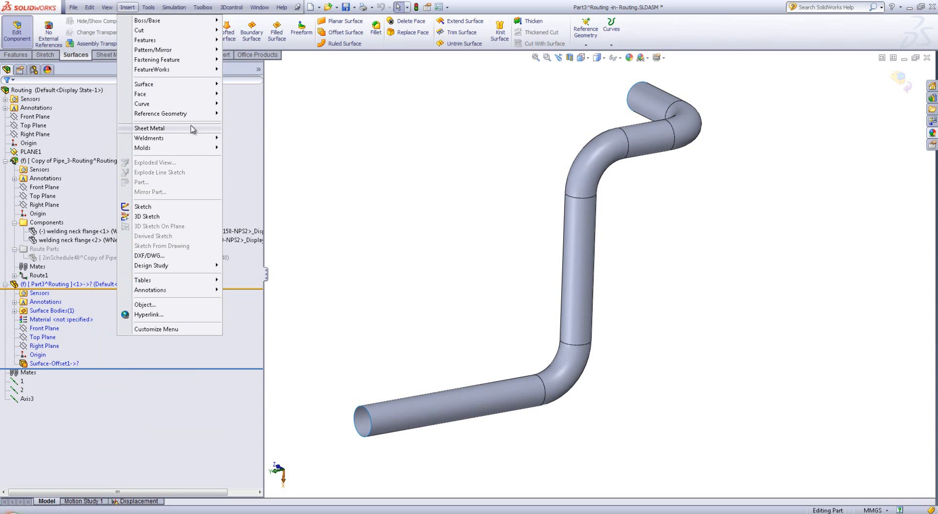
{"action": "mouse_move", "coordinate": [188, 104]}
{"action": "left_click", "coordinate": [237, 104]}
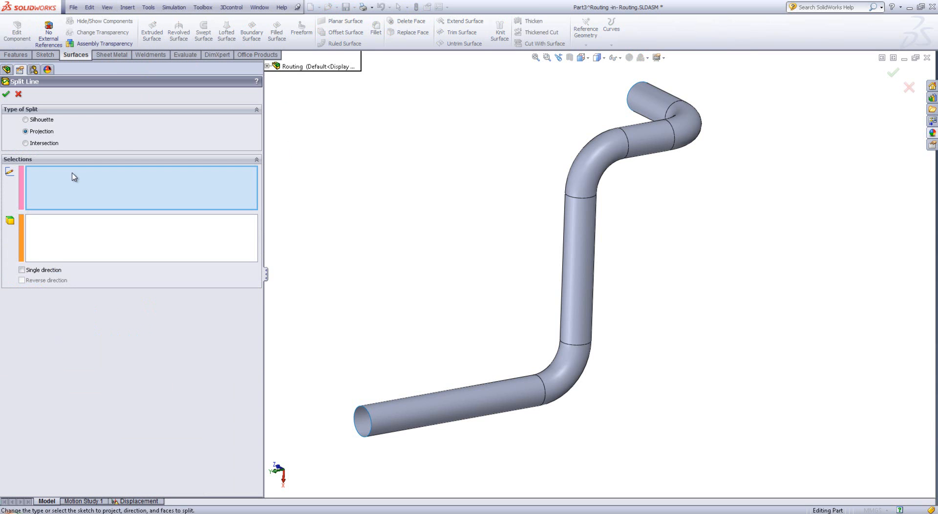
{"action": "left_click", "coordinate": [51, 143]}
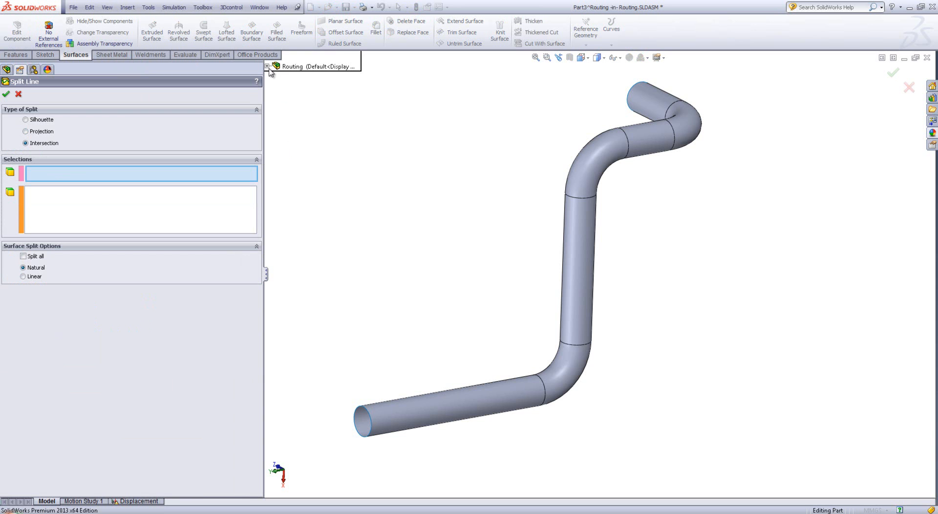
{"action": "left_click", "coordinate": [267, 67]}
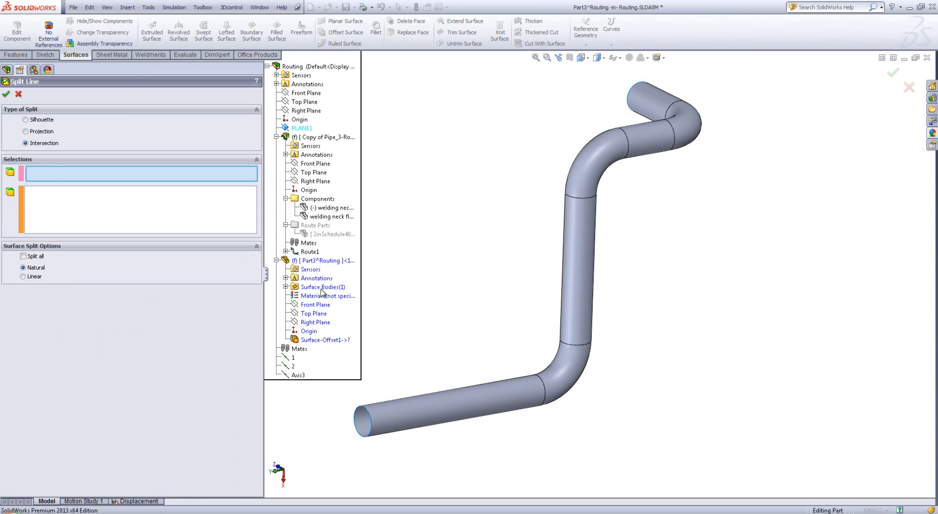
{"action": "left_click", "coordinate": [307, 341]}
{"action": "left_click", "coordinate": [91, 215]}
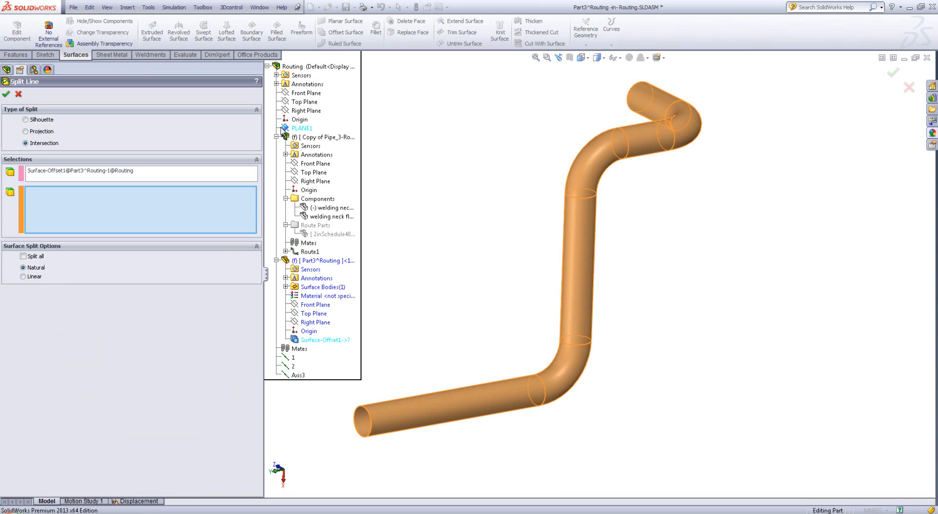
{"action": "left_click", "coordinate": [81, 169]}
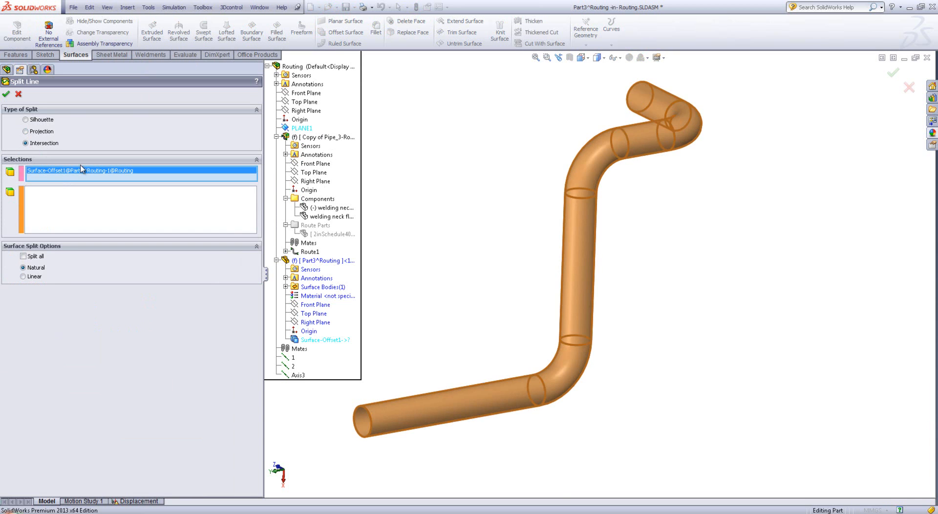
{"action": "left_click", "coordinate": [291, 129]}
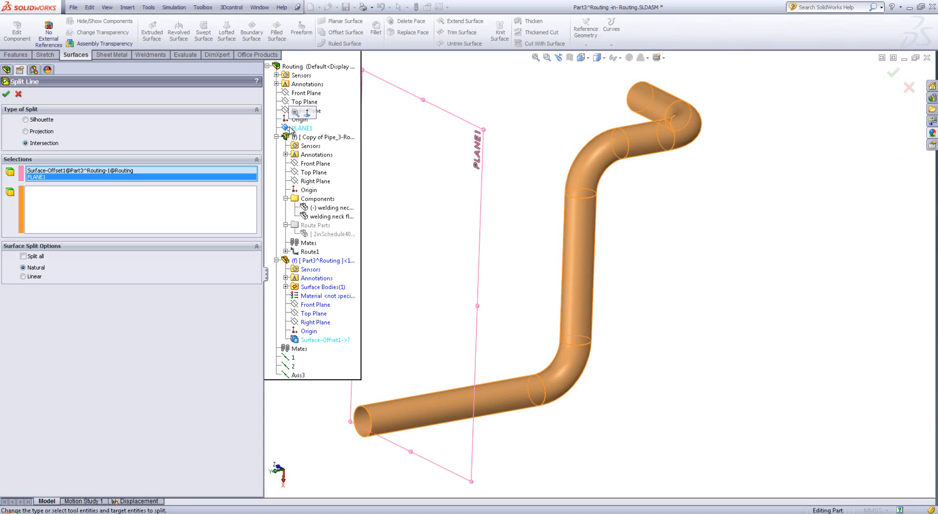
{"action": "left_click", "coordinate": [82, 171]}
{"action": "right_click", "coordinate": [82, 171]}
{"action": "left_click", "coordinate": [95, 188]}
{"action": "left_click", "coordinate": [323, 339]}
{"action": "left_click", "coordinate": [6, 94]}
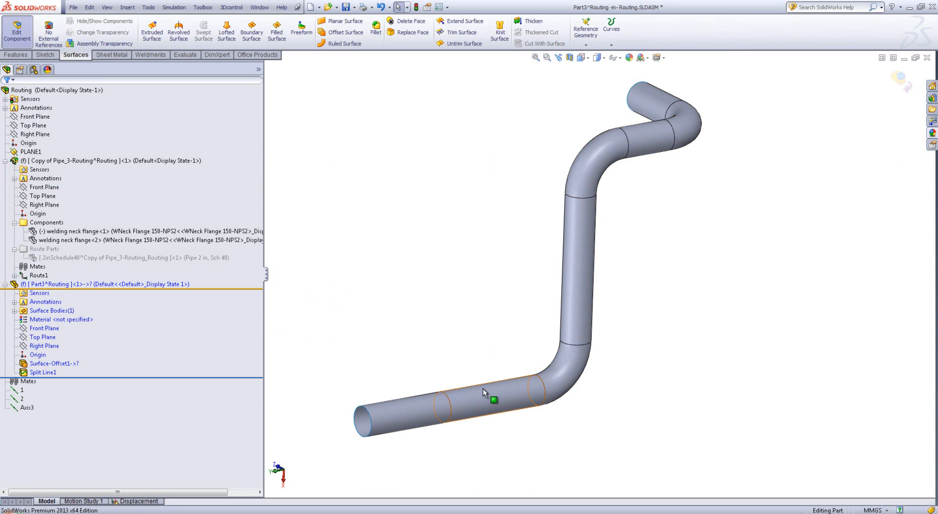
Examine the two faces on either side of the split line and the circular edge between them on the lower straight pipe
{"action": "left_click", "coordinate": [482, 390]}
{"action": "left_click", "coordinate": [408, 414]}
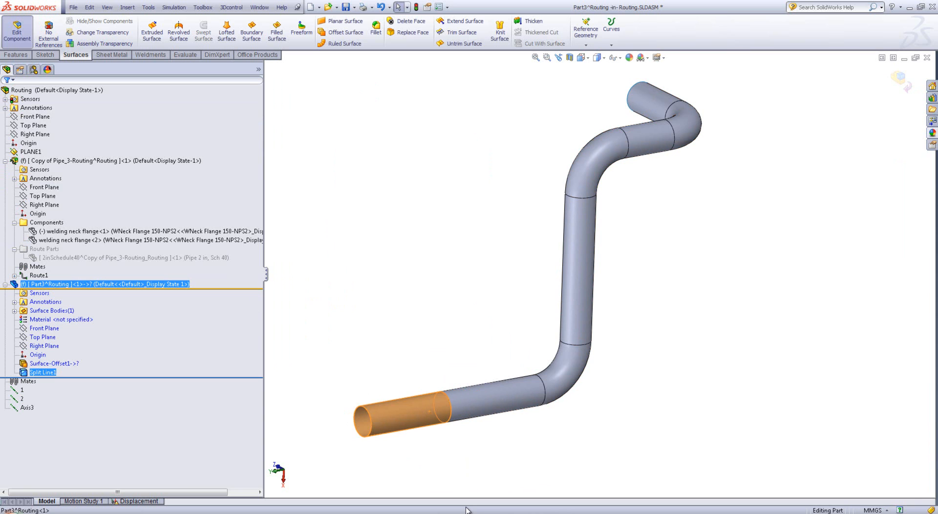
{"action": "left_click", "coordinate": [421, 248]}
{"action": "left_click", "coordinate": [478, 408]}
{"action": "left_click", "coordinate": [418, 413]}
{"action": "left_click", "coordinate": [475, 392]}
{"action": "left_click", "coordinate": [472, 439]}
{"action": "left_click", "coordinate": [449, 406]}
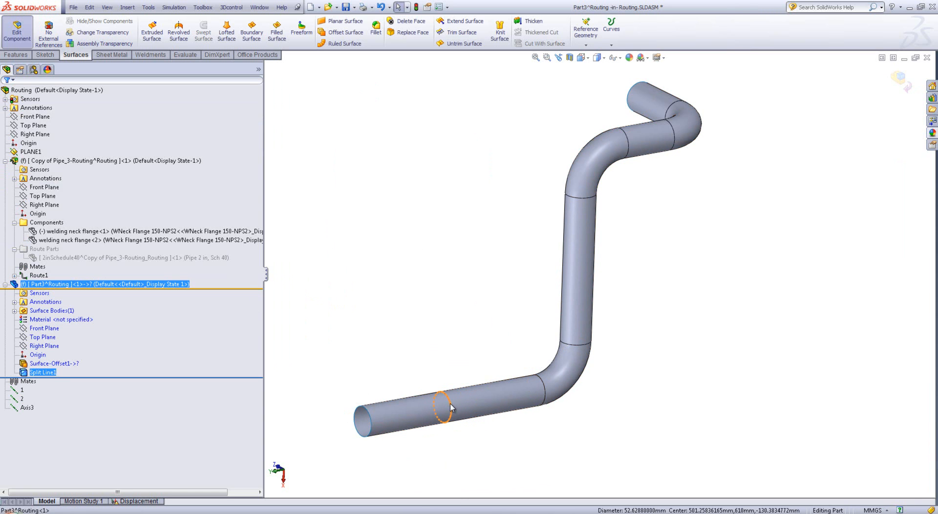
{"action": "left_click", "coordinate": [430, 364]}
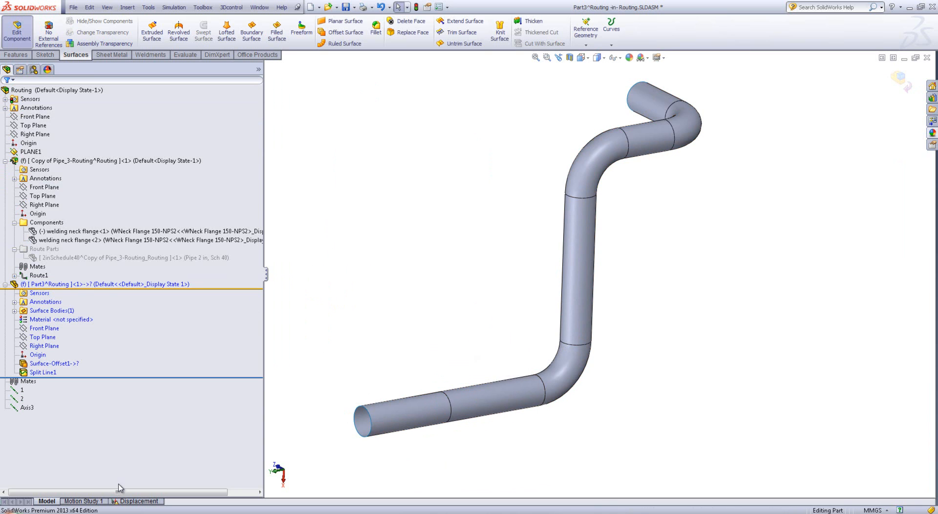
Return to the Displacement study and display the Stress4 Z normal plot
{"action": "left_click", "coordinate": [120, 502]}
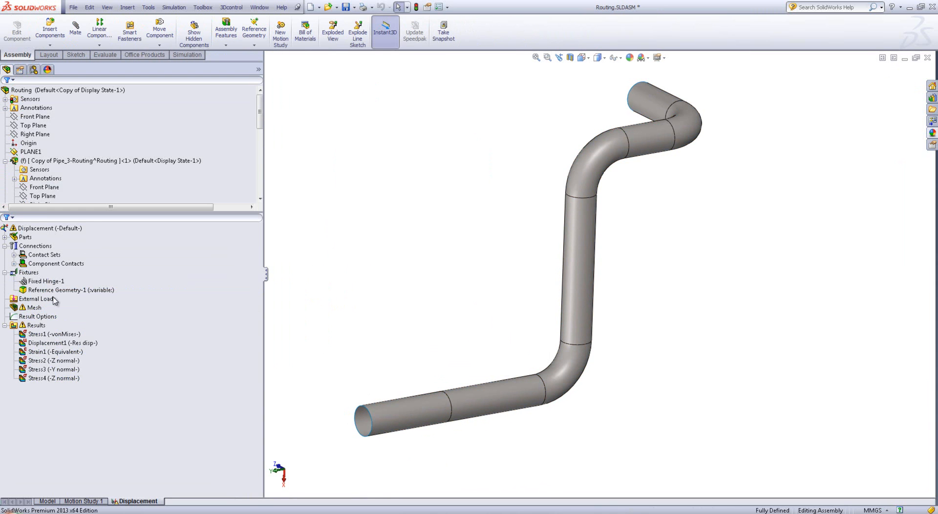
{"action": "double_click", "coordinate": [42, 378]}
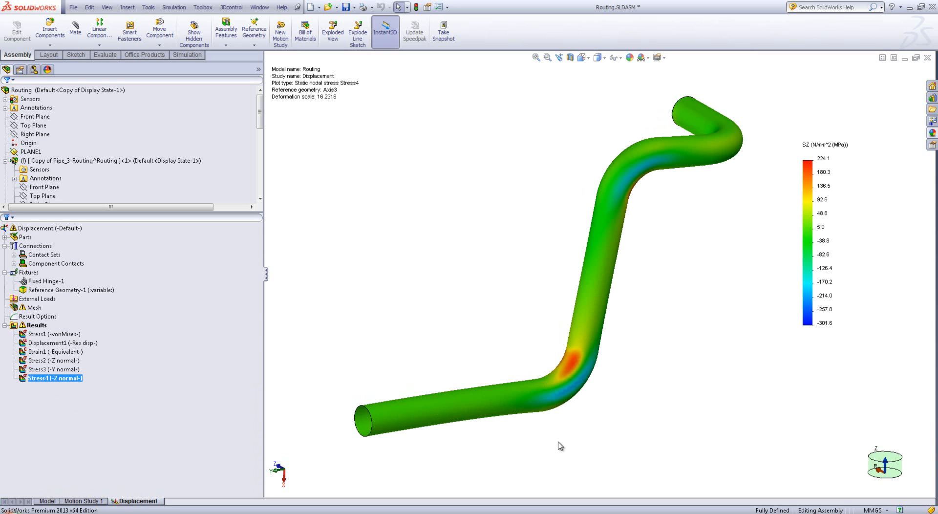
Display the Stress2 Z normal plot and probe it on the split line's circular edge of the lower straight pipe
{"action": "double_click", "coordinate": [43, 361]}
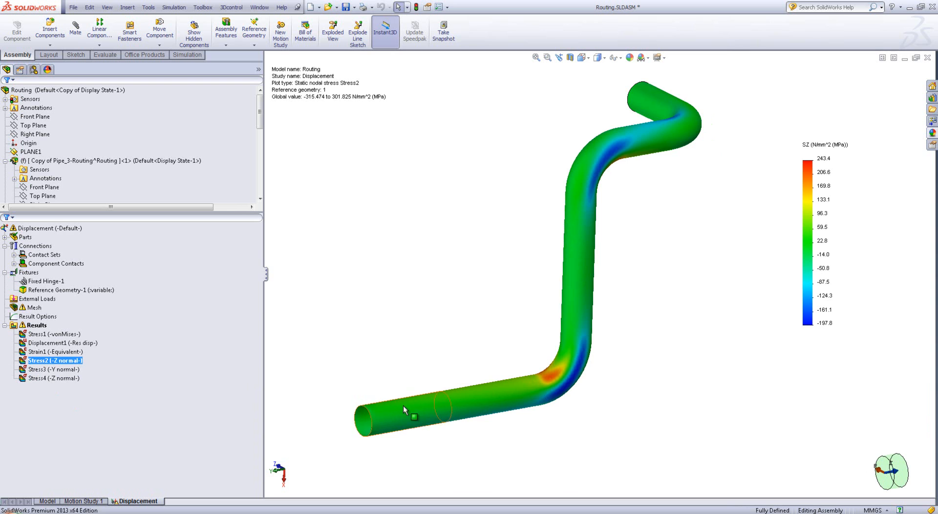
{"action": "scroll", "coordinate": [479, 379], "scroll_direction": "down", "scroll_amount": 3}
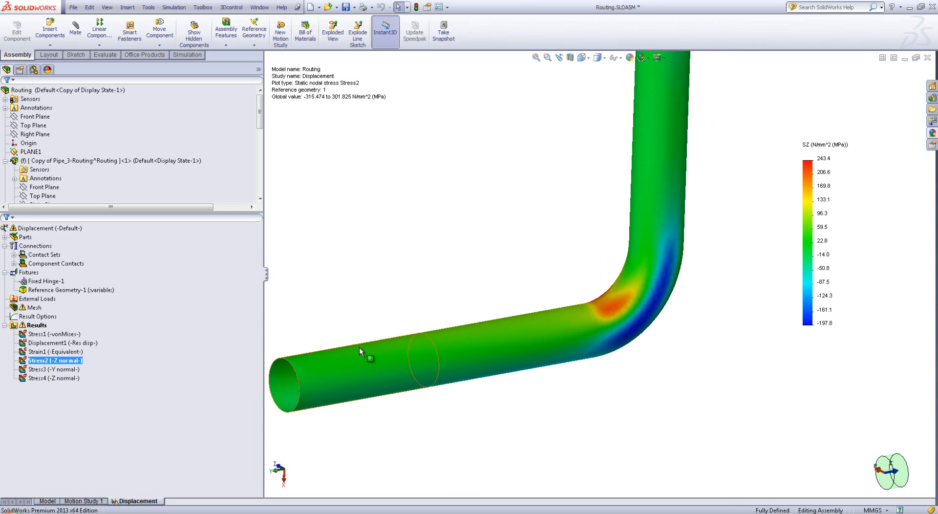
{"action": "left_click", "coordinate": [440, 363]}
{"action": "left_click", "coordinate": [418, 374]}
{"action": "right_click", "coordinate": [40, 361]}
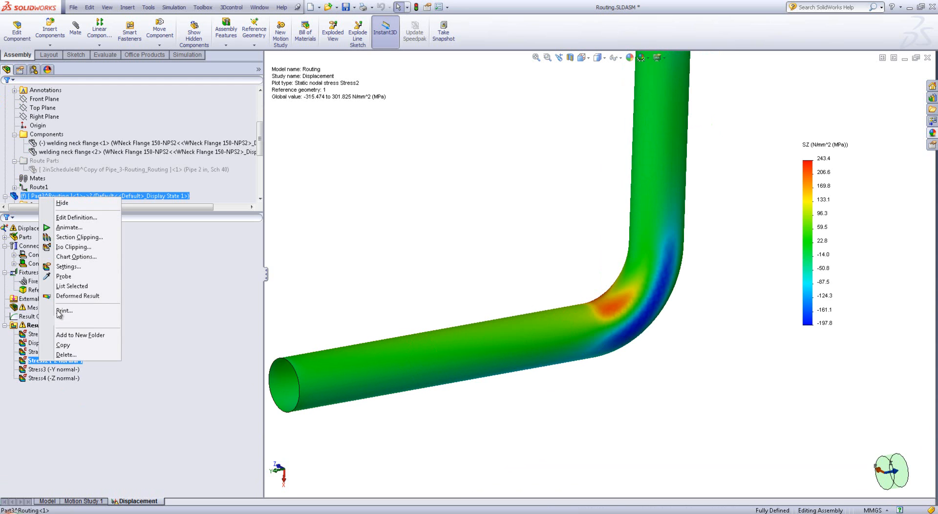
{"action": "left_click", "coordinate": [71, 277]}
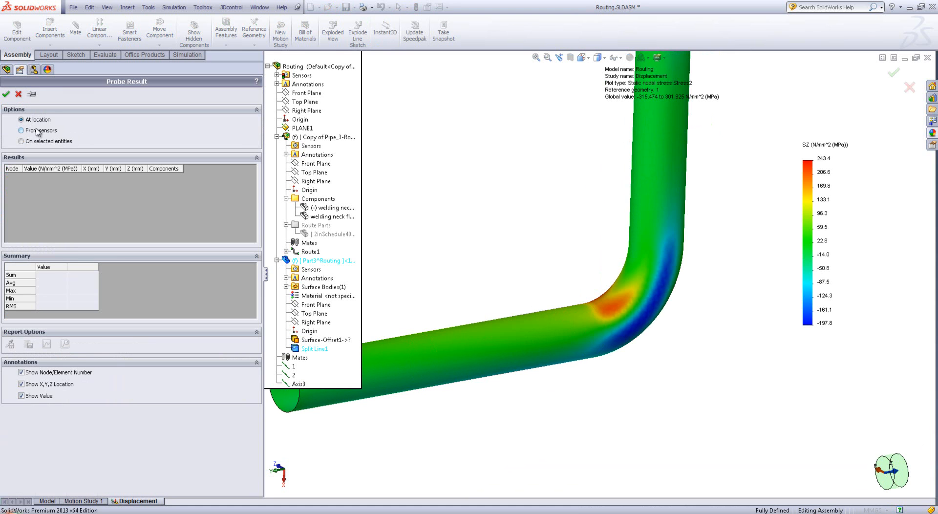
{"action": "left_click", "coordinate": [50, 143]}
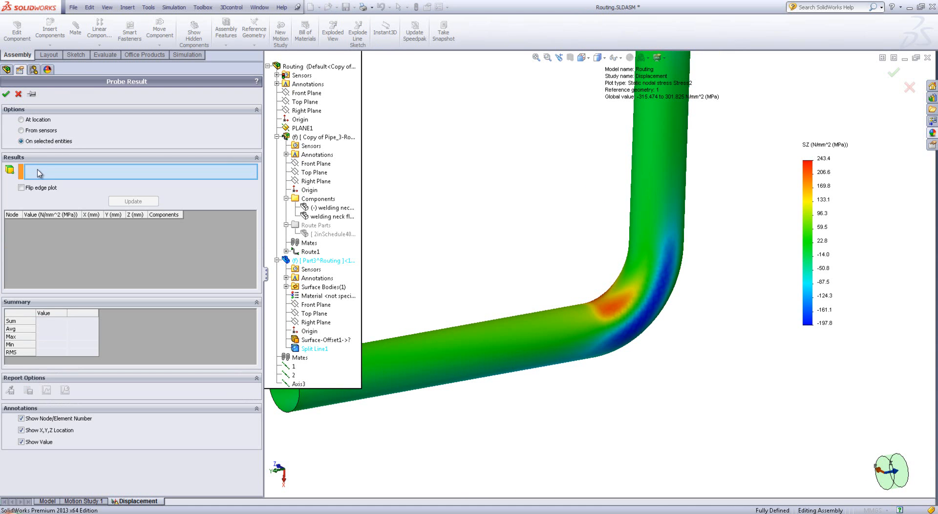
{"action": "left_click", "coordinate": [438, 359]}
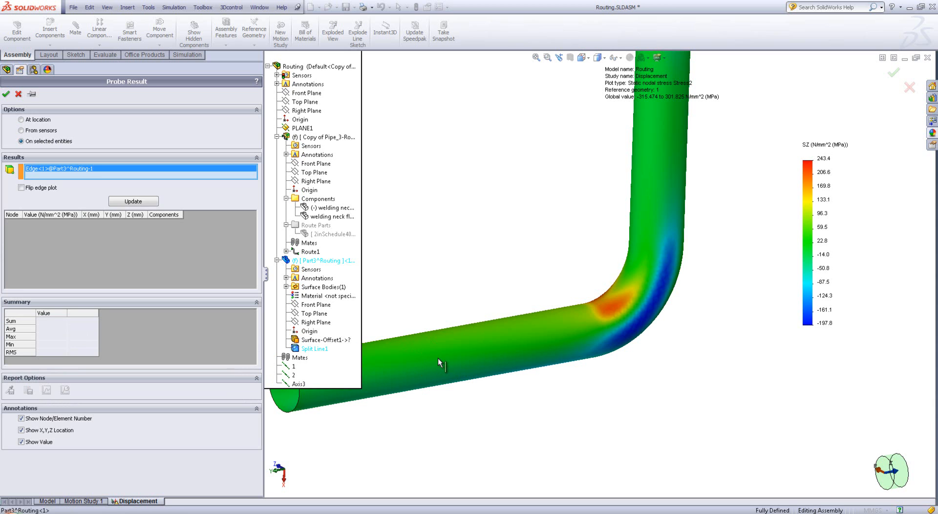
{"action": "left_click", "coordinate": [132, 201]}
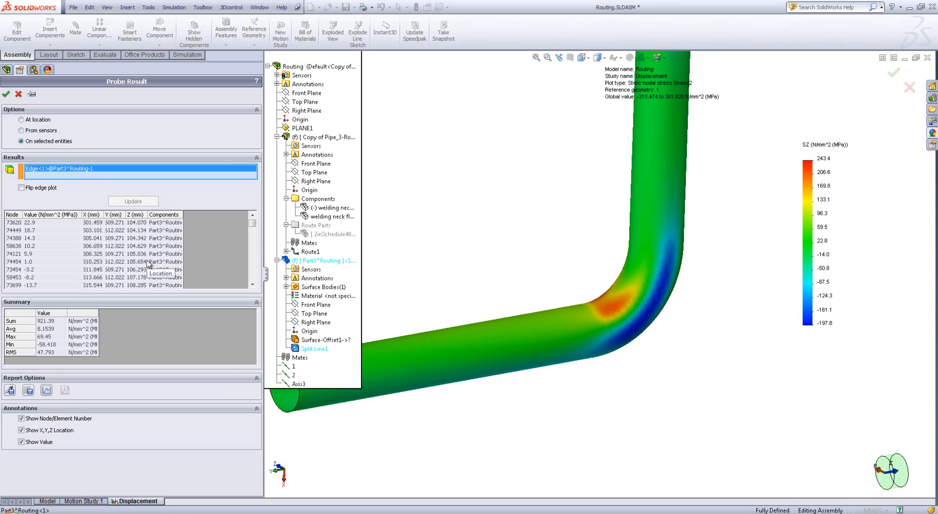
Graph the probed stress around the split edge, enlarge the edge plot to examine it, and finish the probe
{"action": "mouse_move", "coordinate": [254, 223]}
{"action": "left_mouse_down"}
{"action": "mouse_move", "coordinate": [254, 284]}
{"action": "mouse_move", "coordinate": [252, 223]}
{"action": "left_mouse_up"}
{"action": "left_click", "coordinate": [46, 390]}
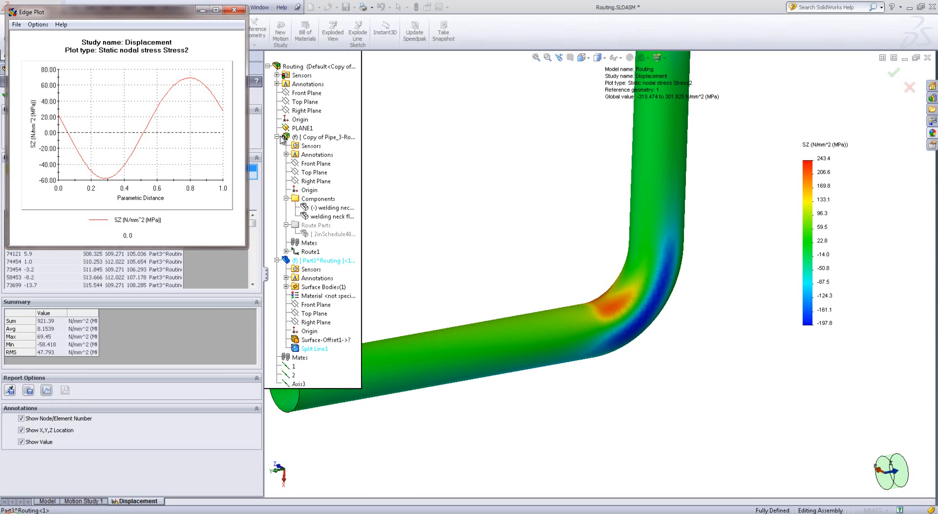
{"action": "left_click_drag", "start_coordinate": [244, 248], "coordinate": [595, 444]}
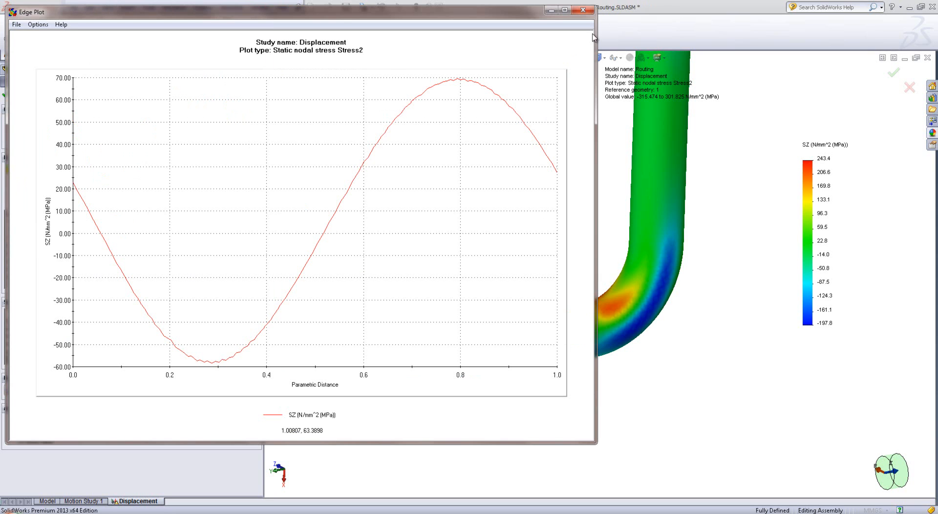
{"action": "left_click", "coordinate": [582, 11]}
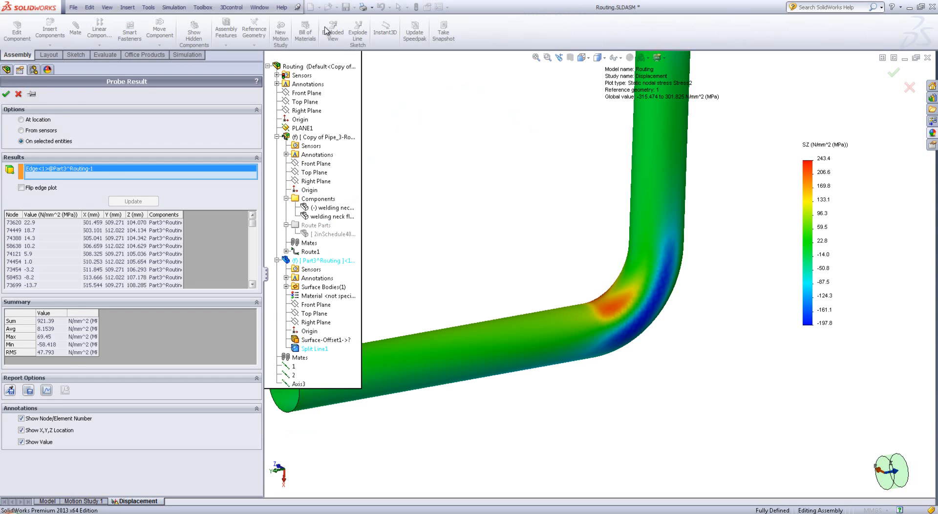
{"action": "left_click", "coordinate": [6, 94]}
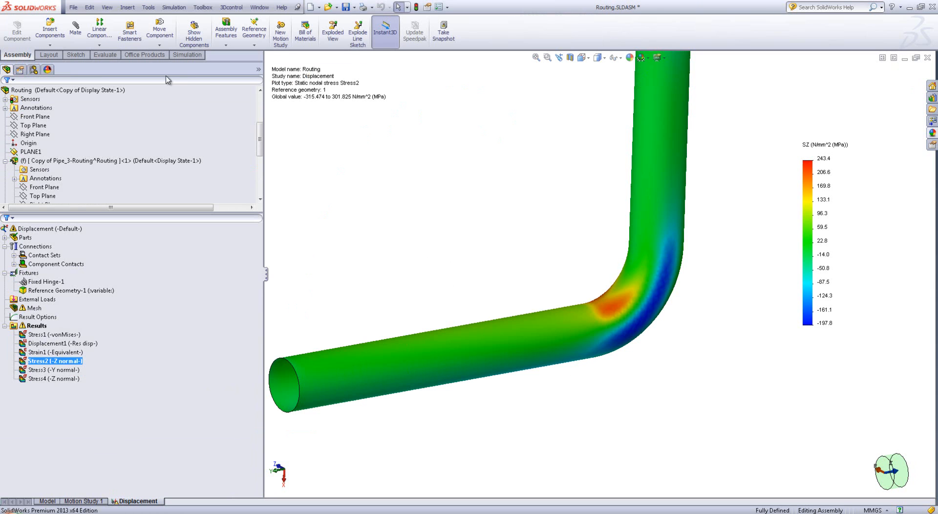
Duplicate the Displacement study as a new study named Force, using the Default configuration
{"action": "left_click", "coordinate": [131, 481]}
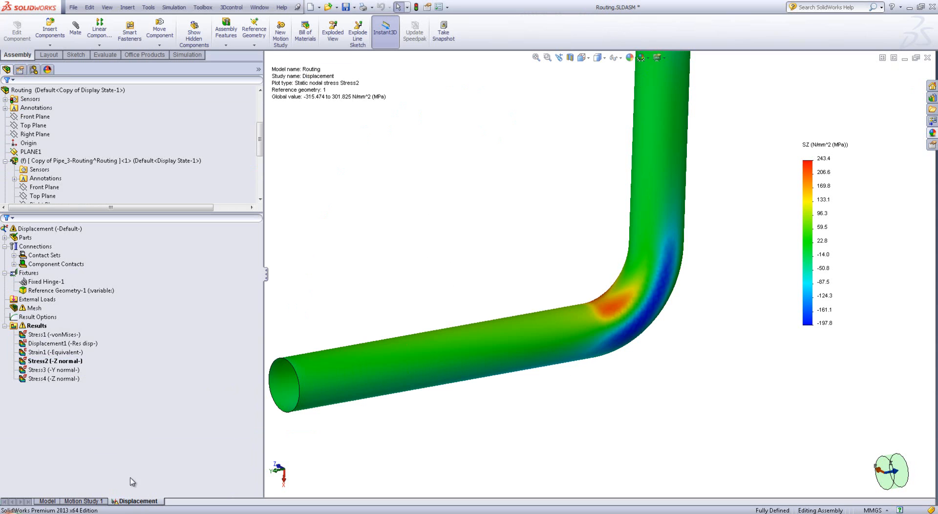
{"action": "right_click", "coordinate": [137, 501]}
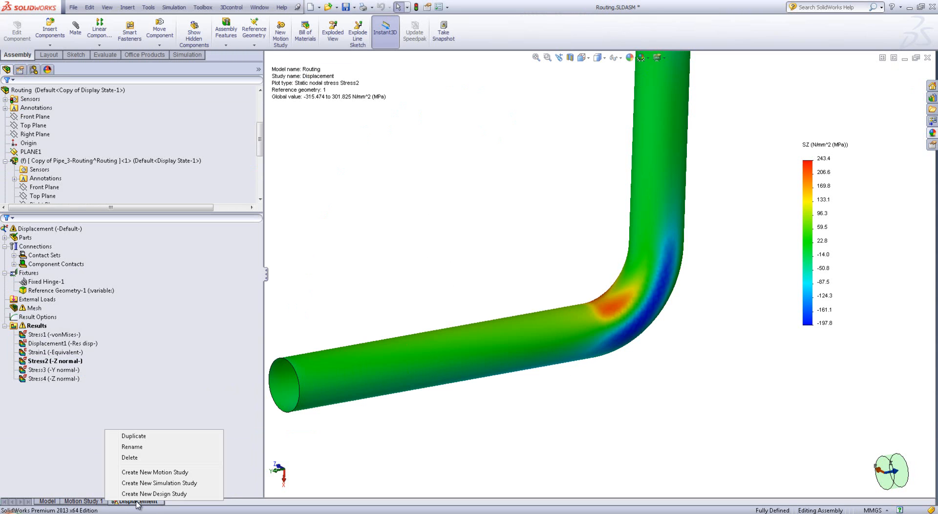
{"action": "left_click", "coordinate": [157, 435]}
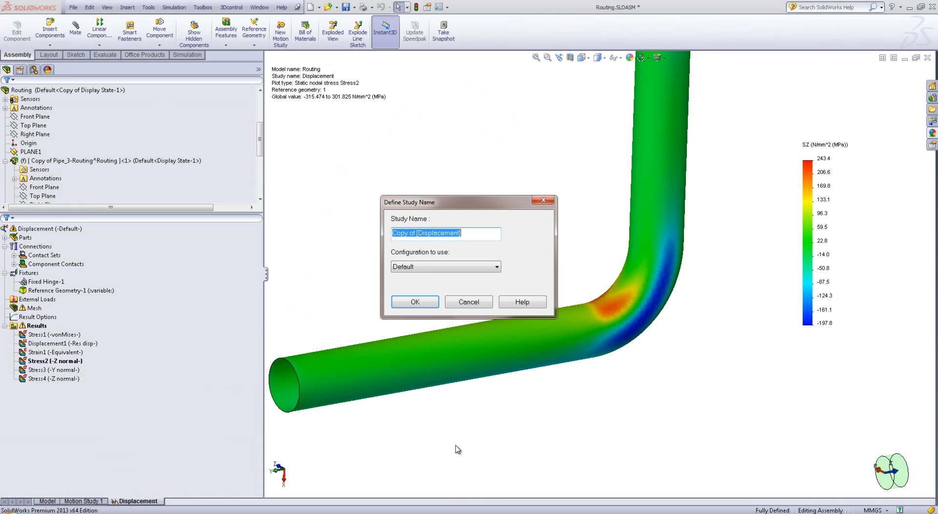
{"action": "type", "text": "Force"}
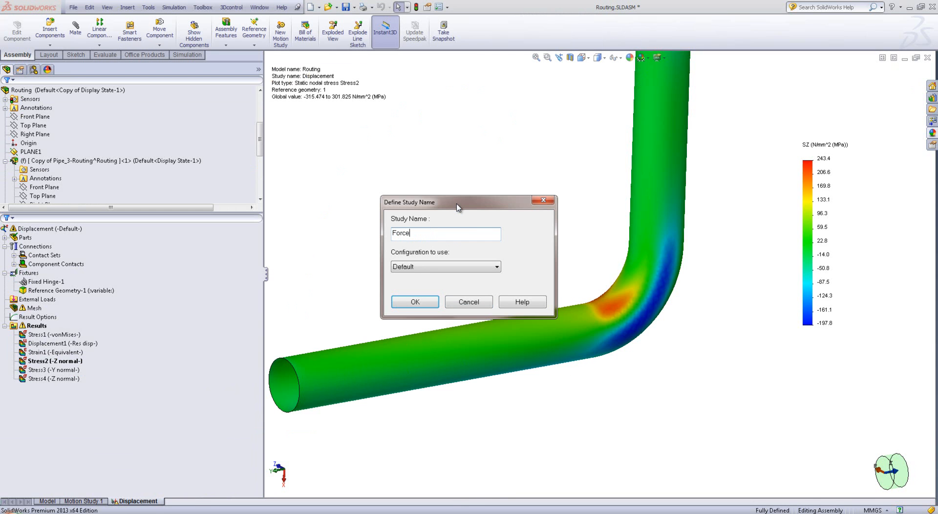
{"action": "key", "text": "Return"}
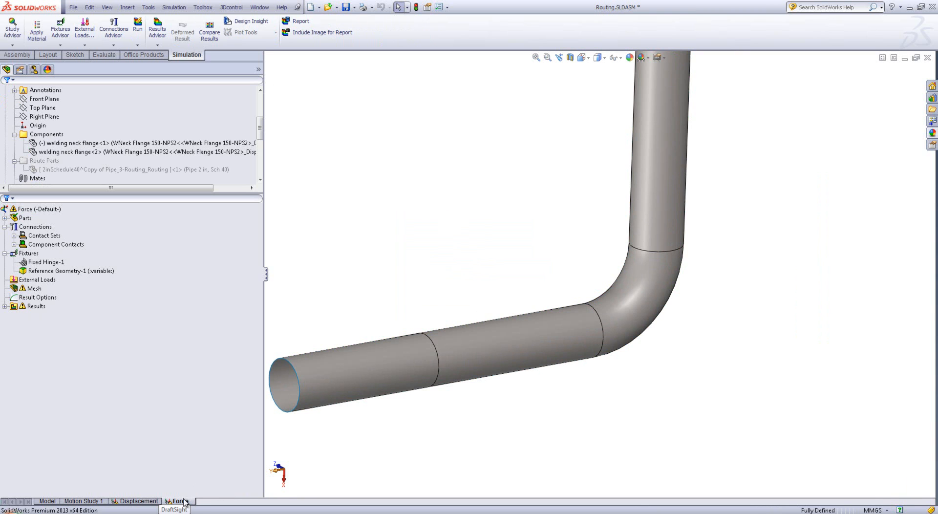
Delete the Reference Geometry-1 fixture from the Force study
{"action": "right_click", "coordinate": [52, 272]}
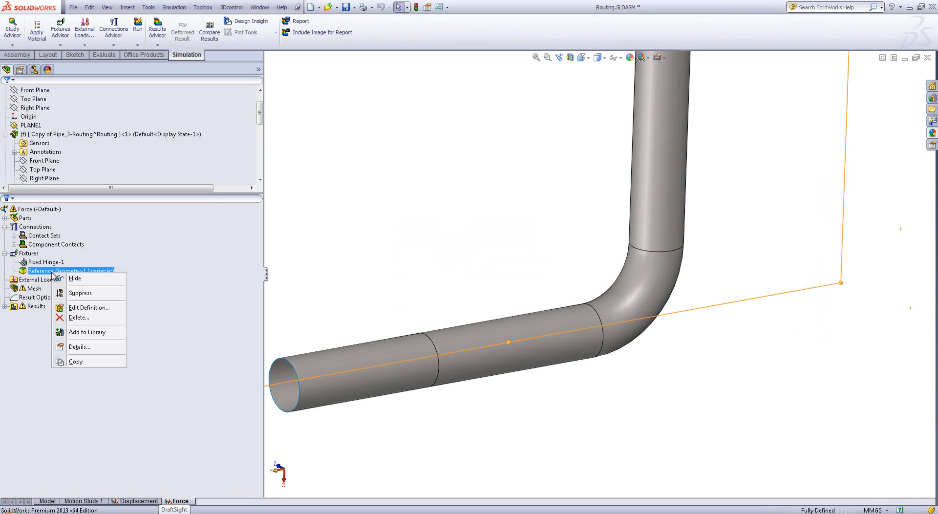
{"action": "left_click", "coordinate": [78, 317]}
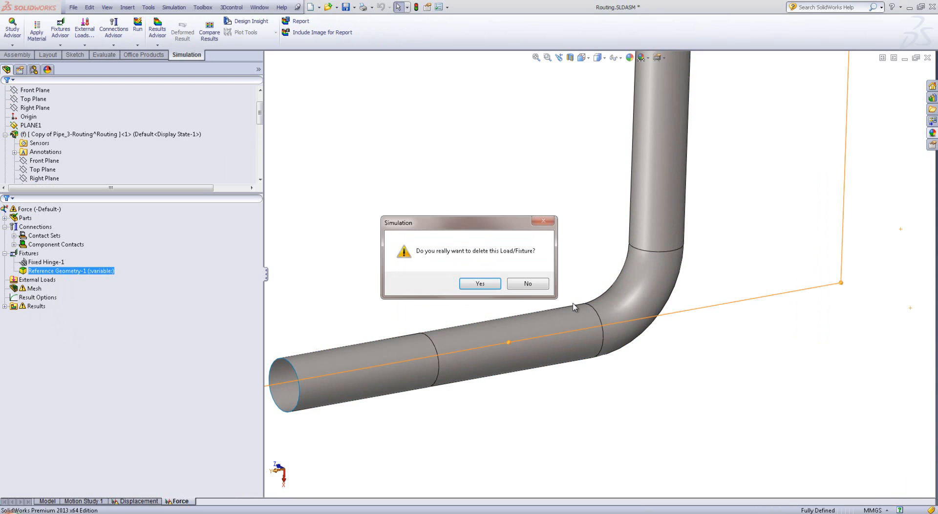
{"action": "left_click", "coordinate": [489, 280]}
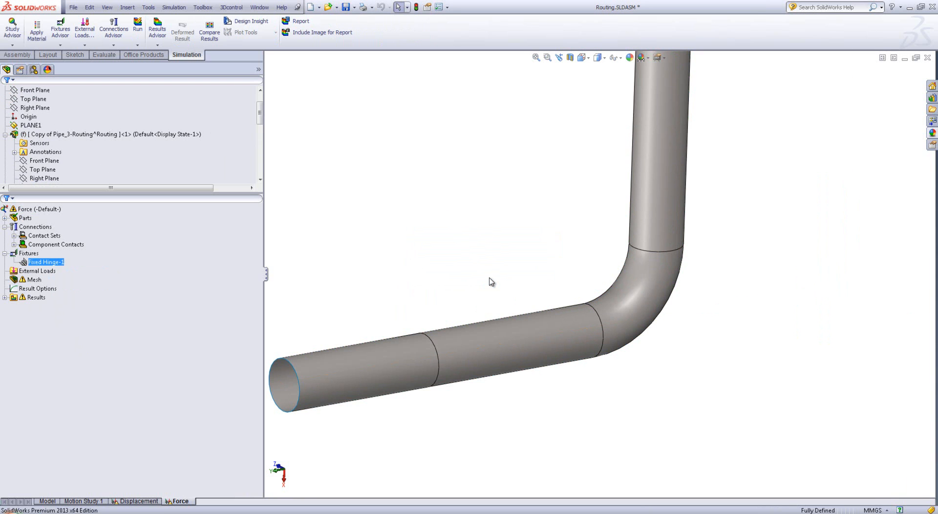
Show both welding neck flanges in the assembly model
{"action": "right_click", "coordinate": [33, 266]}
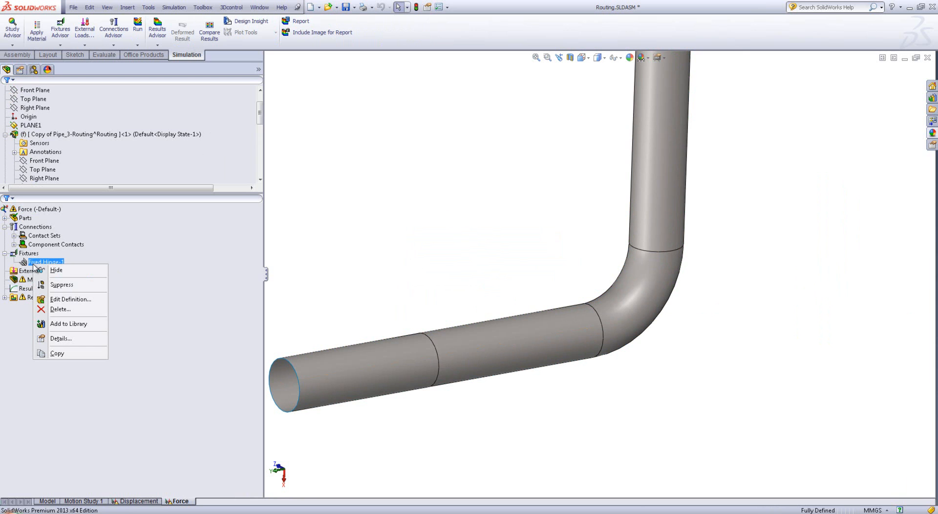
{"action": "left_click", "coordinate": [232, 318]}
{"action": "left_click", "coordinate": [48, 501]}
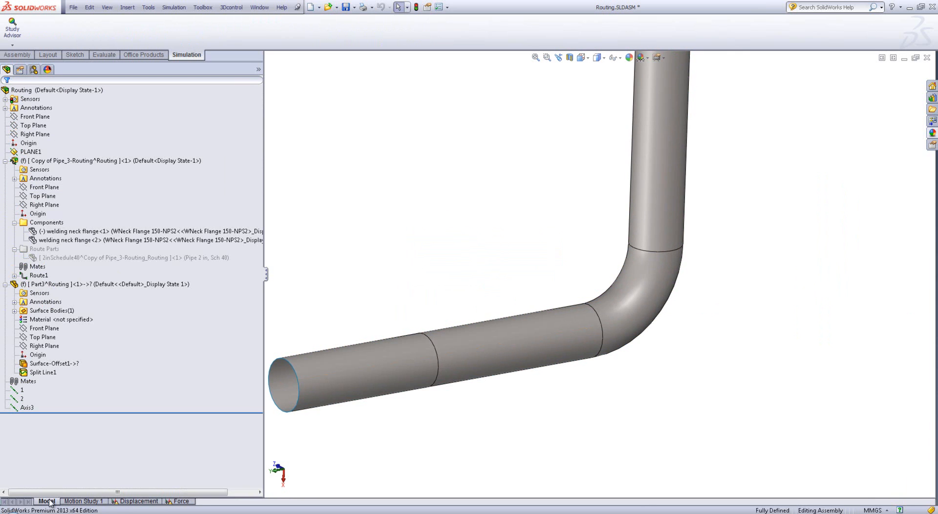
{"action": "right_click", "coordinate": [43, 232]}
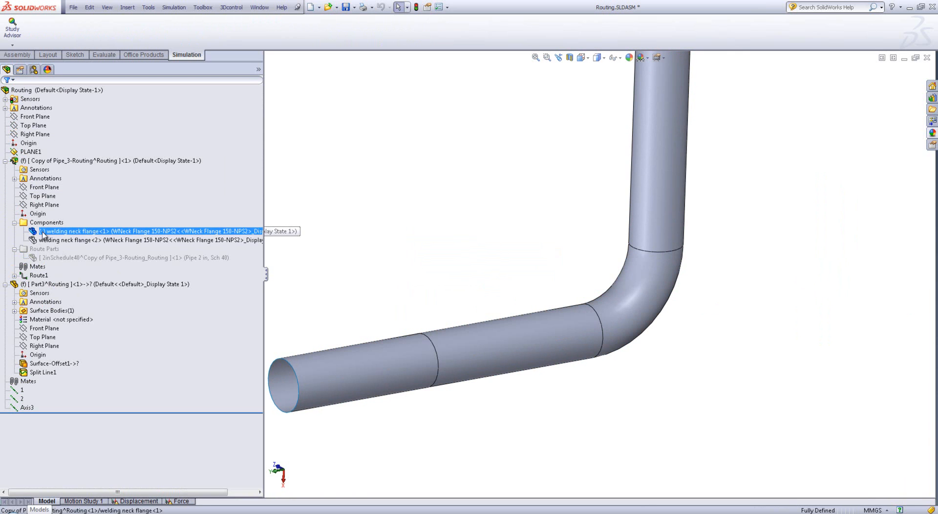
{"action": "left_click", "coordinate": [83, 204]}
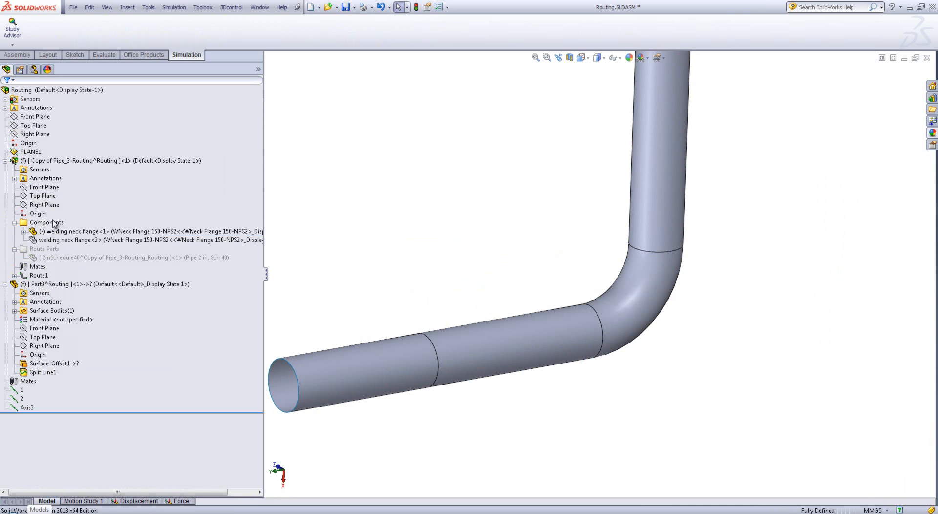
{"action": "right_click", "coordinate": [48, 240]}
{"action": "left_click", "coordinate": [76, 211]}
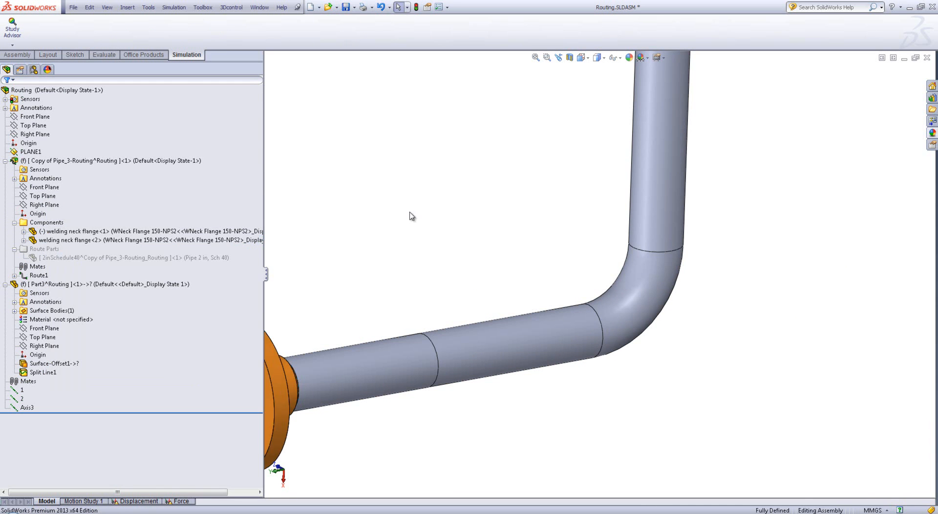
Extend the Force study's Fixed Hinge-1 fixture to the four bolt hole faces of welding neck flange<1>
{"action": "left_click", "coordinate": [179, 501]}
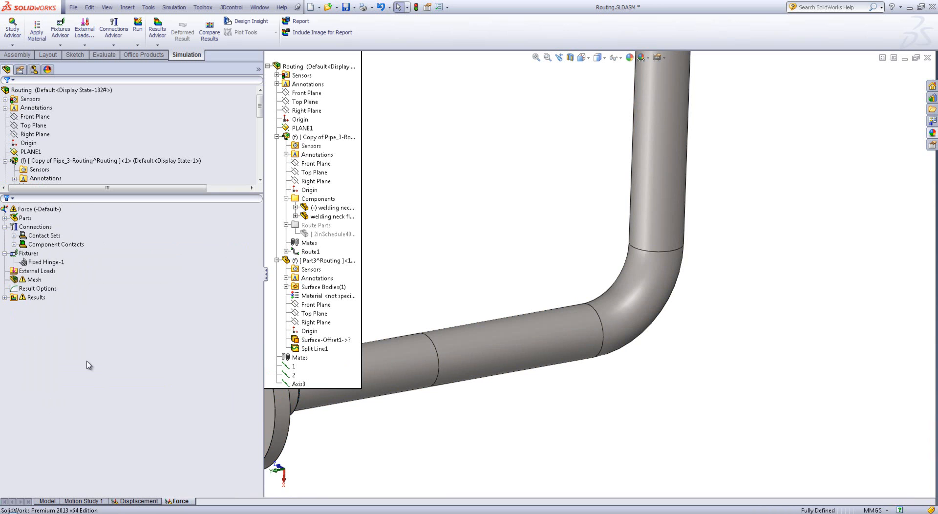
{"action": "right_click", "coordinate": [32, 262]}
{"action": "left_click", "coordinate": [52, 299]}
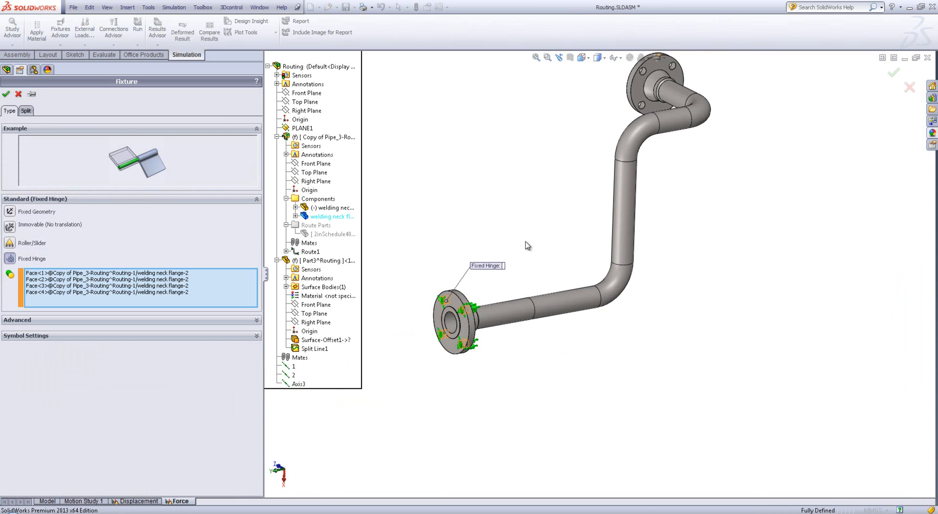
{"action": "scroll", "coordinate": [616, 176], "scroll_direction": "down", "scroll_amount": 3}
{"action": "scroll", "coordinate": [623, 288], "scroll_direction": "down", "scroll_amount": 3}
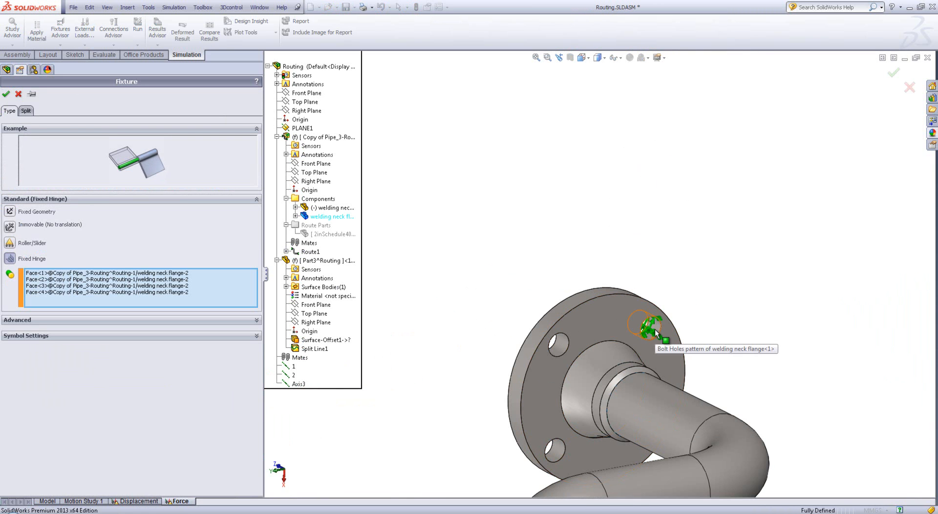
{"action": "left_click", "coordinate": [656, 333]}
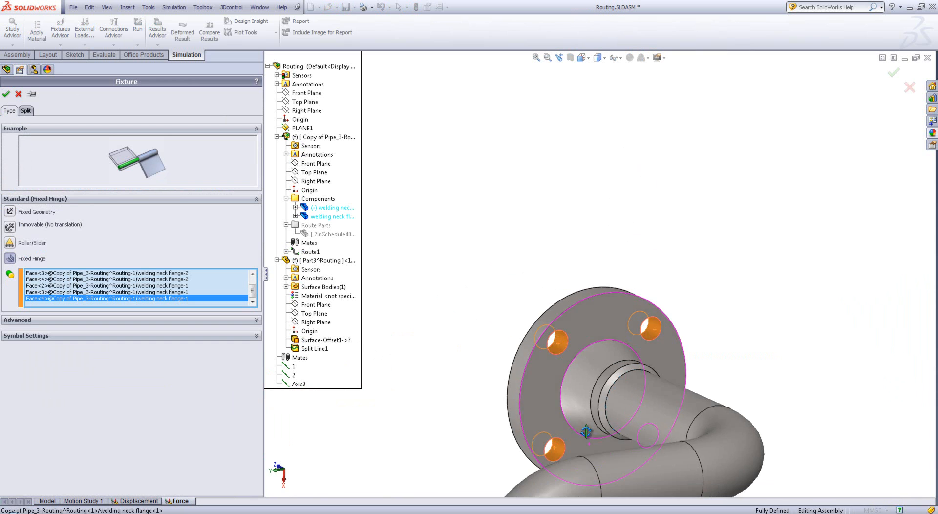
{"action": "middle_click_drag", "start_coordinate": [586, 431], "coordinate": [548, 437]}
{"action": "left_click", "coordinate": [653, 445]}
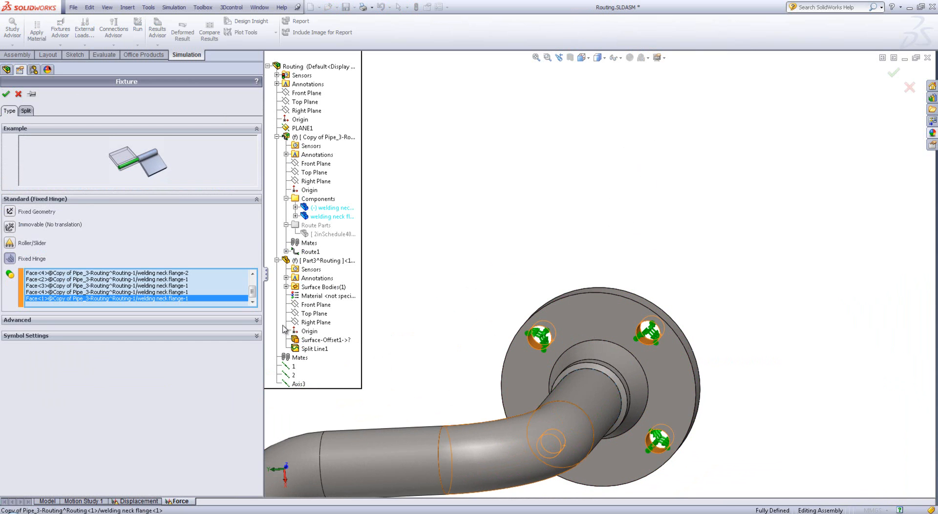
{"action": "left_click", "coordinate": [6, 94]}
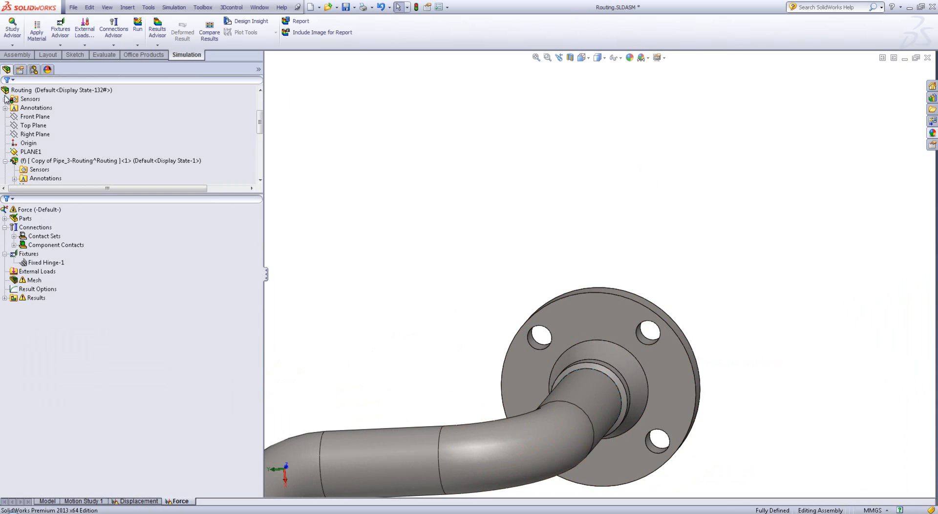
Start a force load in the Force study and select the eight outer pipe faces between the two flanges
{"action": "right_click", "coordinate": [45, 273]}
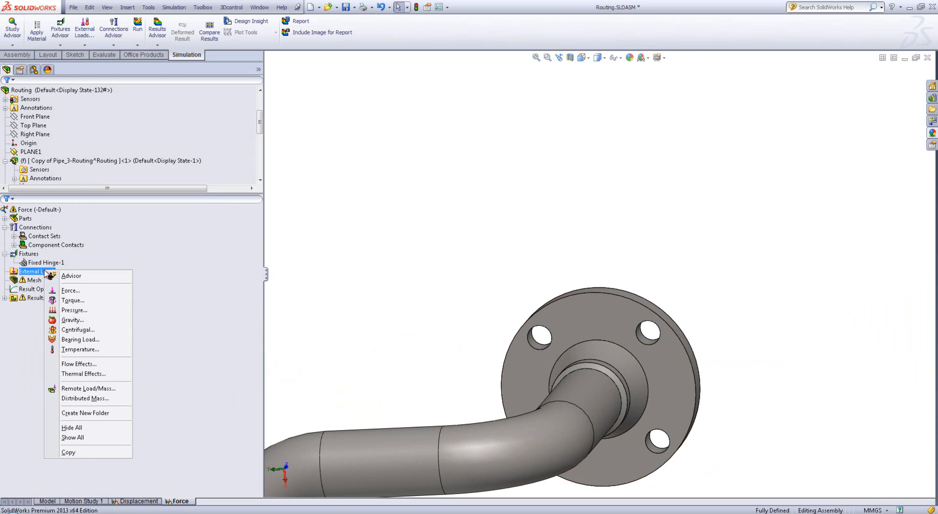
{"action": "left_click", "coordinate": [73, 287]}
{"action": "scroll", "coordinate": [471, 266], "scroll_direction": "up", "scroll_amount": 10}
{"action": "scroll", "coordinate": [513, 317], "scroll_direction": "down", "scroll_amount": 3}
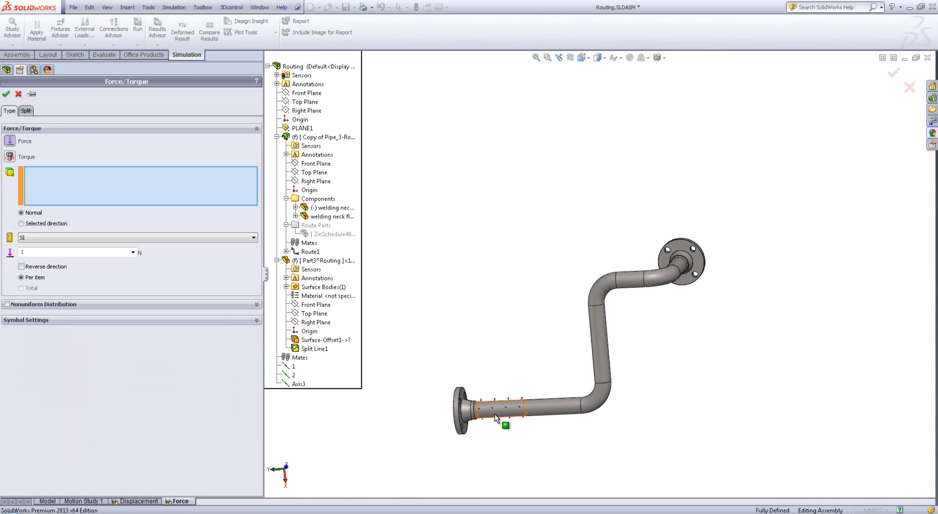
{"action": "left_click", "coordinate": [494, 414]}
{"action": "left_click", "coordinate": [549, 415]}
{"action": "left_click", "coordinate": [601, 396]}
{"action": "left_click", "coordinate": [600, 347]}
{"action": "left_click", "coordinate": [604, 291]}
{"action": "left_click", "coordinate": [628, 285]}
{"action": "left_click", "coordinate": [676, 270]}
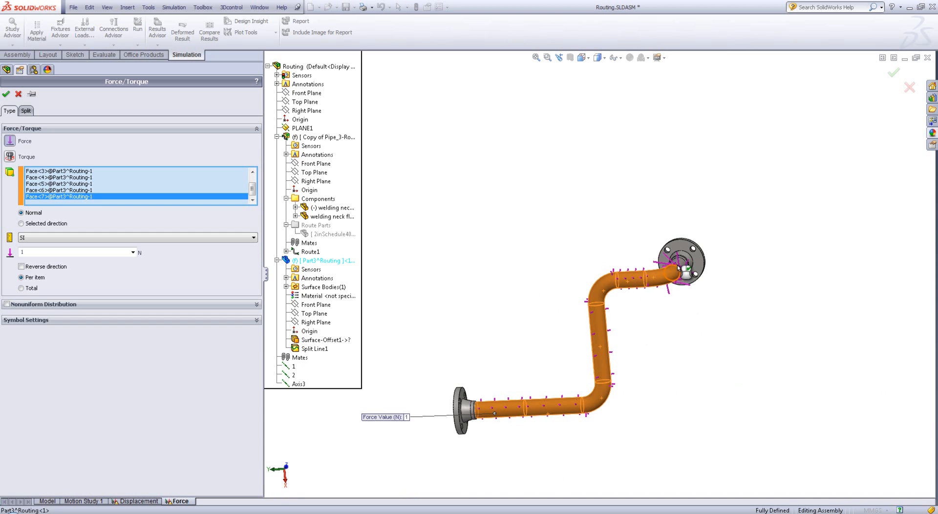
{"action": "middle_click_drag", "start_coordinate": [682, 275], "coordinate": [701, 372]}
{"action": "middle_click_drag", "start_coordinate": [500, 431], "coordinate": [721, 297]}
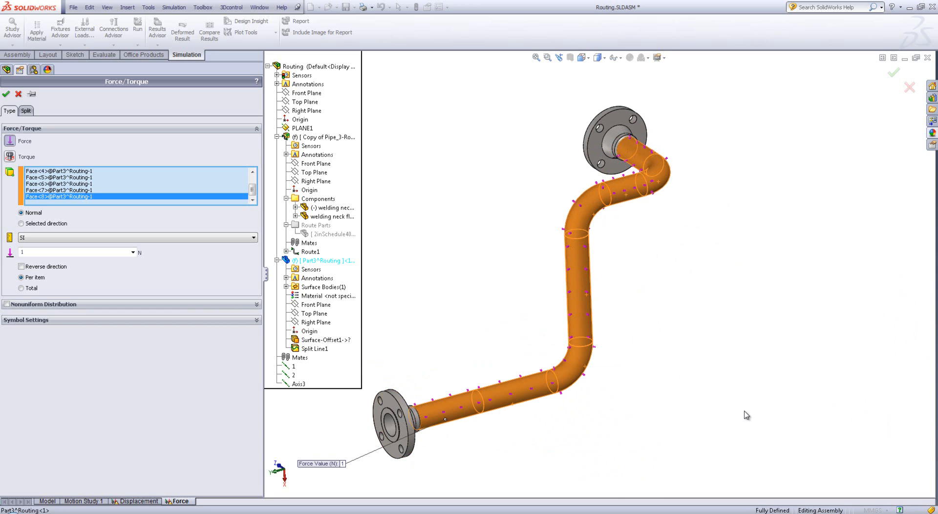
{"action": "mouse_move", "coordinate": [592, 375]}
{"action": "middle_mouse_down"}
{"action": "mouse_move", "coordinate": [630, 351]}
{"action": "mouse_move", "coordinate": [737, 325]}
{"action": "mouse_move", "coordinate": [603, 310]}
{"action": "mouse_move", "coordinate": [543, 366]}
{"action": "mouse_move", "coordinate": [471, 351]}
{"action": "mouse_move", "coordinate": [577, 370]}
{"action": "middle_mouse_up"}
Apply the force to the selected faces as a total of 200 N in the direction normal to the Front Plane
{"action": "left_click", "coordinate": [60, 251]}
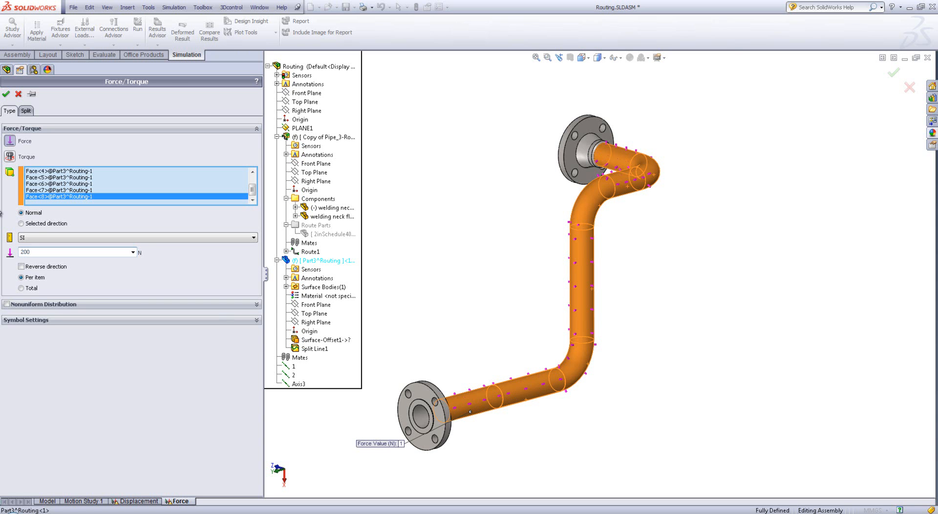
{"action": "left_click", "coordinate": [37, 223]}
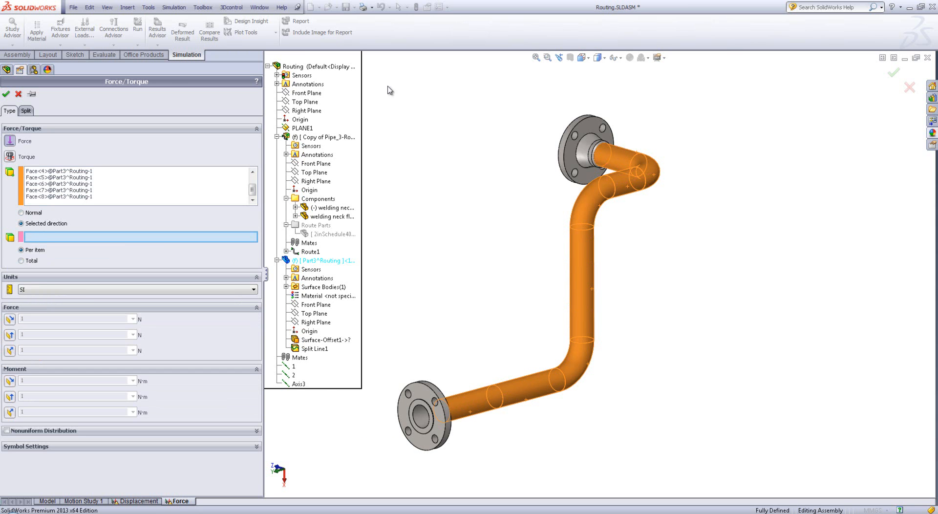
{"action": "left_click", "coordinate": [314, 93]}
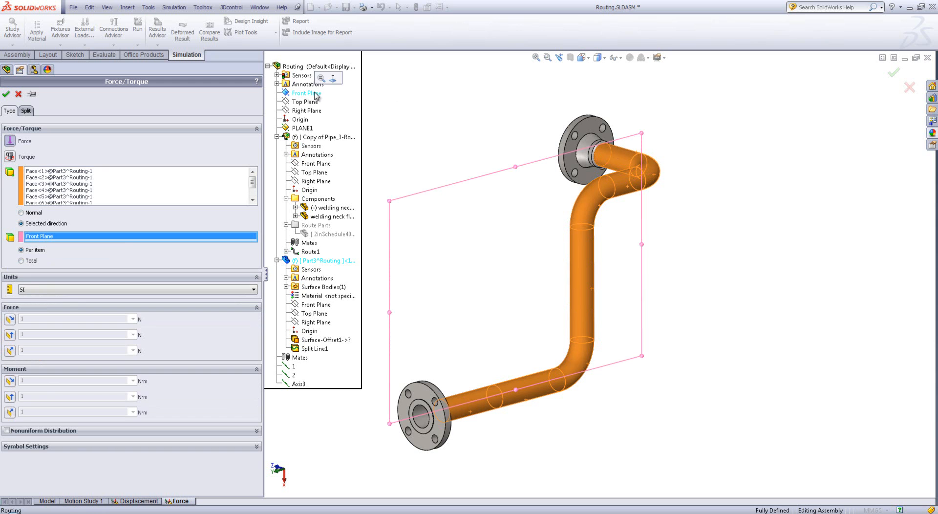
{"action": "left_click", "coordinate": [10, 355]}
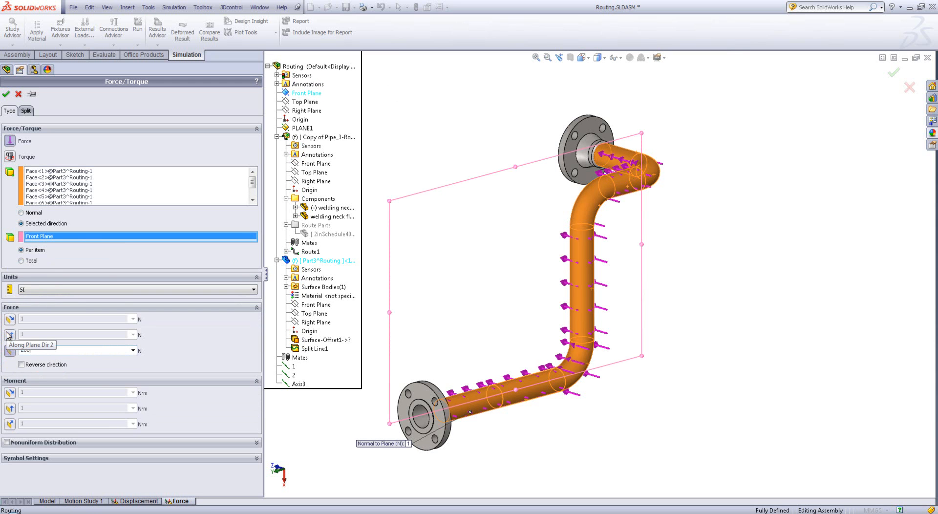
{"action": "left_click", "coordinate": [139, 261]}
{"action": "middle_click_drag", "start_coordinate": [549, 334], "coordinate": [655, 361]}
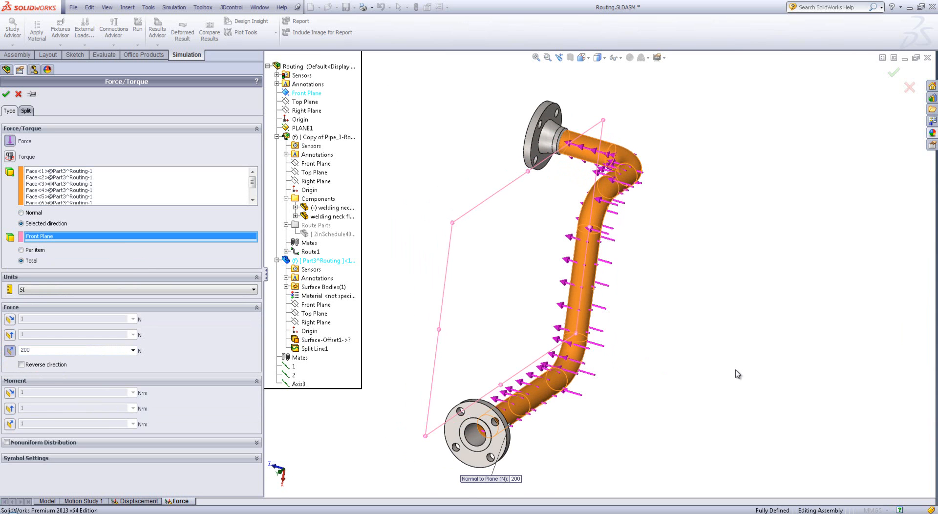
{"action": "scroll", "coordinate": [693, 369], "scroll_direction": "down", "scroll_amount": 2}
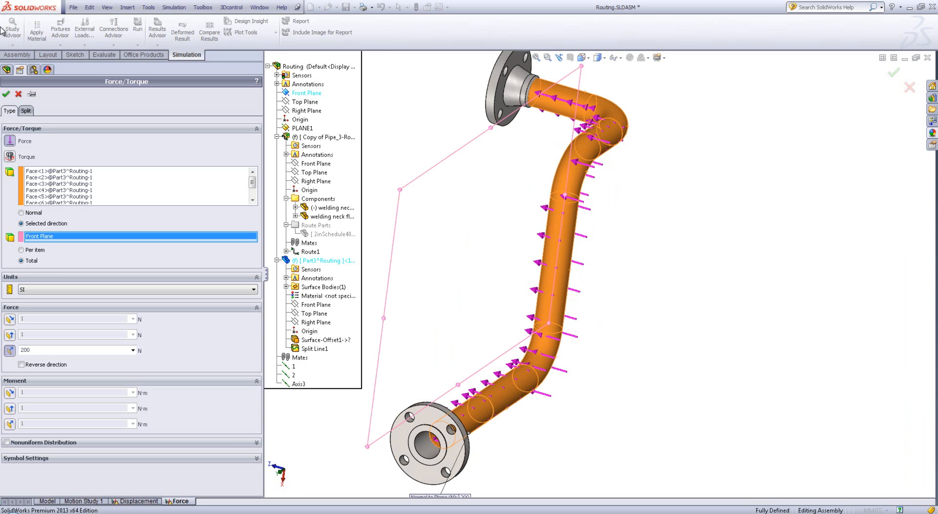
{"action": "left_click", "coordinate": [6, 93]}
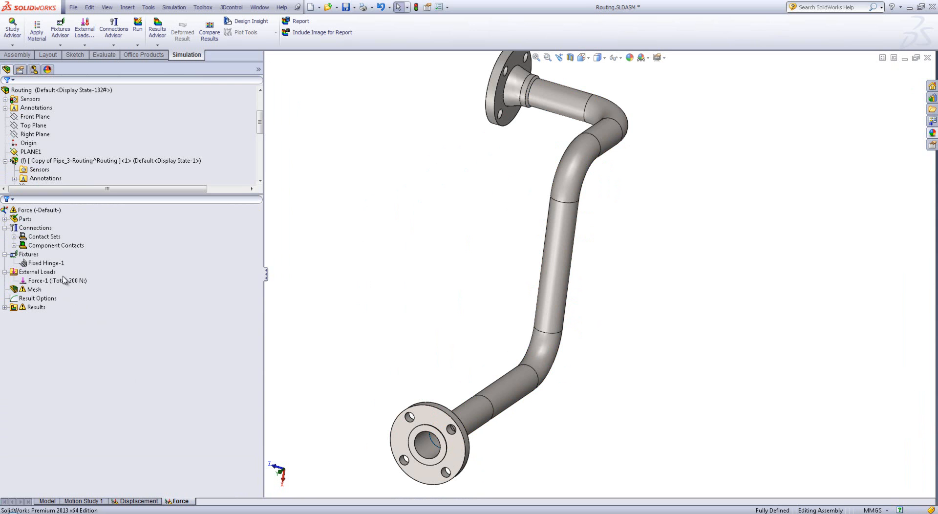
Duplicate the Force study as a new study named gravity, using the Default configuration
{"action": "left_click", "coordinate": [63, 281]}
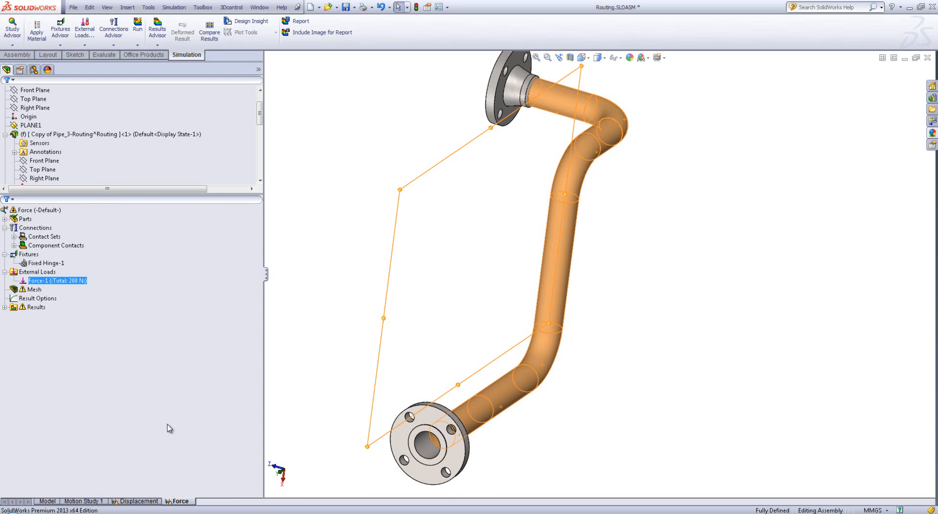
{"action": "right_click", "coordinate": [175, 501]}
{"action": "left_click", "coordinate": [205, 428]}
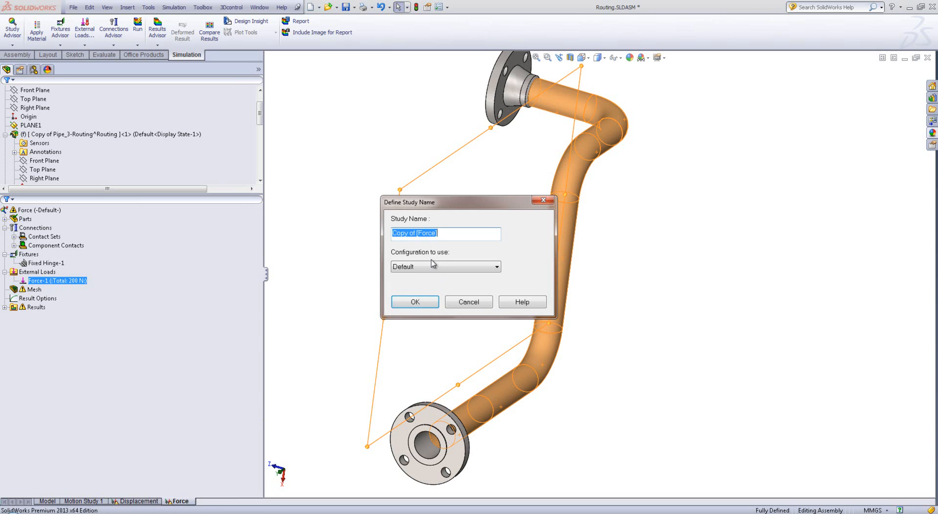
{"action": "type", "text": "gravity"}
{"action": "key", "text": "Return"}
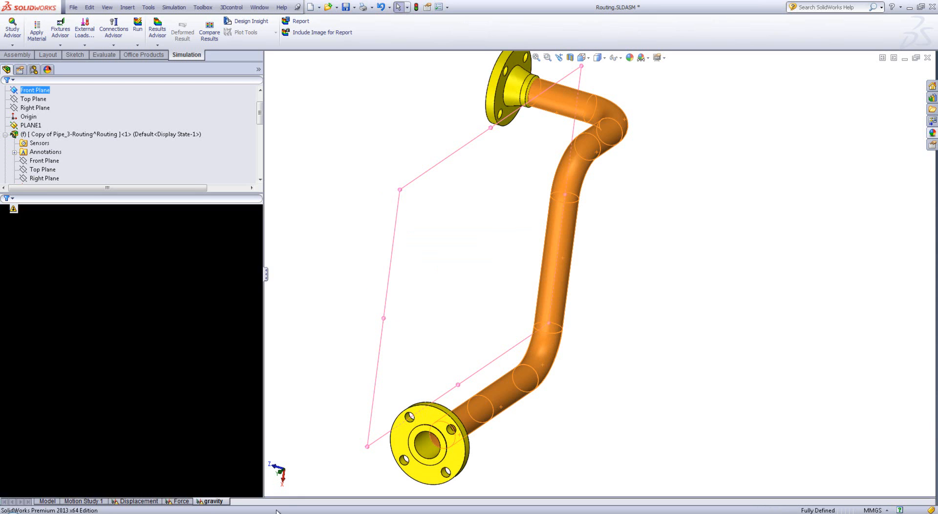
Delete the Force-1 load from the gravity study
{"action": "right_click", "coordinate": [34, 279]}
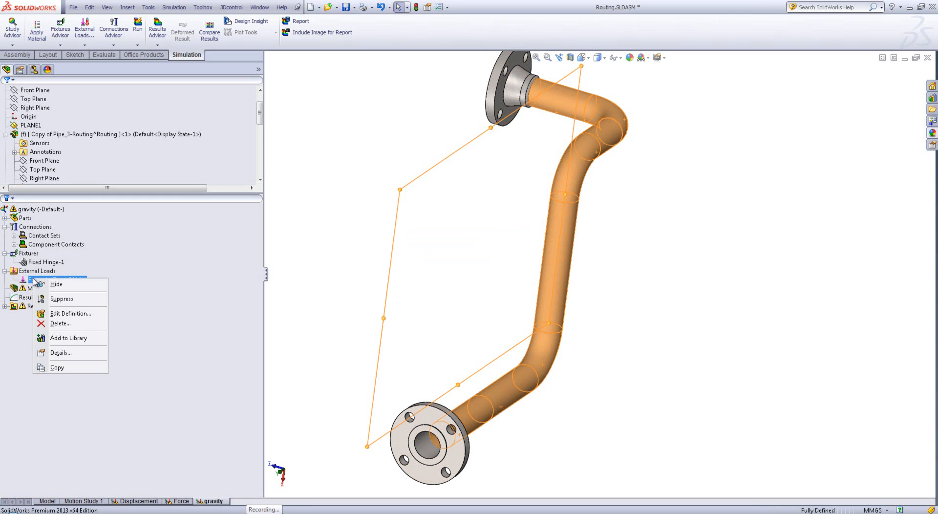
{"action": "left_click", "coordinate": [77, 324]}
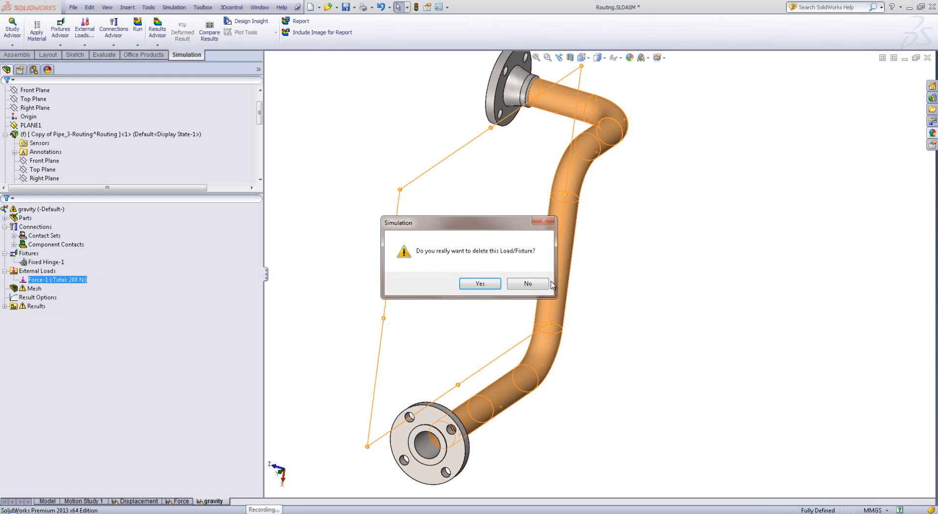
{"action": "left_click", "coordinate": [484, 281]}
Add a gravity load of 9.81 m/s^2 normal to the assembly's Right Plane, with the direction not reversed
{"action": "right_click", "coordinate": [25, 274]}
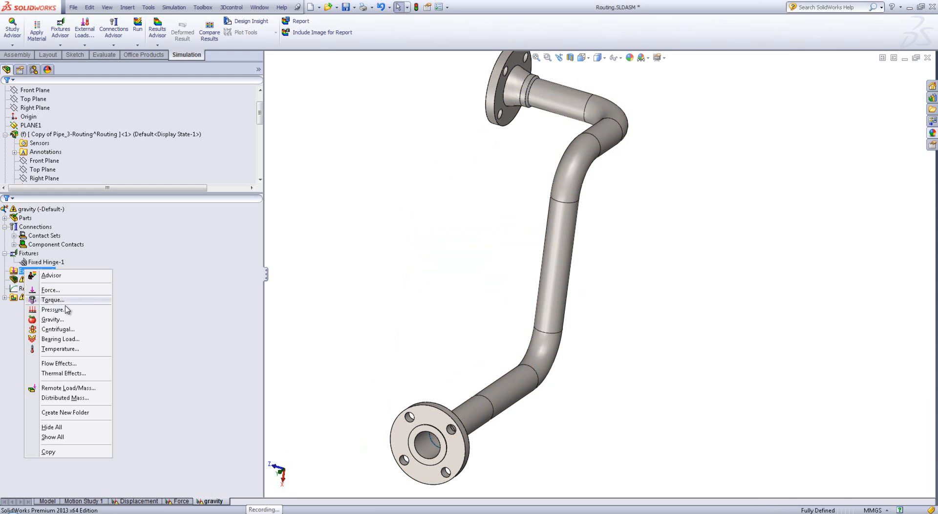
{"action": "left_click", "coordinate": [63, 330]}
{"action": "middle_click_drag", "start_coordinate": [428, 353], "coordinate": [492, 278]}
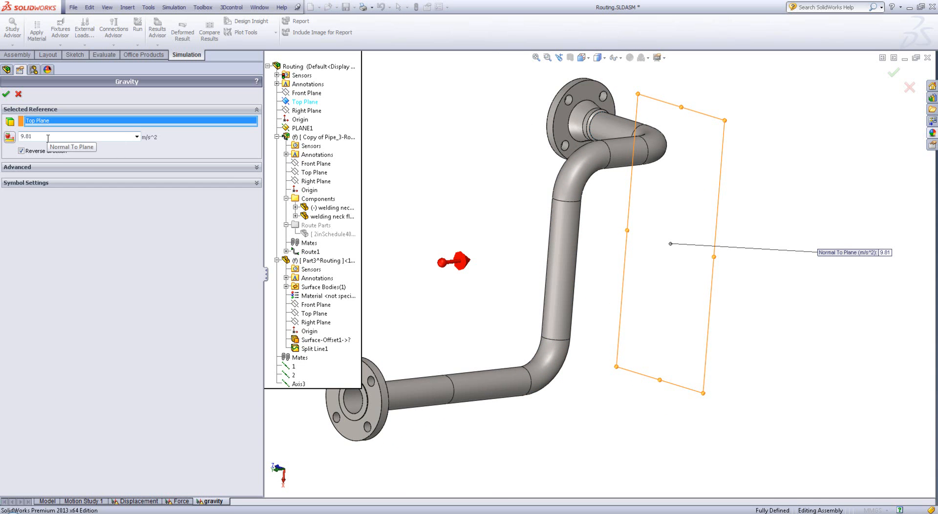
{"action": "middle_click_drag", "start_coordinate": [445, 273], "coordinate": [504, 274]}
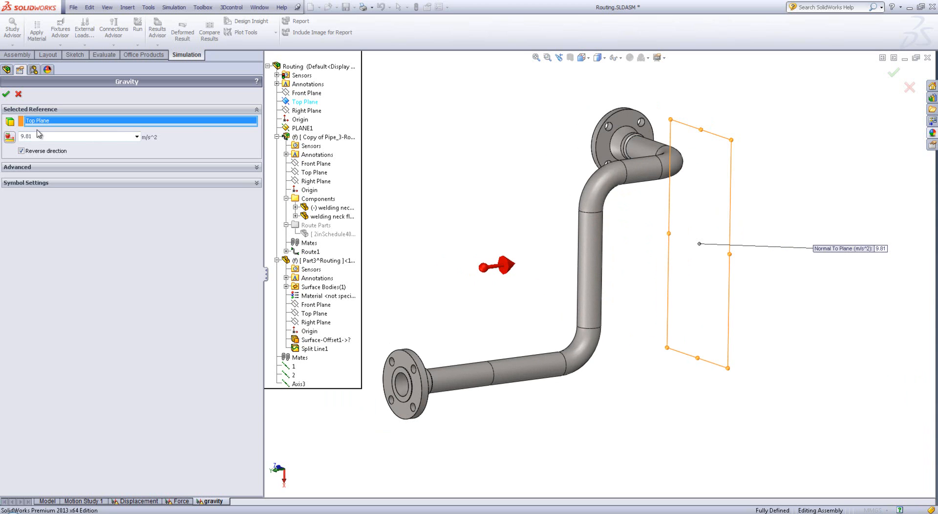
{"action": "left_click", "coordinate": [310, 112]}
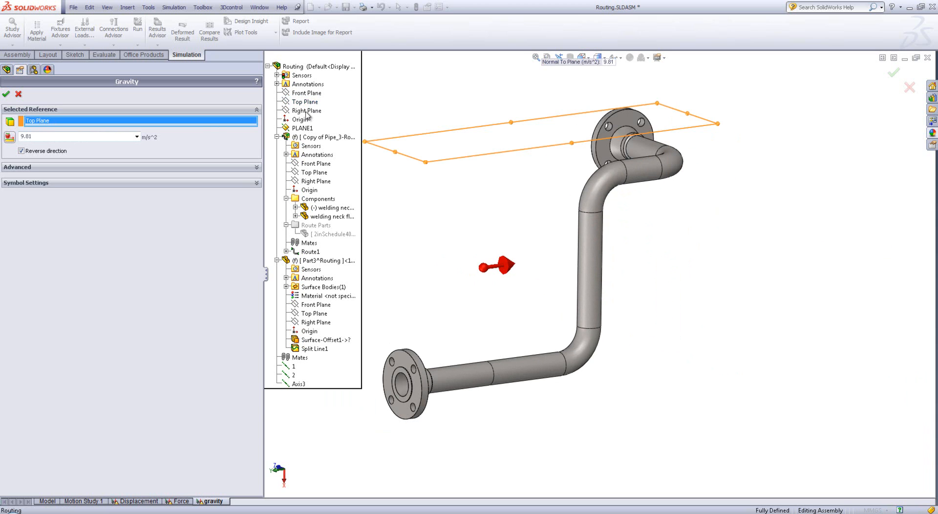
{"action": "left_click", "coordinate": [21, 151]}
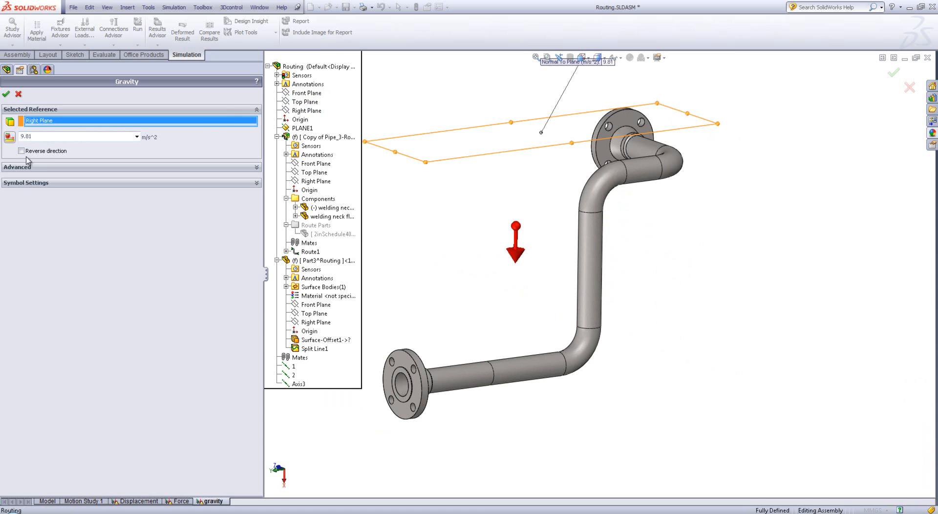
{"action": "left_click", "coordinate": [5, 94]}
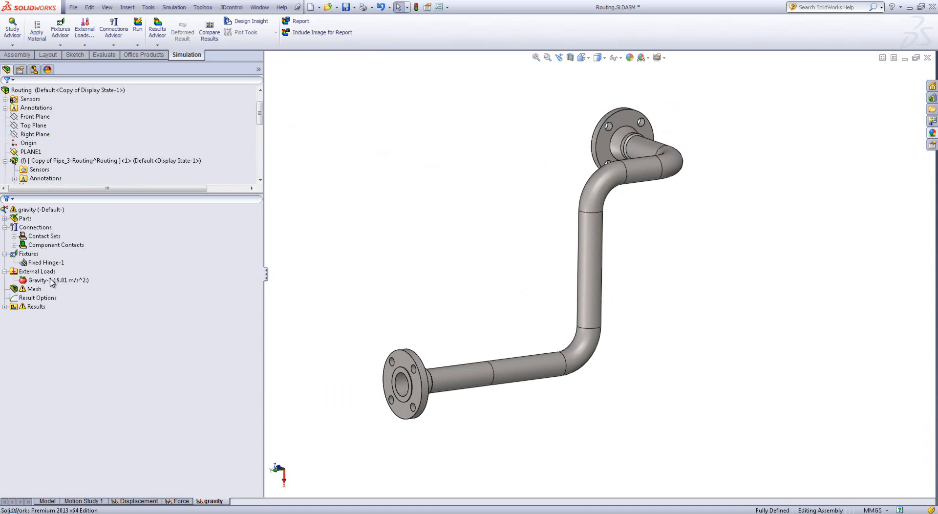
{"action": "right_click", "coordinate": [217, 502]}
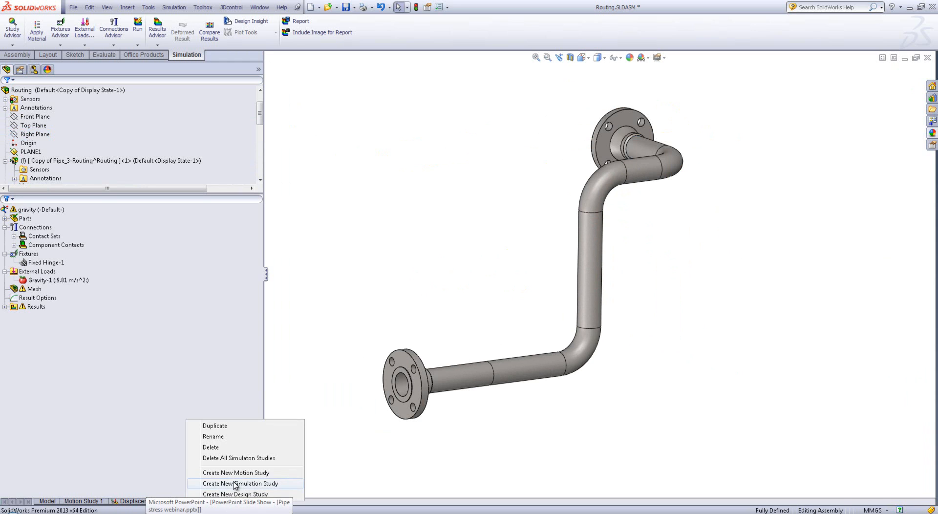
{"action": "left_click", "coordinate": [139, 386]}
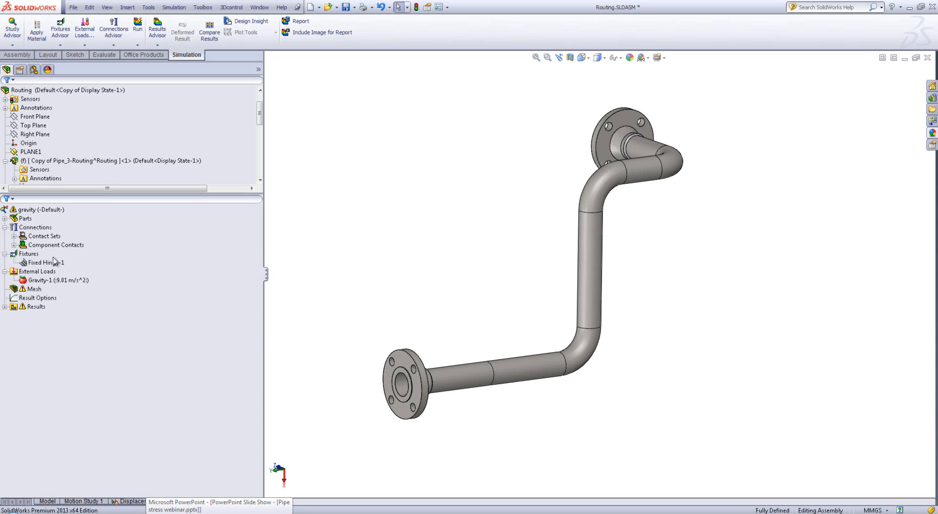
{"action": "right_click", "coordinate": [24, 272]}
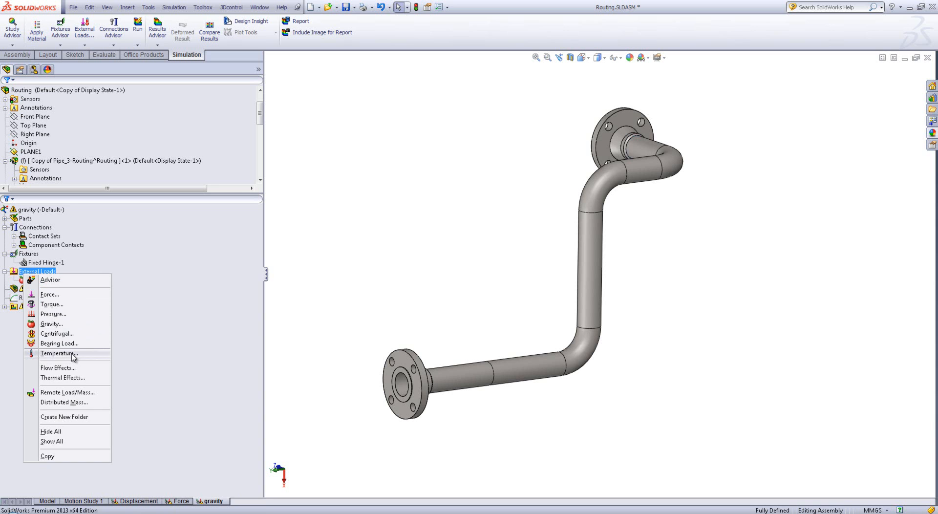
{"action": "left_click", "coordinate": [248, 404]}
Duplicate the gravity study as a new study named thermal
{"action": "right_click", "coordinate": [215, 501]}
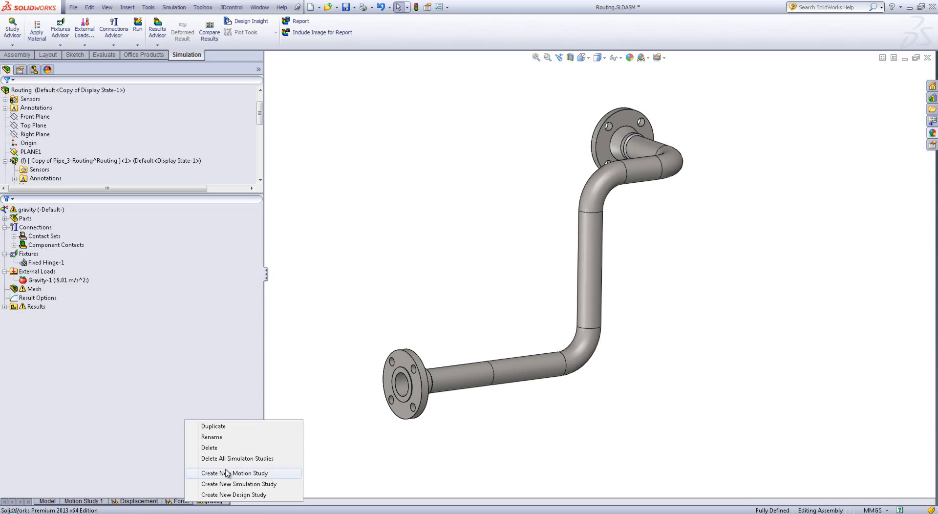
{"action": "left_click", "coordinate": [235, 429]}
{"action": "type", "text": "thermal"}
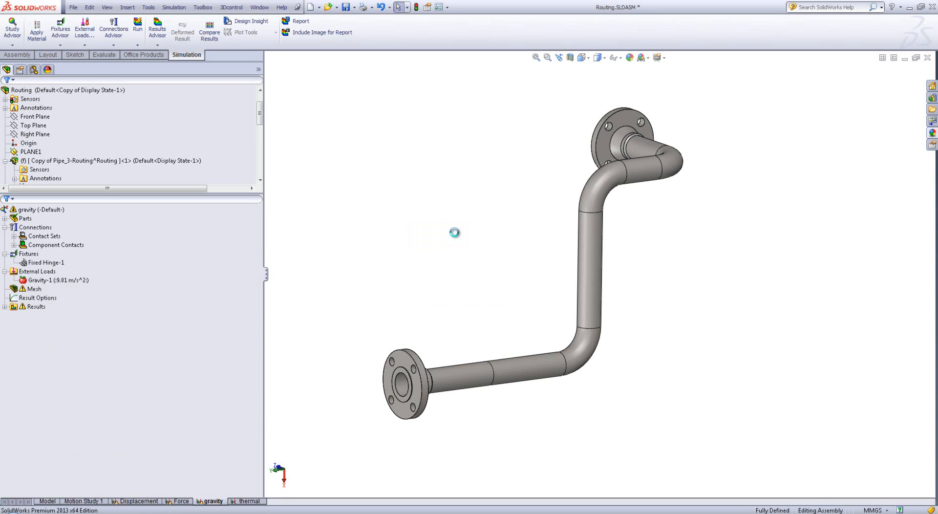
Delete the Gravity-1 load from the thermal study
{"action": "right_click", "coordinate": [41, 280]}
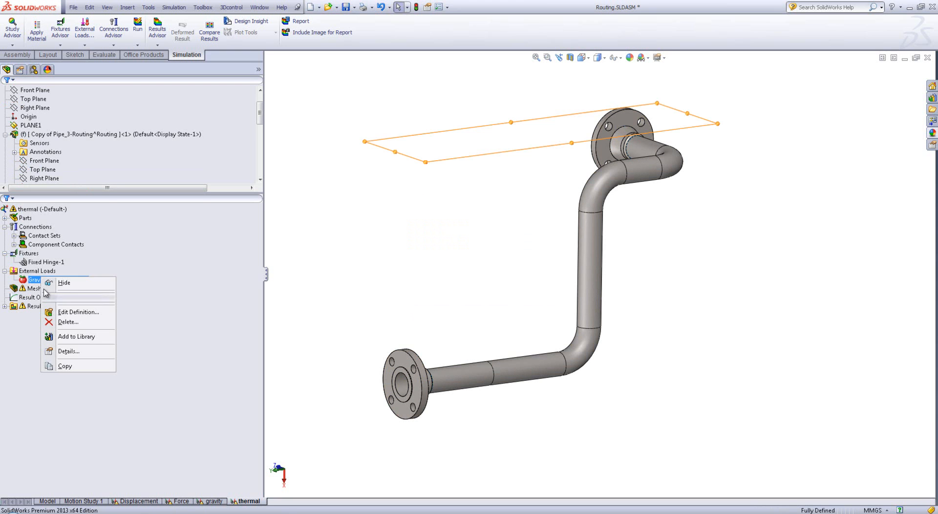
{"action": "left_click", "coordinate": [74, 328]}
{"action": "left_click", "coordinate": [495, 287]}
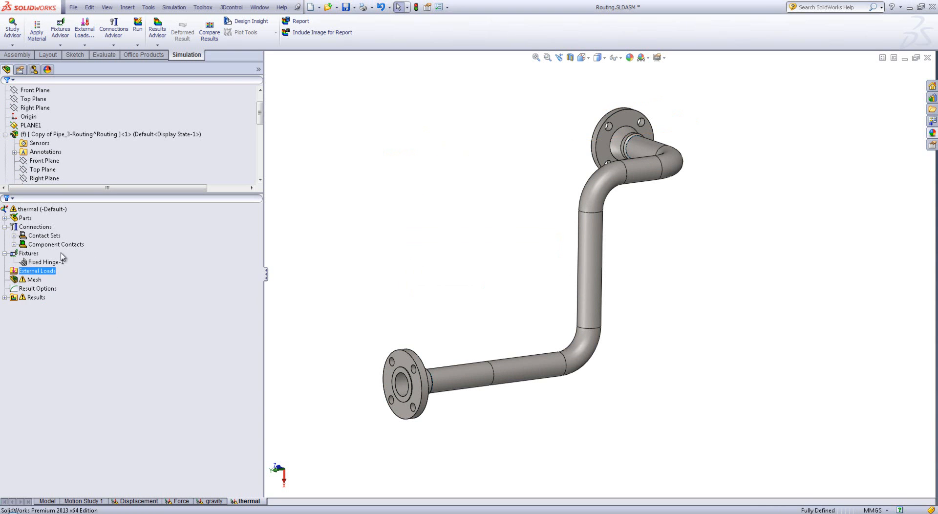
Start a temperature load in the thermal study and select the eight outer pipe faces between the flanges
{"action": "right_click", "coordinate": [47, 271]}
{"action": "left_click", "coordinate": [75, 350]}
{"action": "left_click", "coordinate": [481, 380]}
{"action": "left_click", "coordinate": [527, 369]}
{"action": "left_click", "coordinate": [586, 355]}
{"action": "left_click", "coordinate": [597, 266]}
{"action": "left_click", "coordinate": [598, 181]}
{"action": "left_click", "coordinate": [623, 174]}
{"action": "left_click", "coordinate": [637, 144]}
Set the temperature of the selected pipe faces to 90 degrees Celsius and apply the load
{"action": "left_click", "coordinate": [41, 242]}
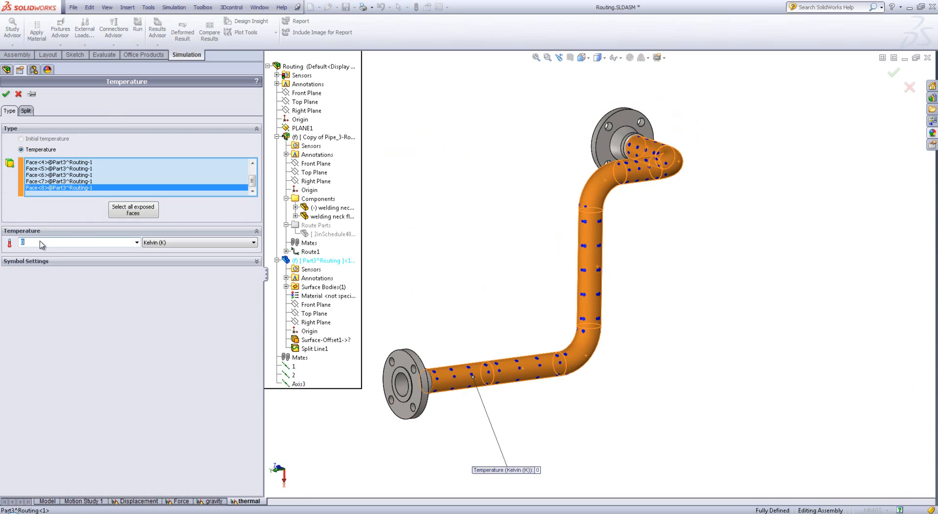
{"action": "type", "text": "0"}
{"action": "left_click", "coordinate": [233, 240]}
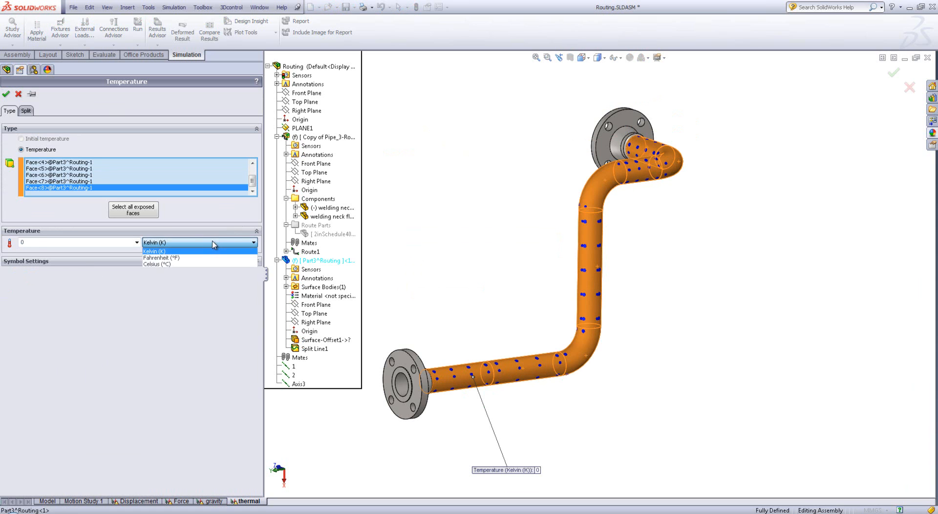
{"action": "left_click", "coordinate": [171, 256]}
{"action": "left_click", "coordinate": [60, 244]}
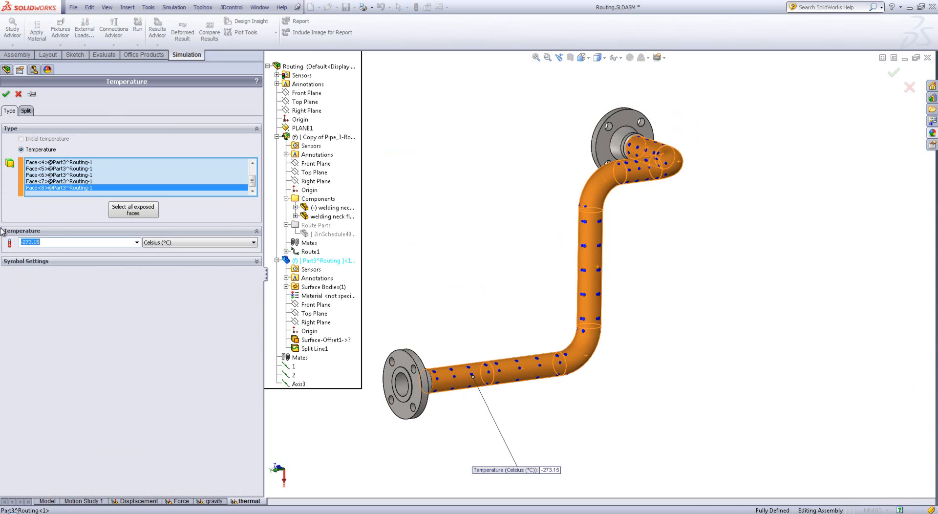
{"action": "type", "text": "90"}
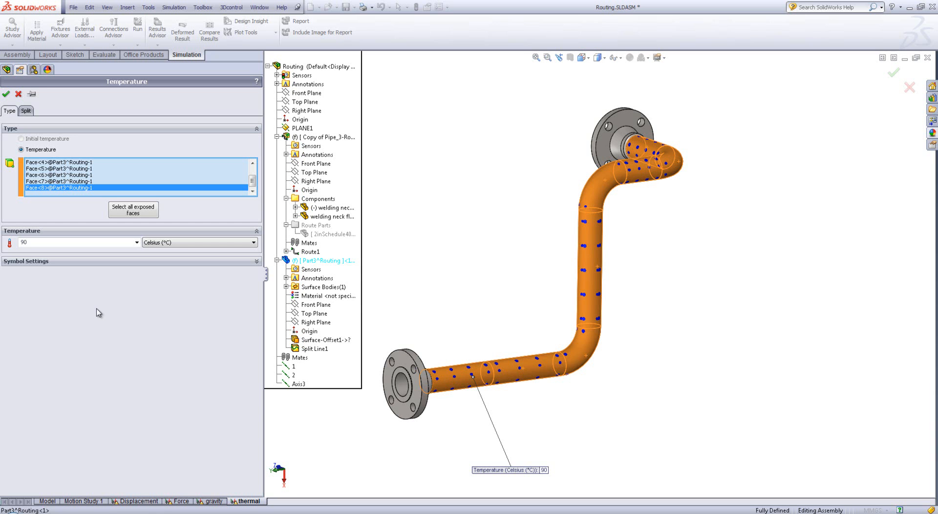
{"action": "left_click", "coordinate": [6, 94]}
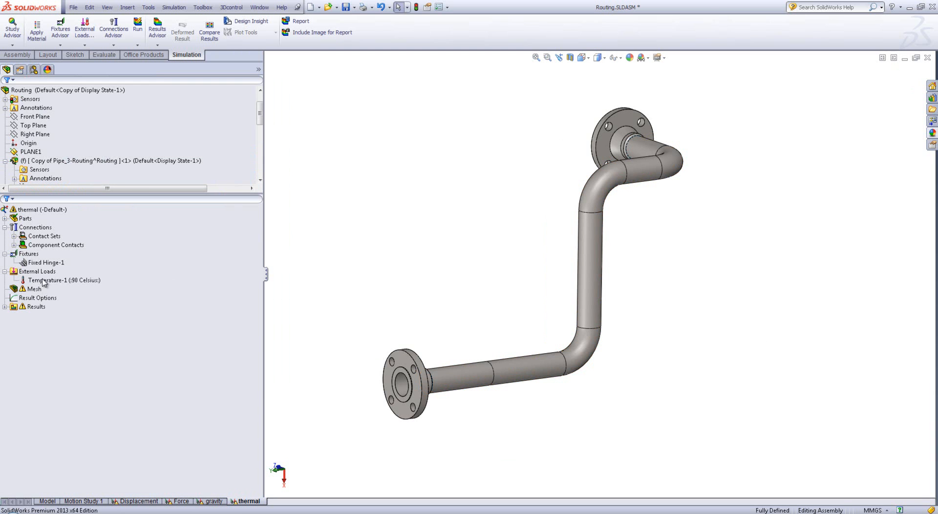
Activate the gravity study, check the allowable stress requirements in the PowerPoint slide show, and return to SolidWorks
{"action": "left_click", "coordinate": [46, 280]}
{"action": "left_click", "coordinate": [436, 253]}
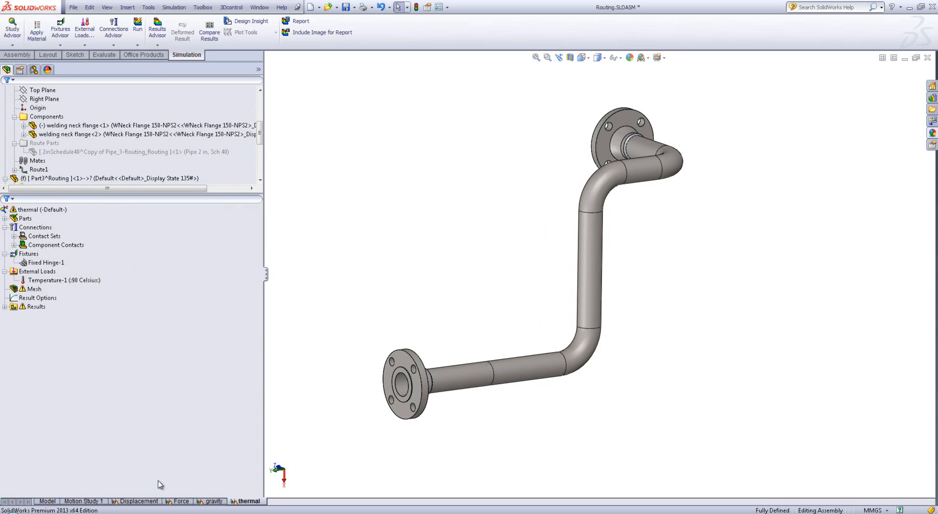
{"action": "right_click", "coordinate": [210, 501]}
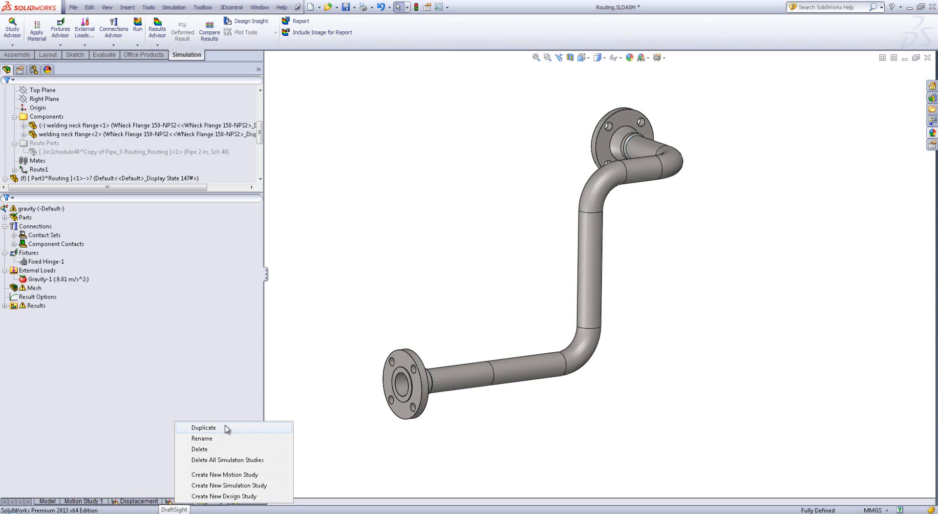
{"action": "left_click", "coordinate": [259, 513]}
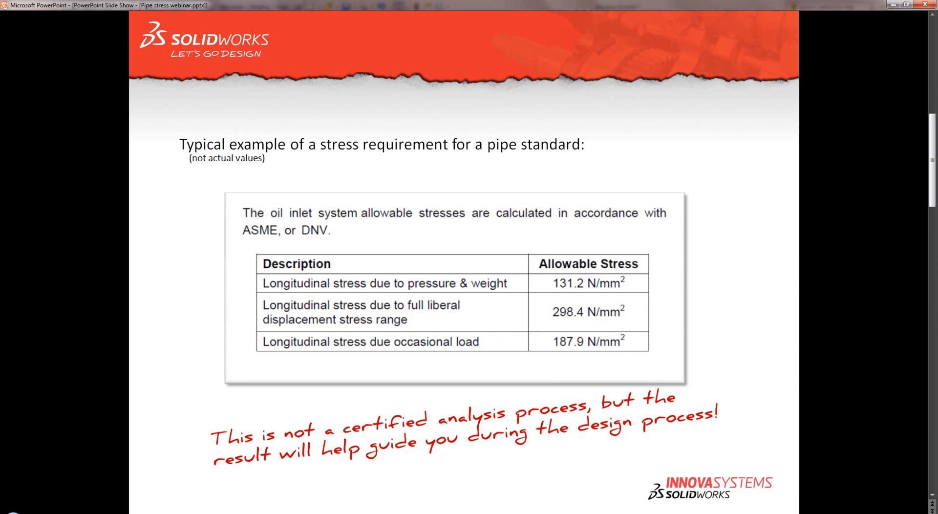
{"action": "left_click", "coordinate": [258, 513]}
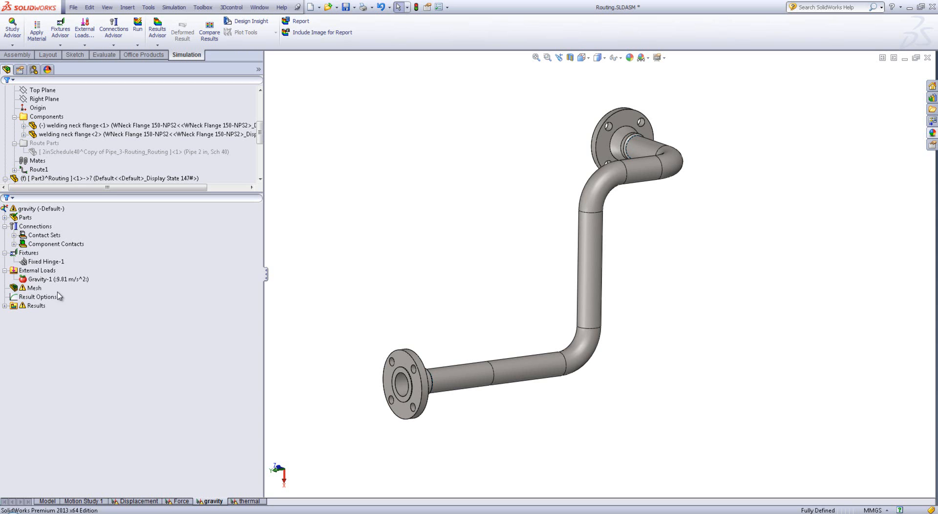
Duplicate the gravity study as a new study named pressure
{"action": "right_click", "coordinate": [205, 502]}
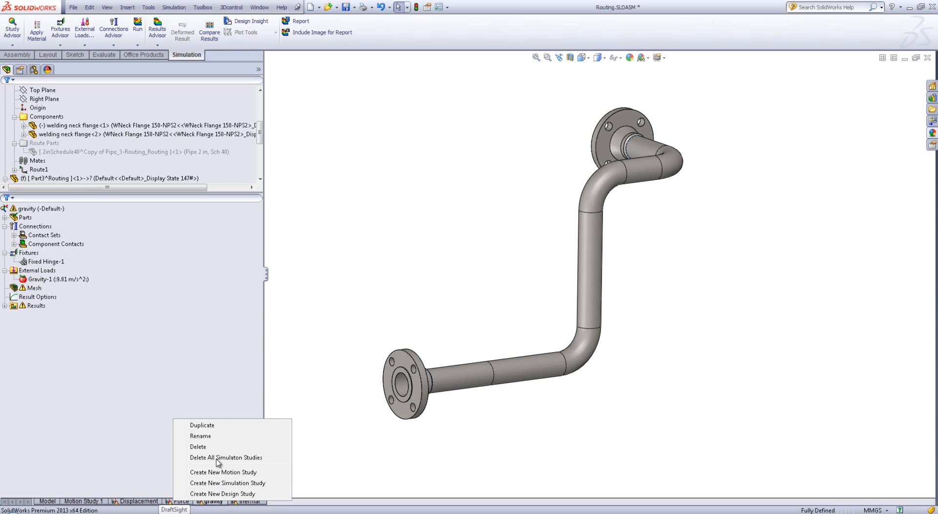
{"action": "left_click", "coordinate": [217, 428]}
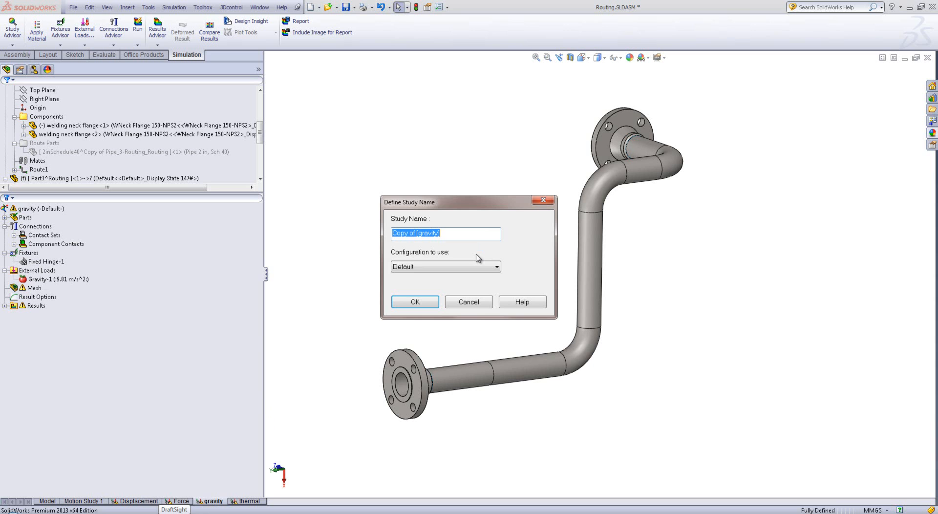
{"action": "type", "text": "pressure"}
{"action": "key", "text": "Return"}
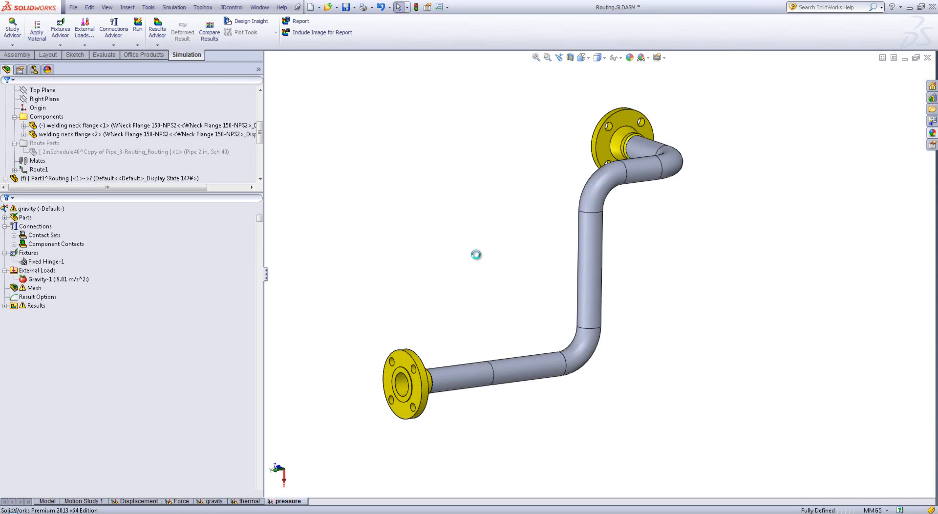
Delete the Gravity-1 load from the pressure study
{"action": "right_click", "coordinate": [41, 280]}
{"action": "left_click", "coordinate": [54, 326]}
{"action": "left_click", "coordinate": [467, 287]}
Start a pressure load in the pressure study and select the eight outer pipe faces between the flanges
{"action": "right_click", "coordinate": [24, 270]}
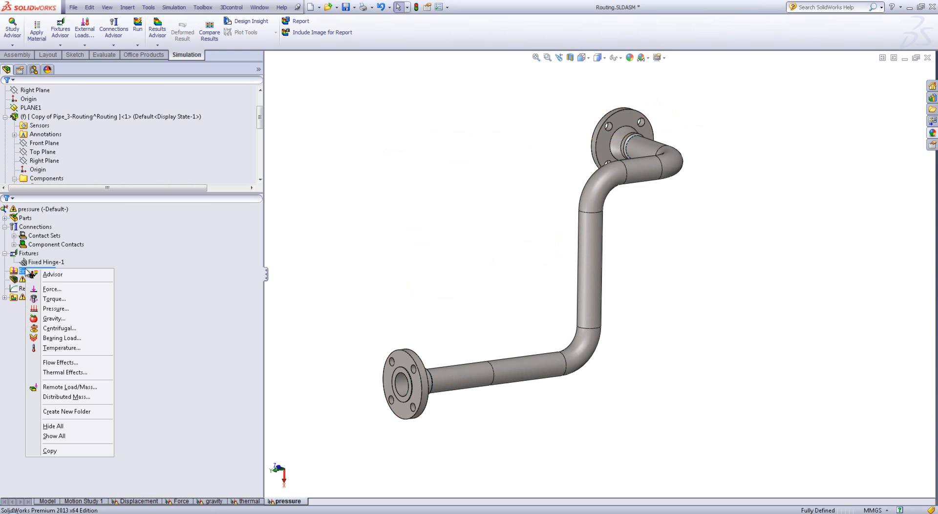
{"action": "left_click", "coordinate": [60, 304]}
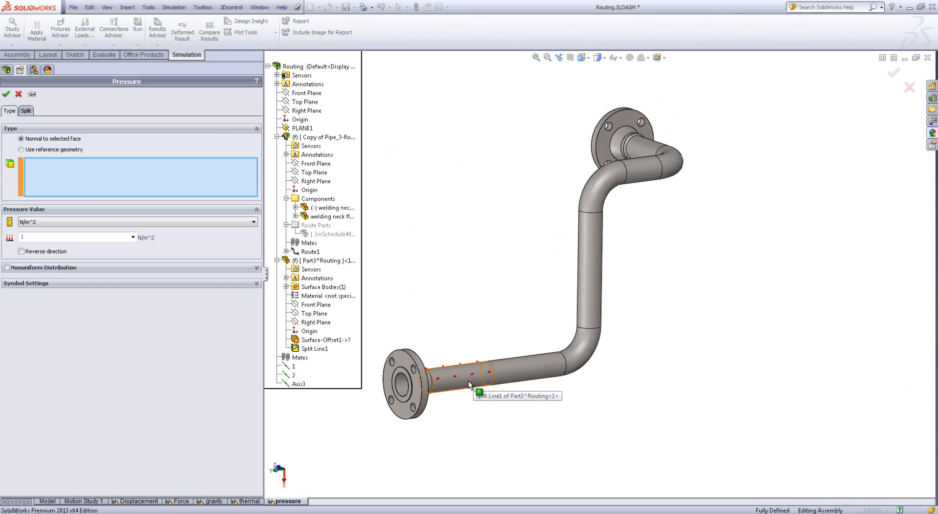
{"action": "left_click", "coordinate": [483, 376]}
{"action": "left_click", "coordinate": [579, 353]}
{"action": "left_click", "coordinate": [588, 307]}
{"action": "left_click", "coordinate": [592, 230]}
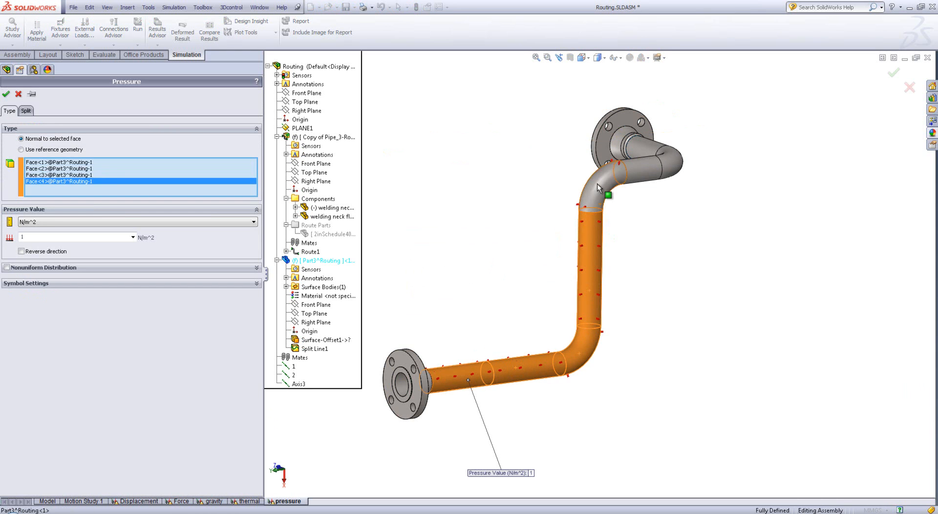
{"action": "left_click", "coordinate": [644, 172]}
{"action": "left_click", "coordinate": [674, 168]}
{"action": "left_click", "coordinate": [642, 151]}
{"action": "scroll", "coordinate": [639, 180], "scroll_direction": "down", "scroll_amount": 8}
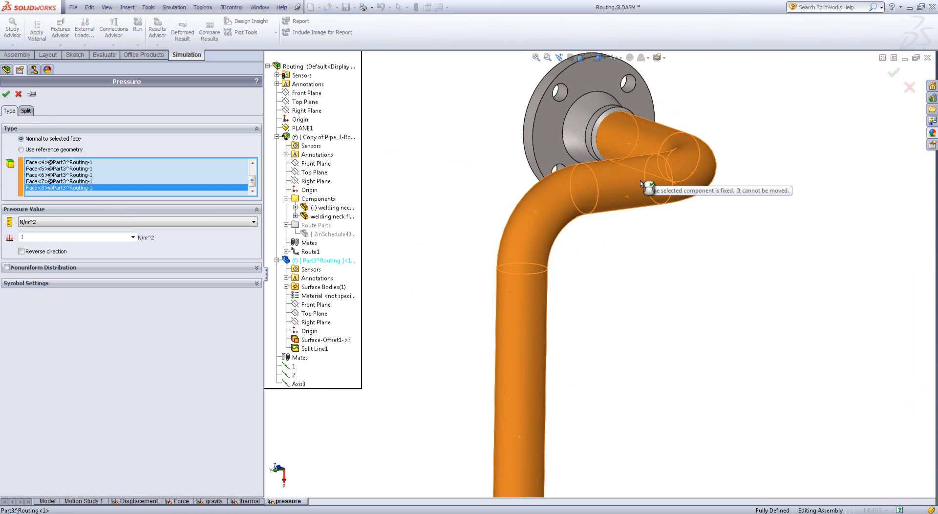
Reverse the pressure direction, set the unit to psi and the value to 40, and apply the load
{"action": "scroll", "coordinate": [412, 303], "scroll_direction": "up", "scroll_amount": 2}
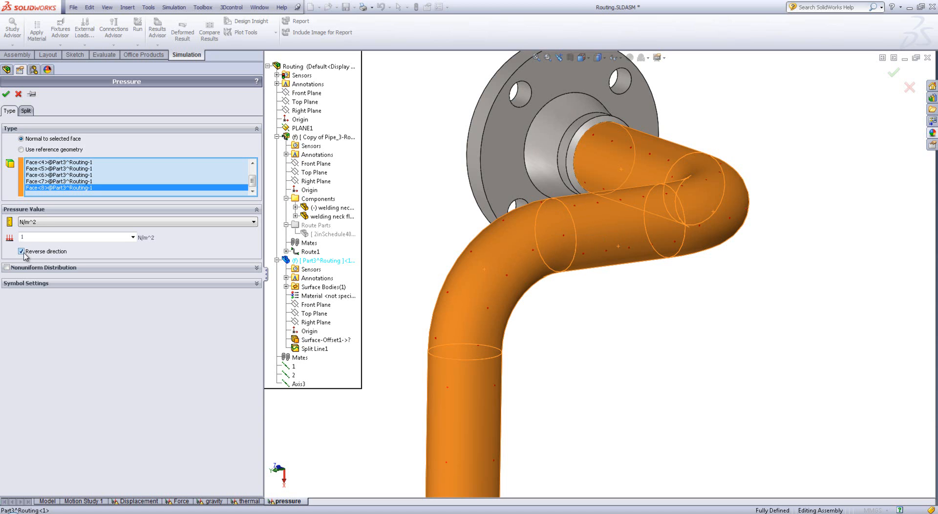
{"action": "left_click", "coordinate": [22, 252]}
{"action": "left_click", "coordinate": [34, 237]}
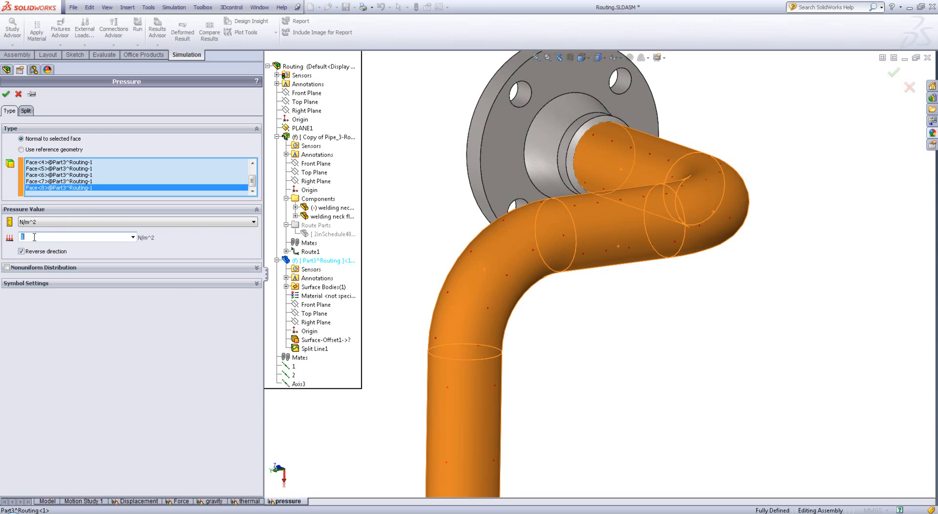
{"action": "left_click", "coordinate": [64, 223]}
{"action": "left_click", "coordinate": [81, 239]}
{"action": "double_click", "coordinate": [85, 238]}
{"action": "type", "text": "40"}
{"action": "left_click", "coordinate": [6, 93]}
{"action": "key", "text": "f"}
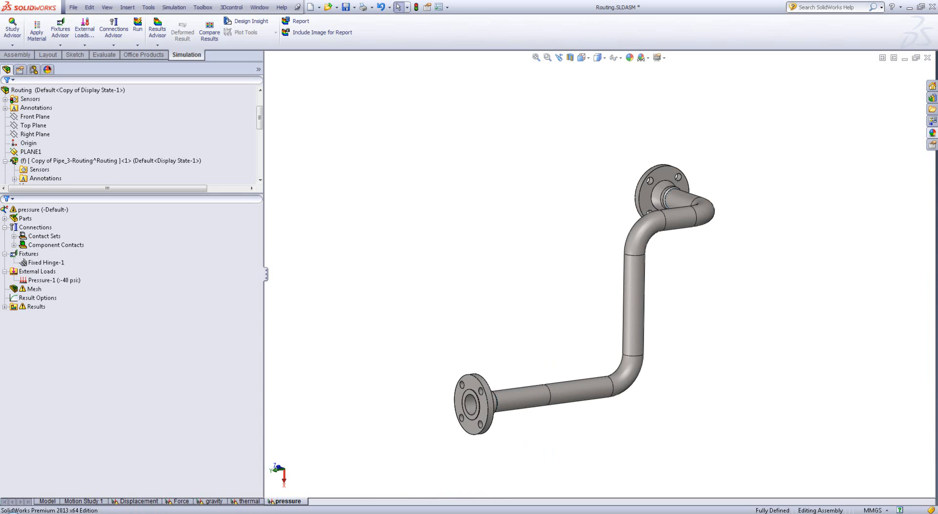
Duplicate the pressure study as a new study named pressure and gravity
{"action": "right_click", "coordinate": [276, 502]}
{"action": "left_click", "coordinate": [289, 428]}
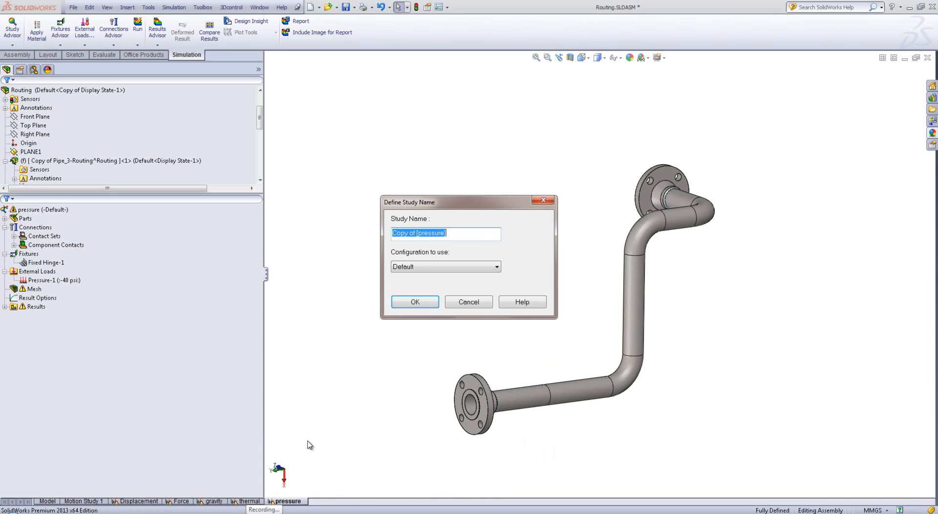
{"action": "type", "text": "pr"}
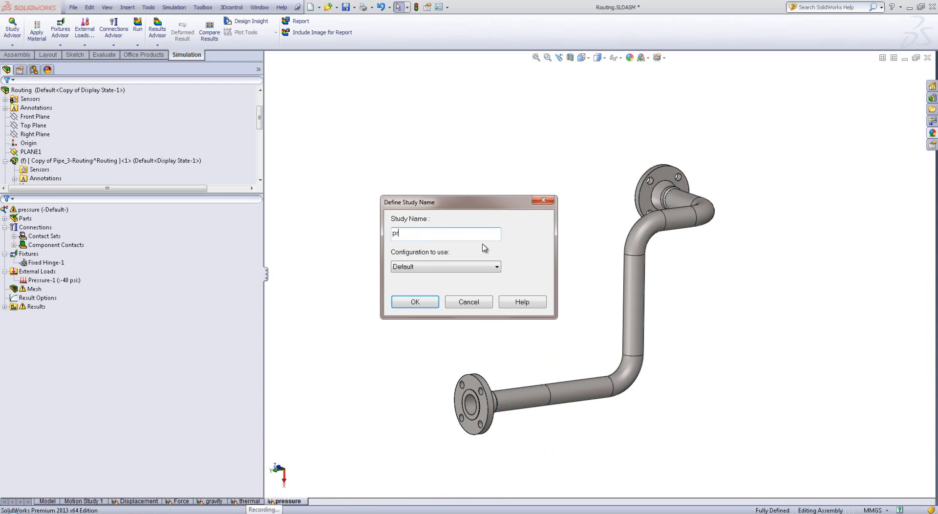
{"action": "type", "text": "essure and gravity"}
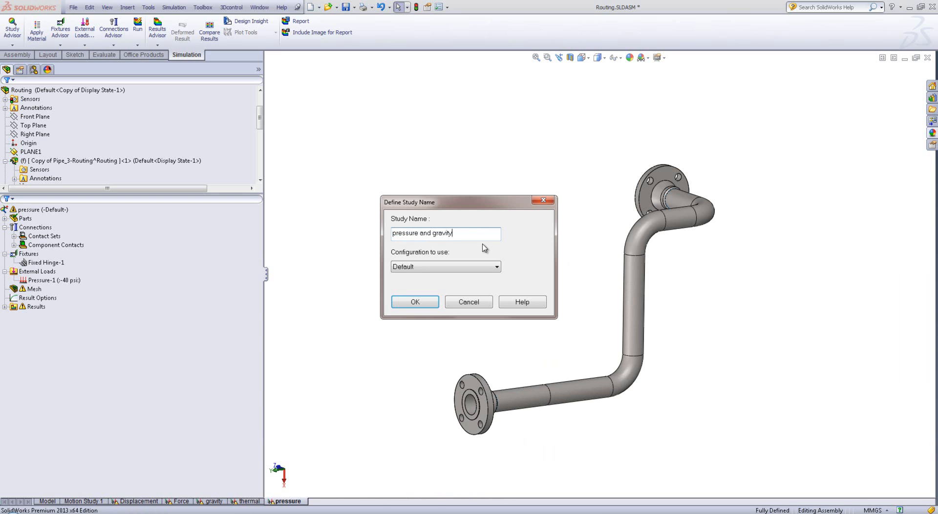
{"action": "key", "text": "Return"}
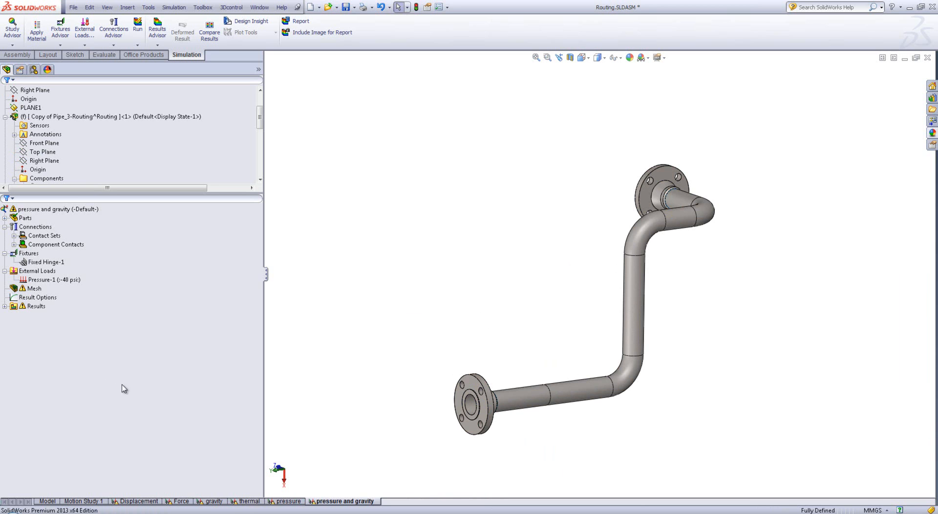
Copy the Gravity-1 load from the gravity study into the pressure and gravity study
{"action": "left_click", "coordinate": [207, 501]}
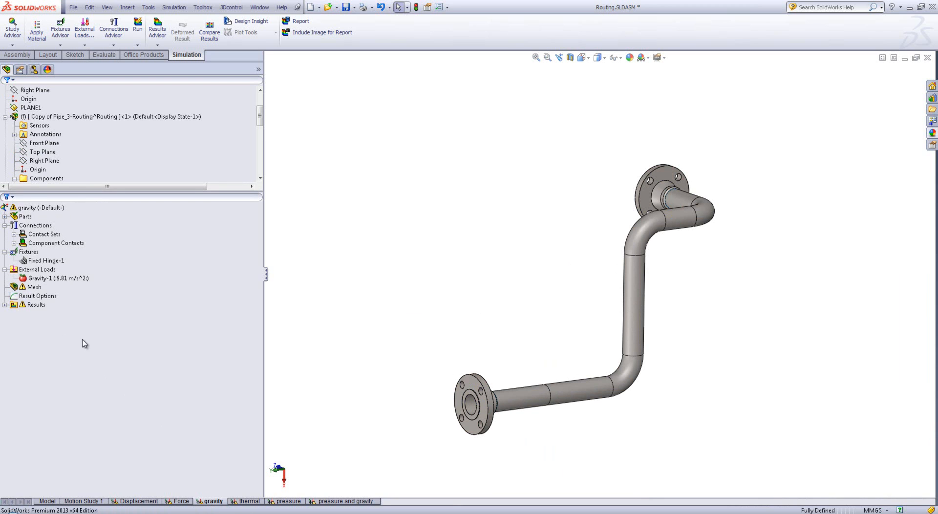
{"action": "left_click_drag", "start_coordinate": [28, 282], "coordinate": [322, 502]}
{"action": "left_click", "coordinate": [39, 279]}
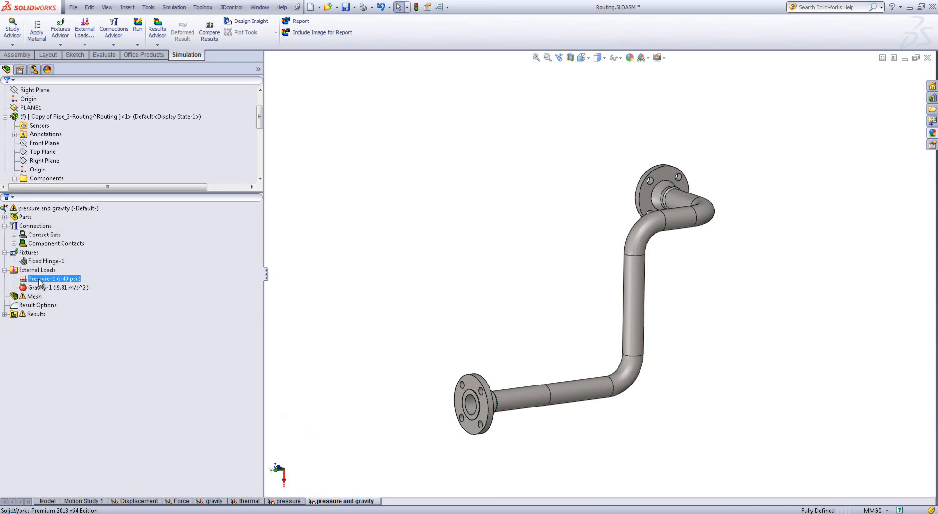
{"action": "left_click", "coordinate": [49, 287]}
{"action": "left_click", "coordinate": [292, 312]}
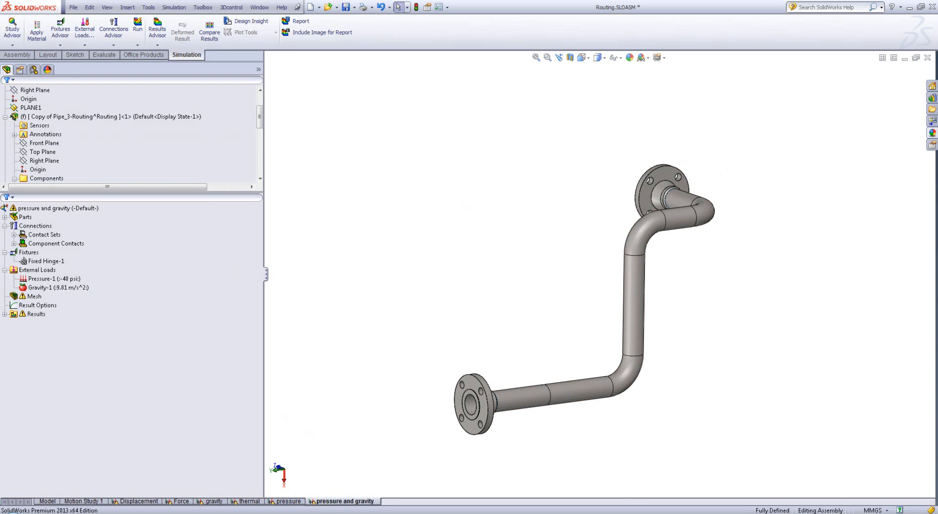
Duplicate the pressure and gravity study as a new study named pres grav therm
{"action": "right_click", "coordinate": [340, 503]}
{"action": "left_click", "coordinate": [345, 427]}
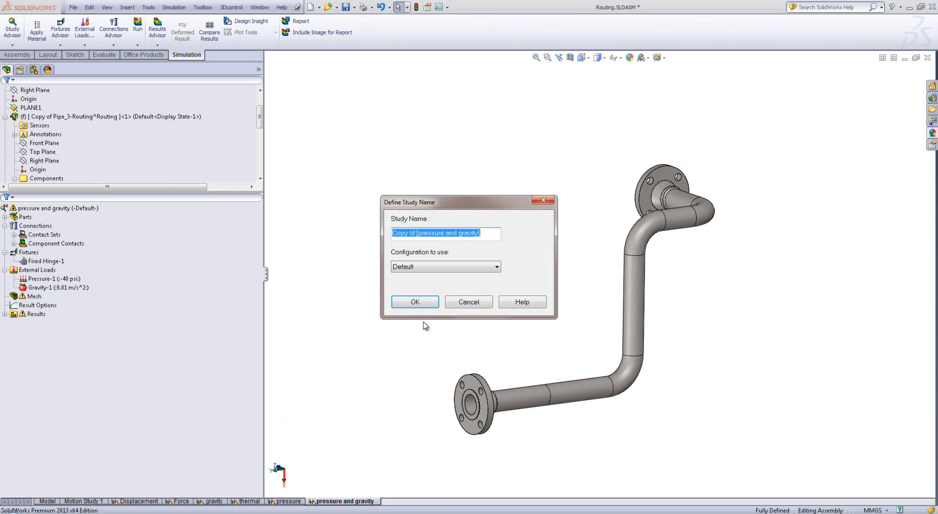
{"action": "type", "text": "pre"}
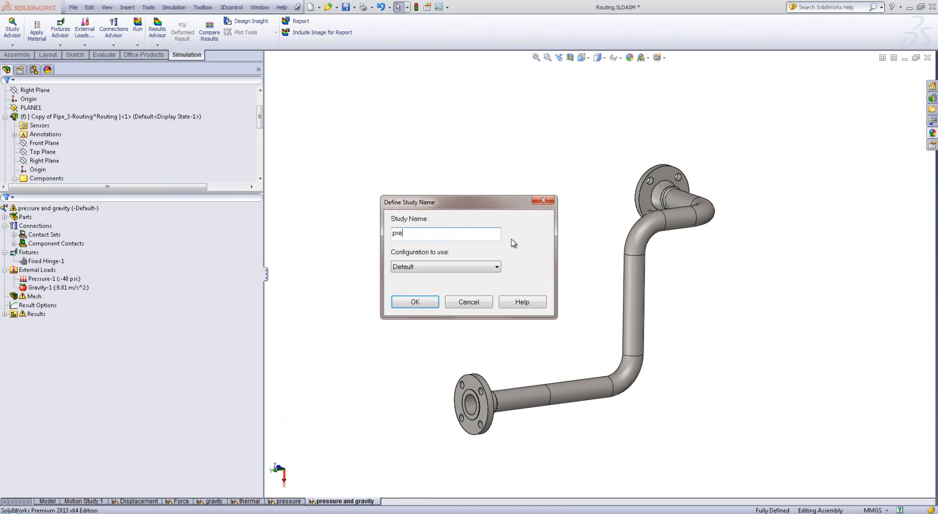
{"action": "type", "text": "s grav therm"}
{"action": "left_click", "coordinate": [434, 302]}
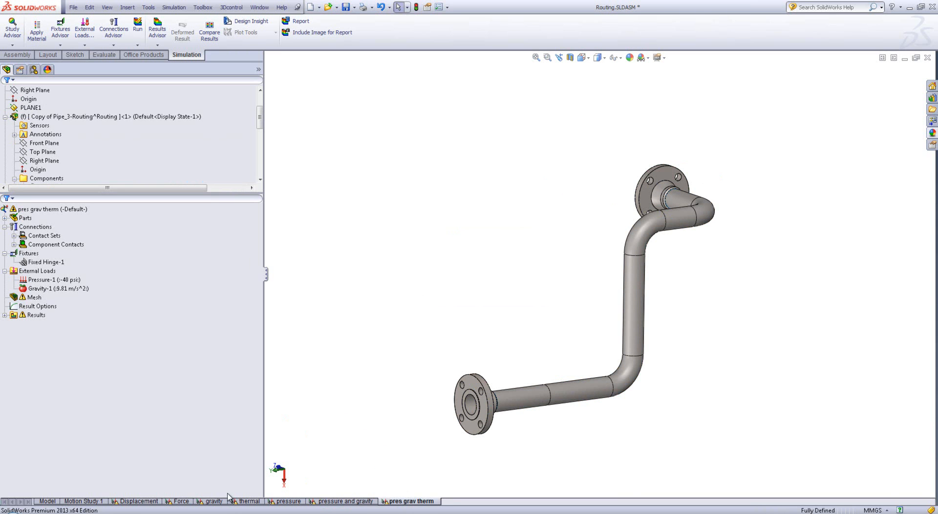
Copy the Temperature-1 load from the thermal study into the pres grav therm study
{"action": "left_click", "coordinate": [250, 502]}
{"action": "left_click_drag", "start_coordinate": [38, 279], "coordinate": [393, 503]}
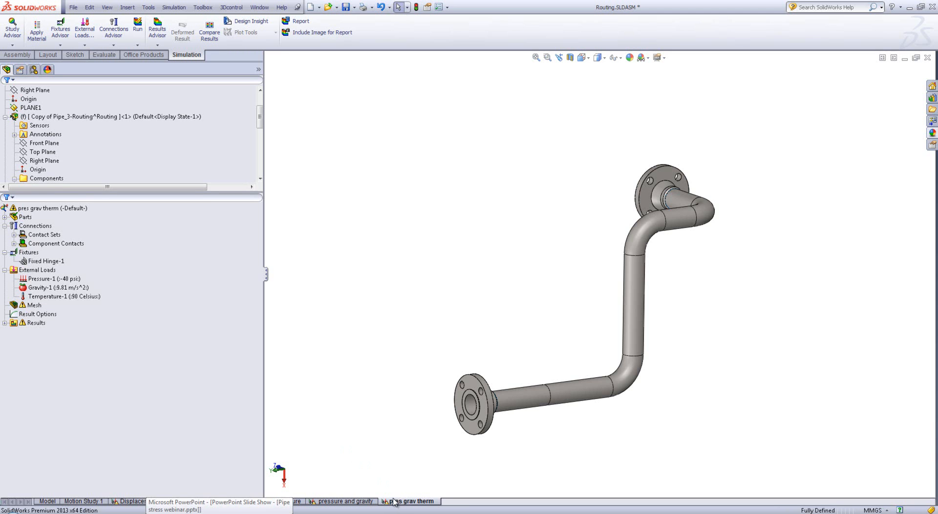
{"action": "left_click", "coordinate": [44, 278]}
{"action": "left_click", "coordinate": [45, 287]}
{"action": "left_click", "coordinate": [48, 295]}
{"action": "left_click", "coordinate": [362, 251]}
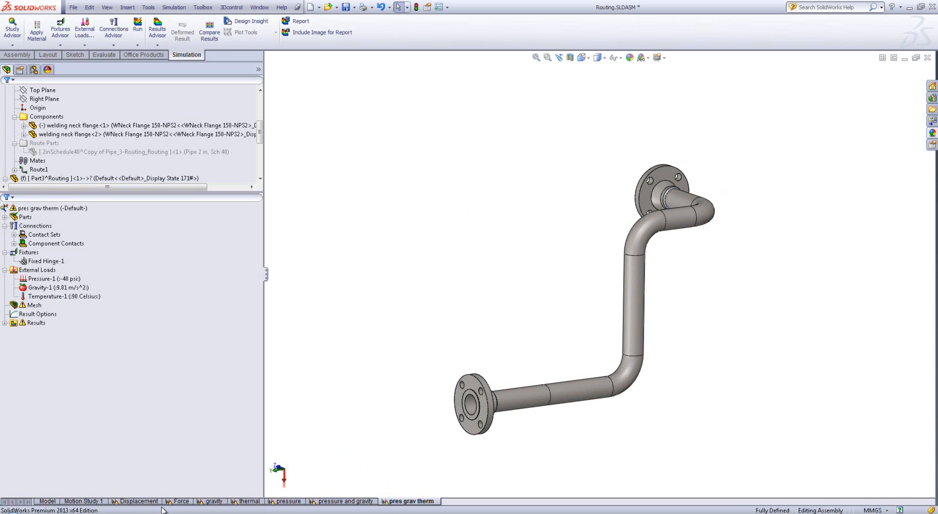
Open the Displacement study's result force listing for reaction forces and select the four bolt-hole faces of the upper flange
{"action": "left_click", "coordinate": [138, 503]}
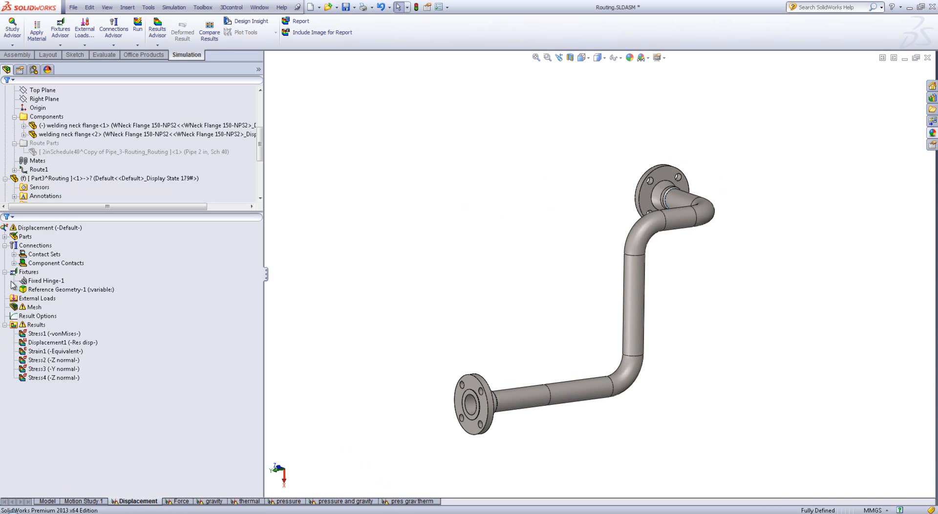
{"action": "right_click", "coordinate": [20, 325]}
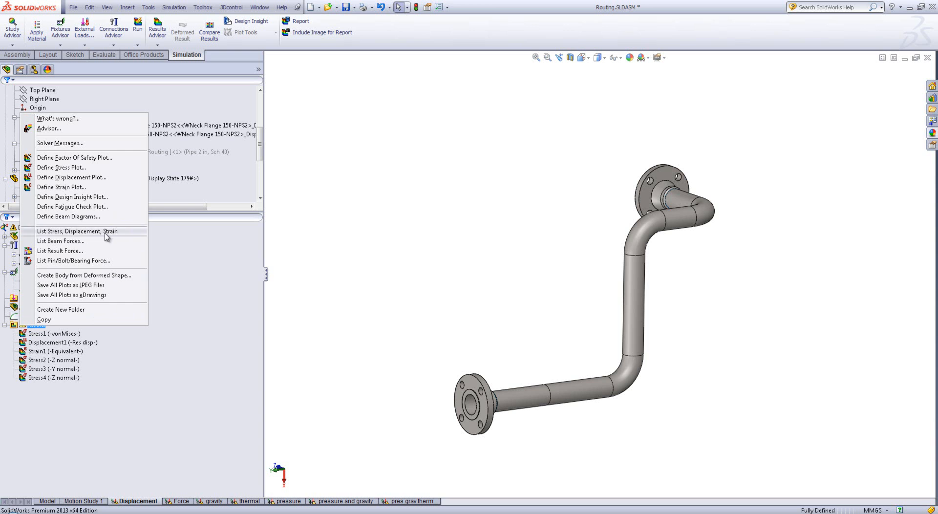
{"action": "left_click", "coordinate": [103, 250]}
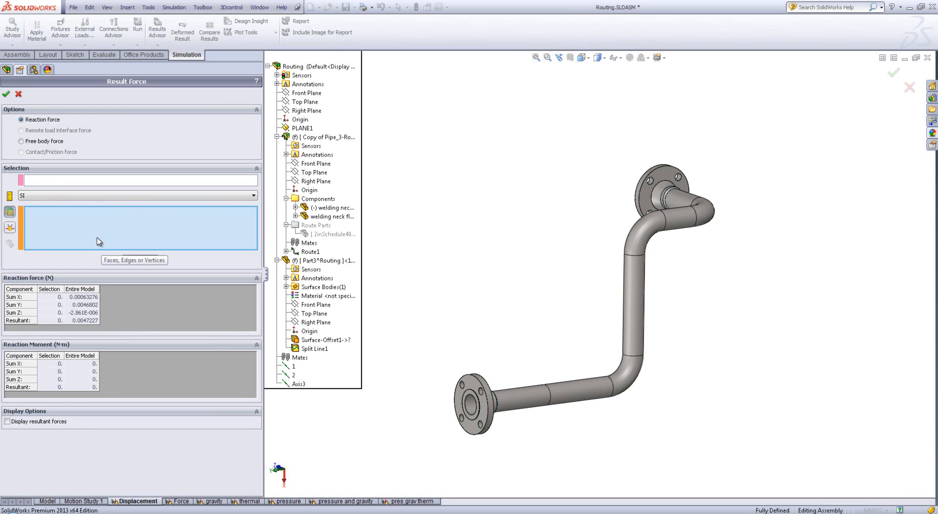
{"action": "scroll", "coordinate": [603, 192], "scroll_direction": "down", "scroll_amount": 6}
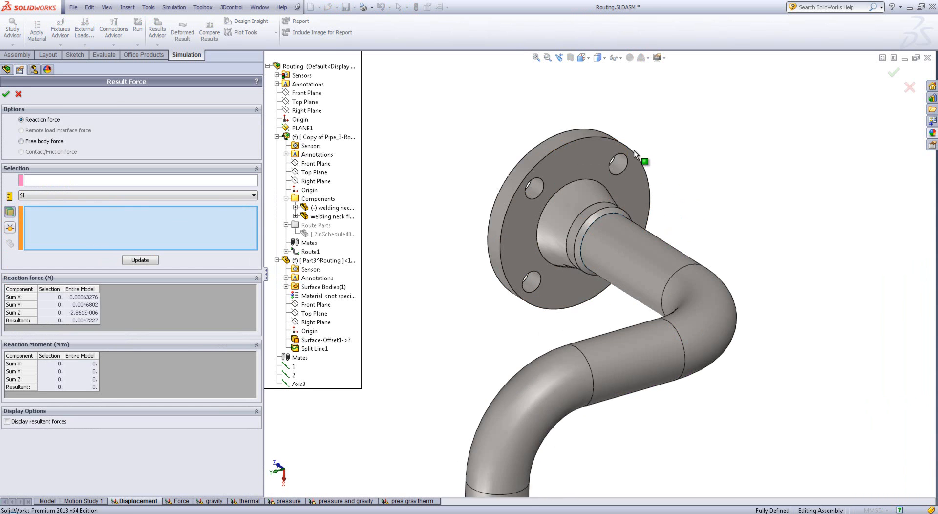
{"action": "left_click", "coordinate": [616, 177]}
{"action": "left_click", "coordinate": [510, 202]}
{"action": "left_click", "coordinate": [508, 315]}
{"action": "mouse_move", "coordinate": [695, 314]}
{"action": "middle_mouse_down"}
{"action": "mouse_move", "coordinate": [611, 310]}
{"action": "mouse_move", "coordinate": [696, 312]}
{"action": "middle_mouse_up"}
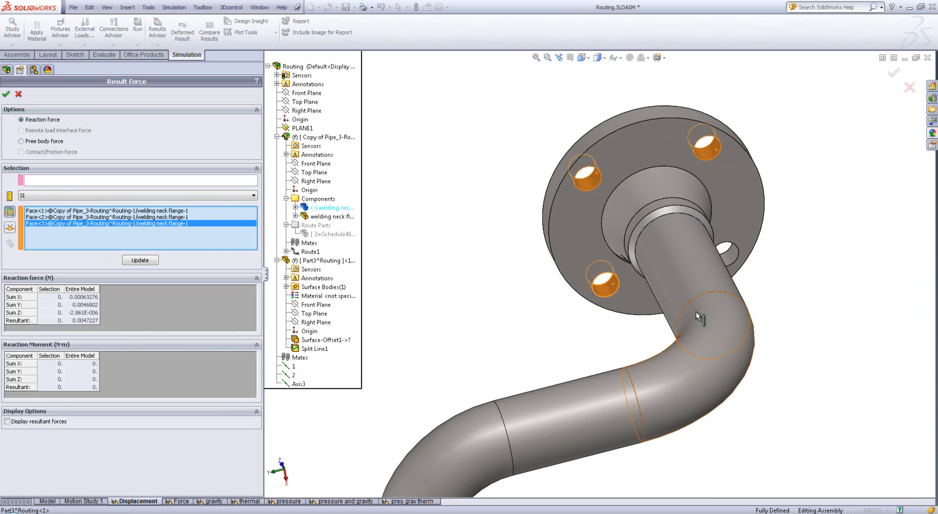
{"action": "left_click", "coordinate": [734, 254]}
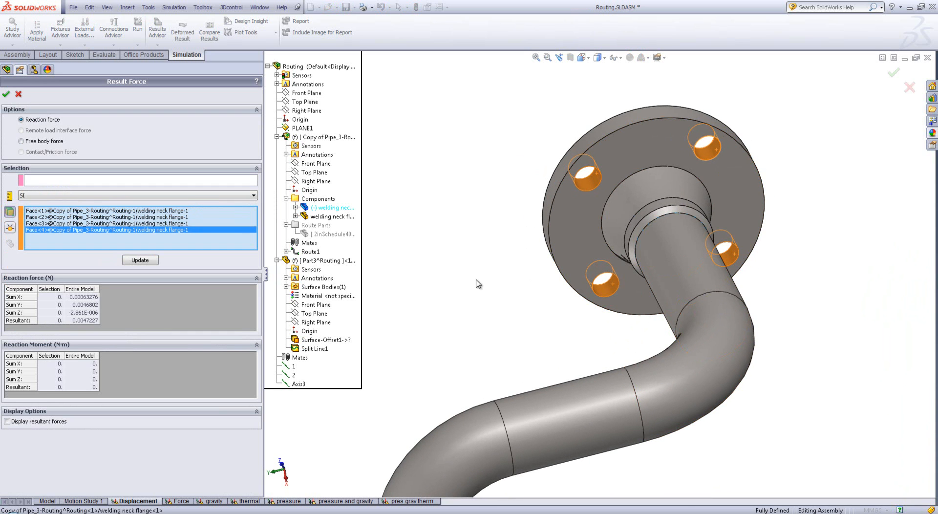
Calculate the reaction forces at the selected bolt holes, review them, and close the result force listing
{"action": "scroll", "coordinate": [443, 288], "scroll_direction": "up", "scroll_amount": 3}
{"action": "left_click", "coordinate": [139, 259]}
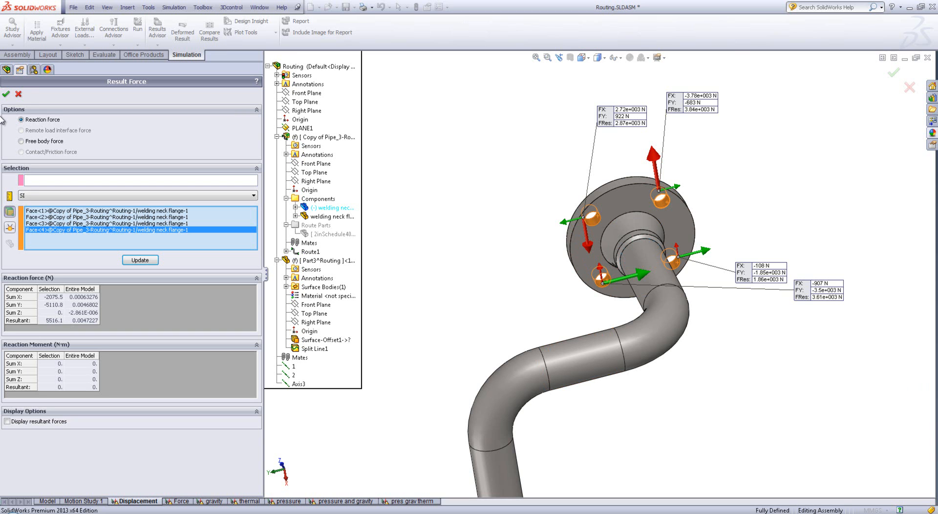
{"action": "left_click", "coordinate": [18, 94]}
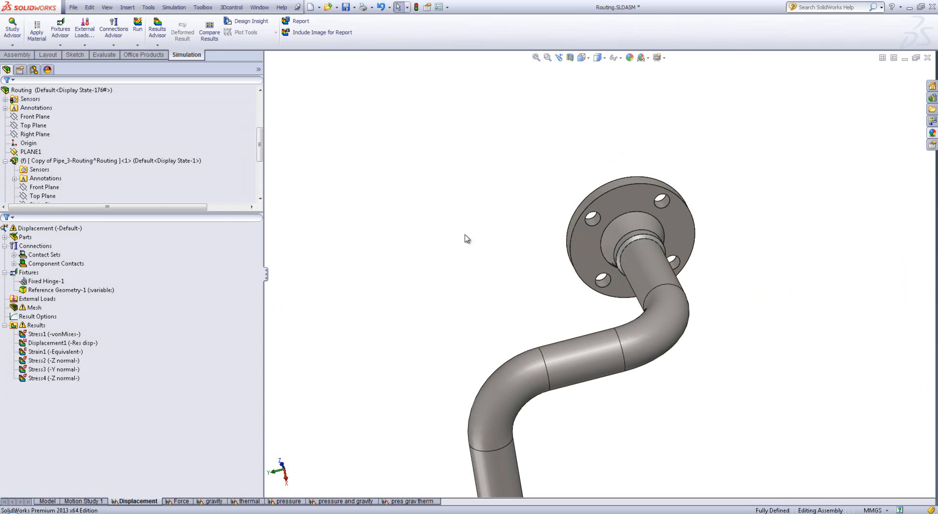
{"action": "key", "text": "f"}
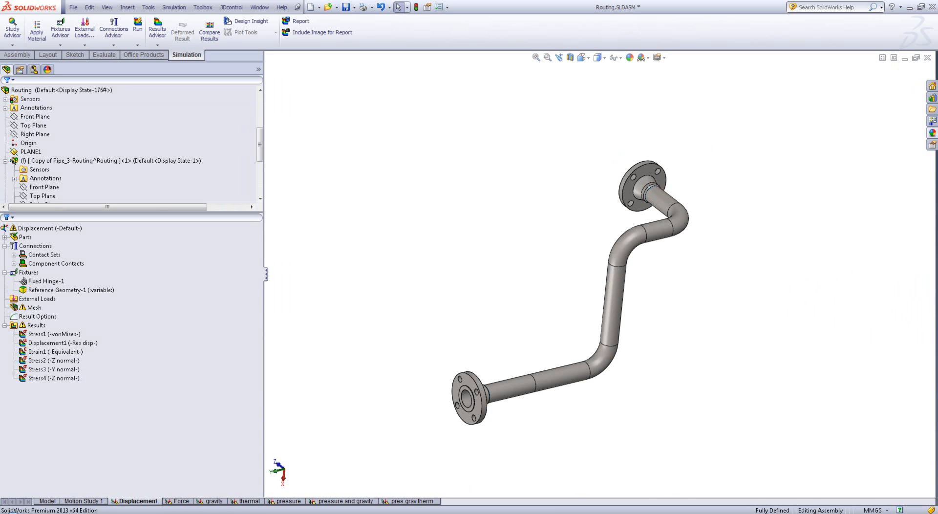
Switch to the PowerPoint slide show and advance to the closing slide with the future webinars and contact details
{"action": "left_click", "coordinate": [236, 513]}
{"action": "scroll", "coordinate": [238, 470], "scroll_direction": "down", "scroll_amount": 1}
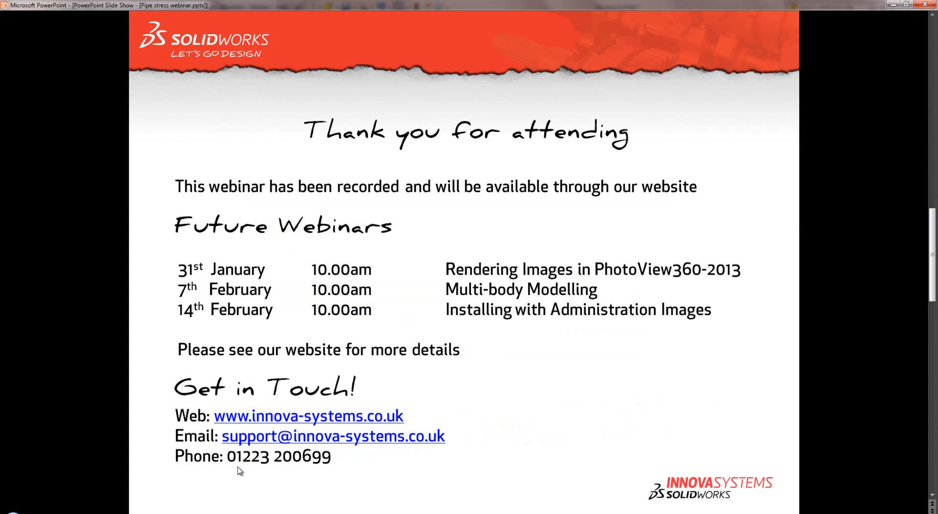